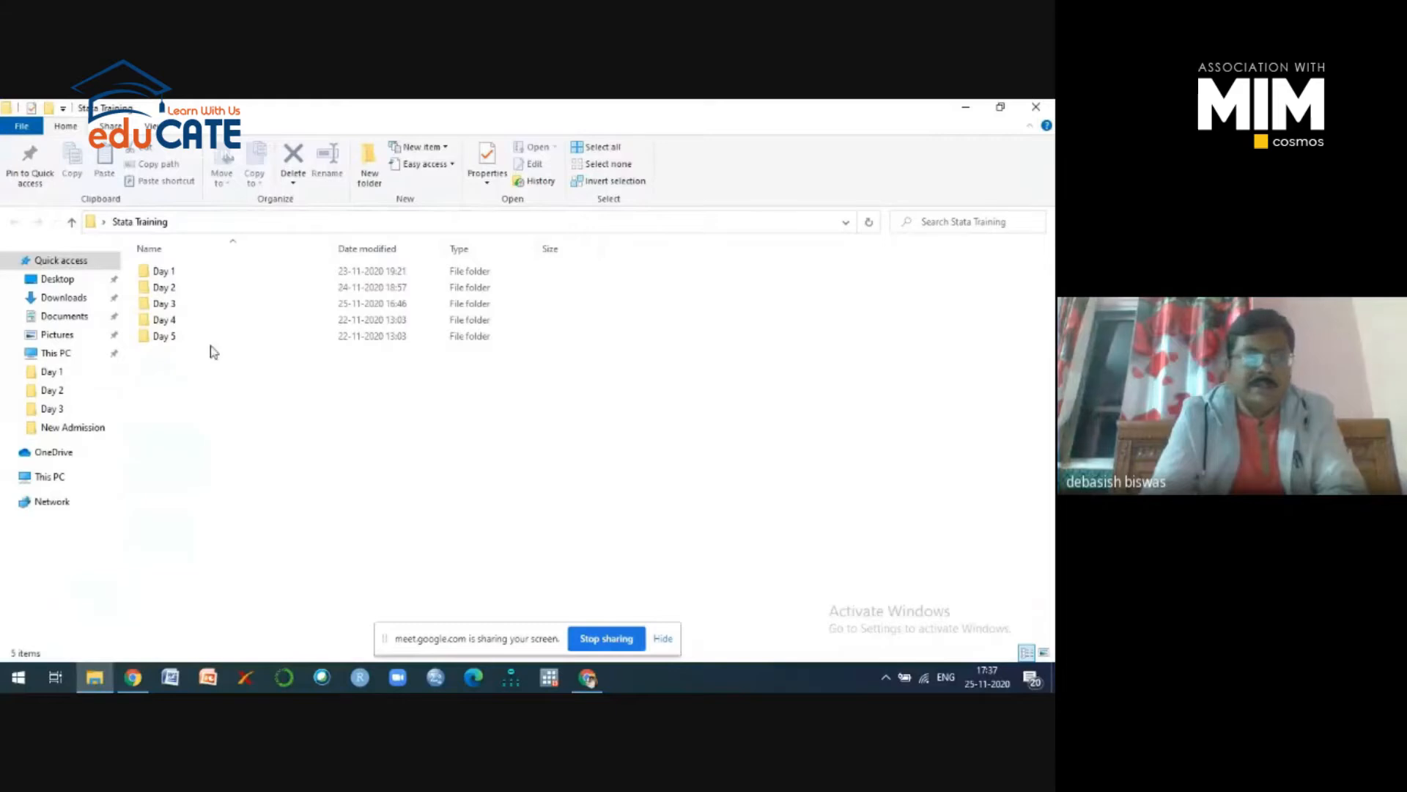
Open the OLS in Stata workbook from the Day 3 folder, review its variable columns, and close it.
{"action": "double_click", "coordinate": [174, 304]}
{"action": "double_click", "coordinate": [179, 289]}
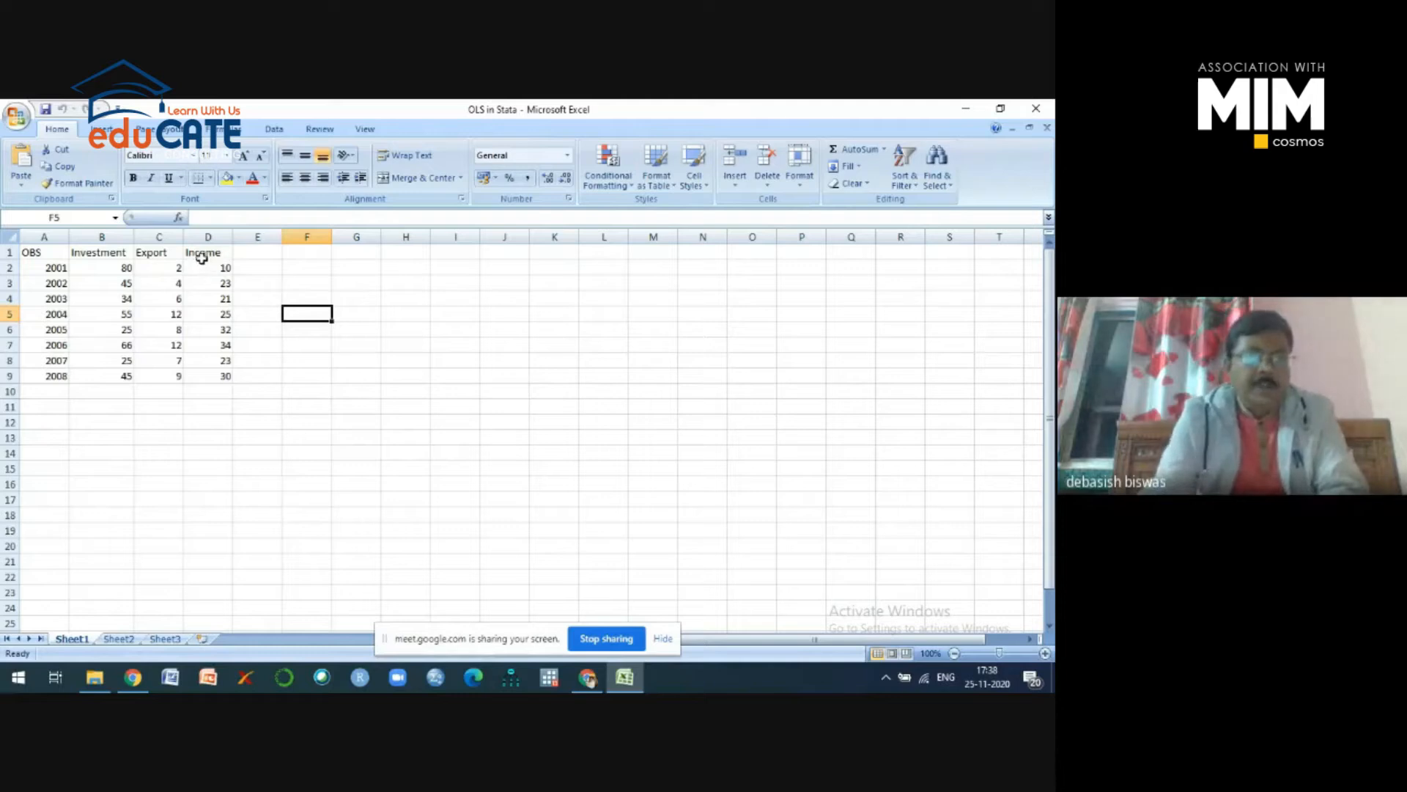
{"action": "left_click", "coordinate": [202, 258]}
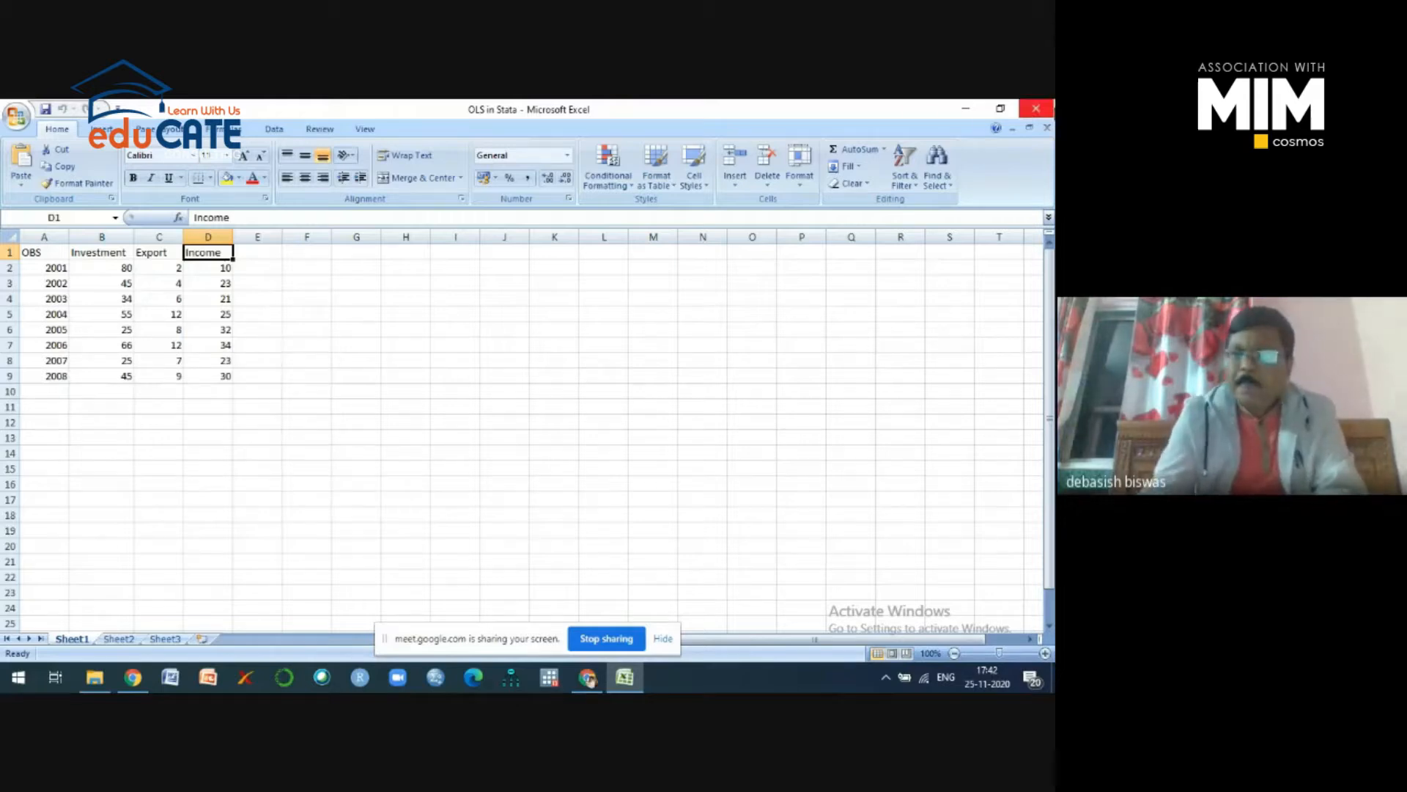
{"action": "left_click", "coordinate": [1040, 112]}
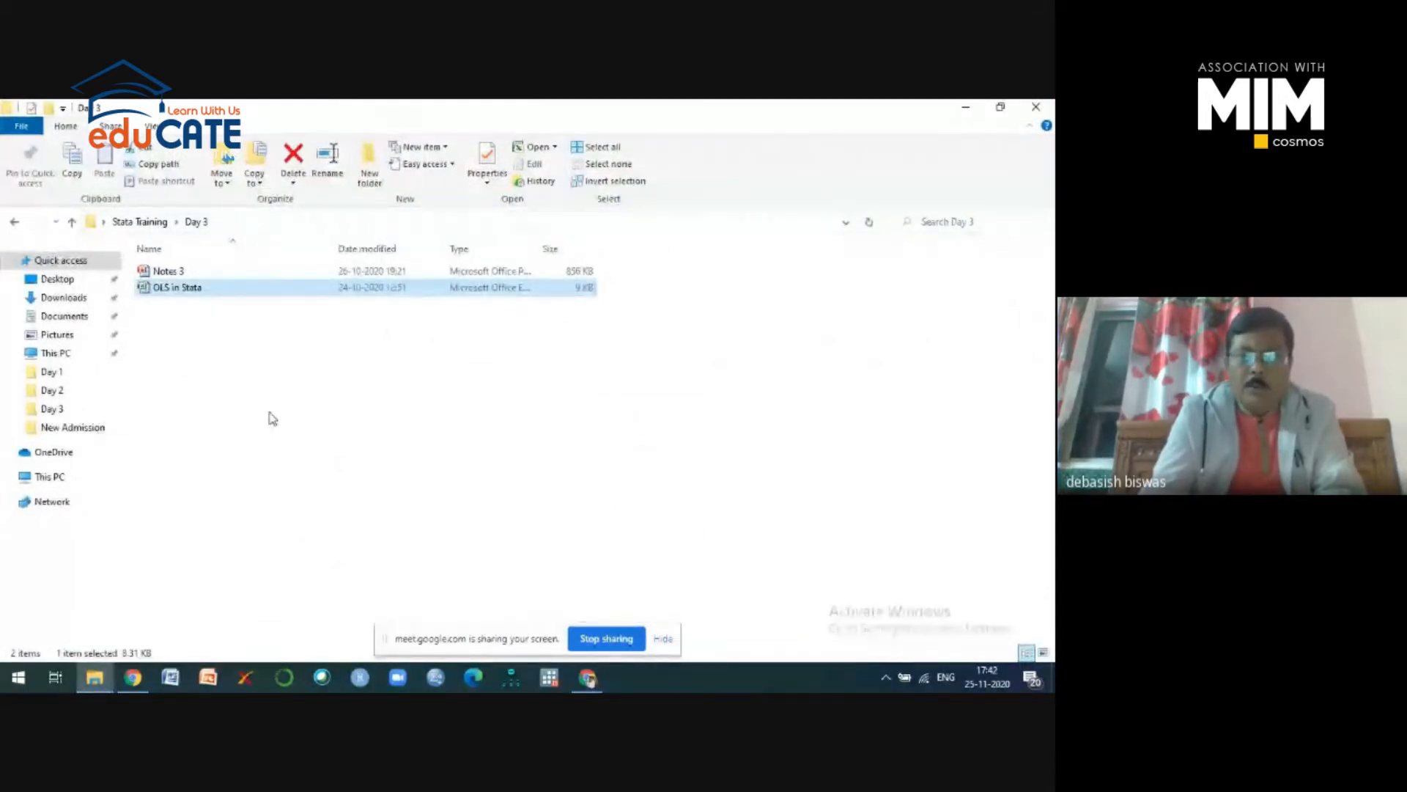
Switch to Stata and import Sheet1 of the OLS in Stata workbook from the Day 3 folder, treating the first row as variable names.
{"action": "left_click", "coordinate": [550, 681]}
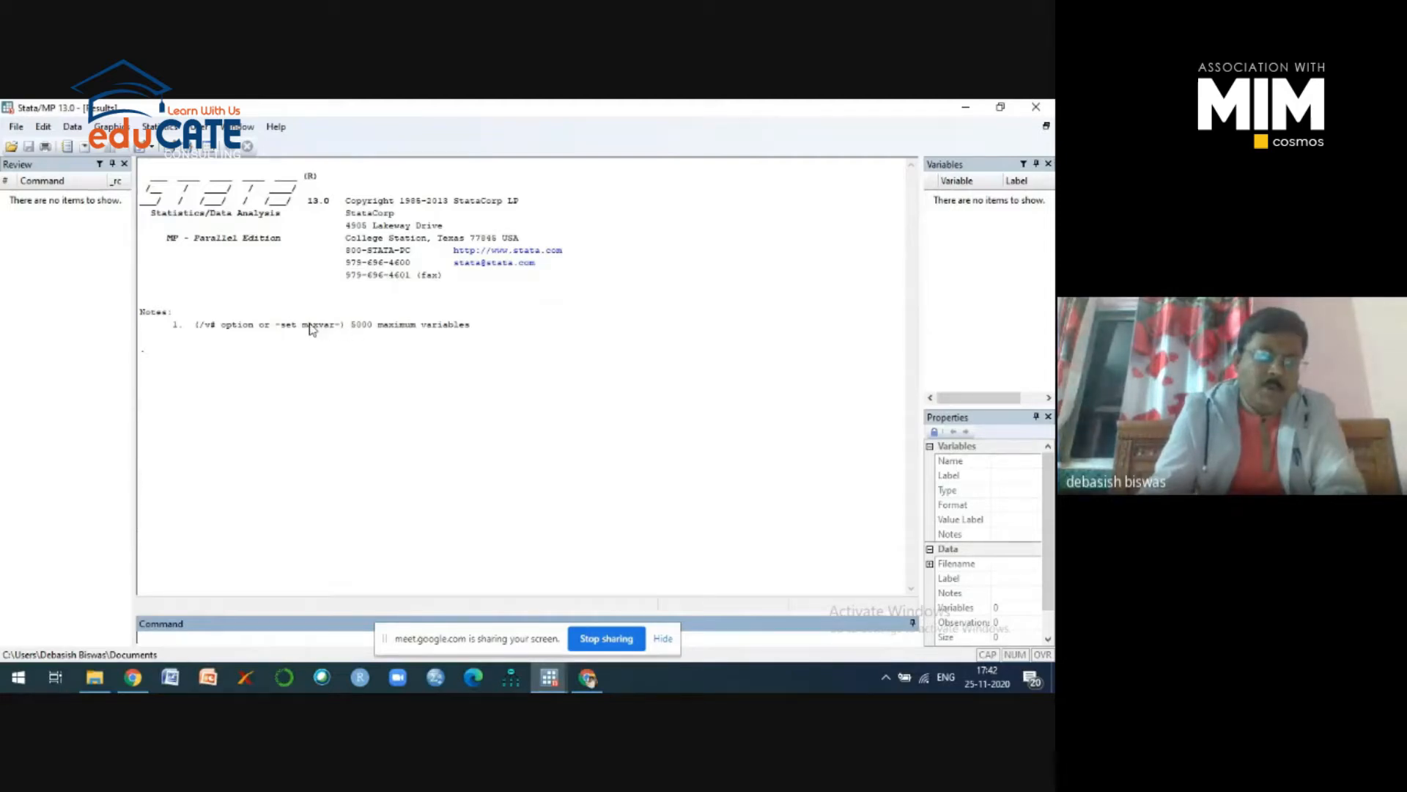
{"action": "left_click", "coordinate": [16, 133]}
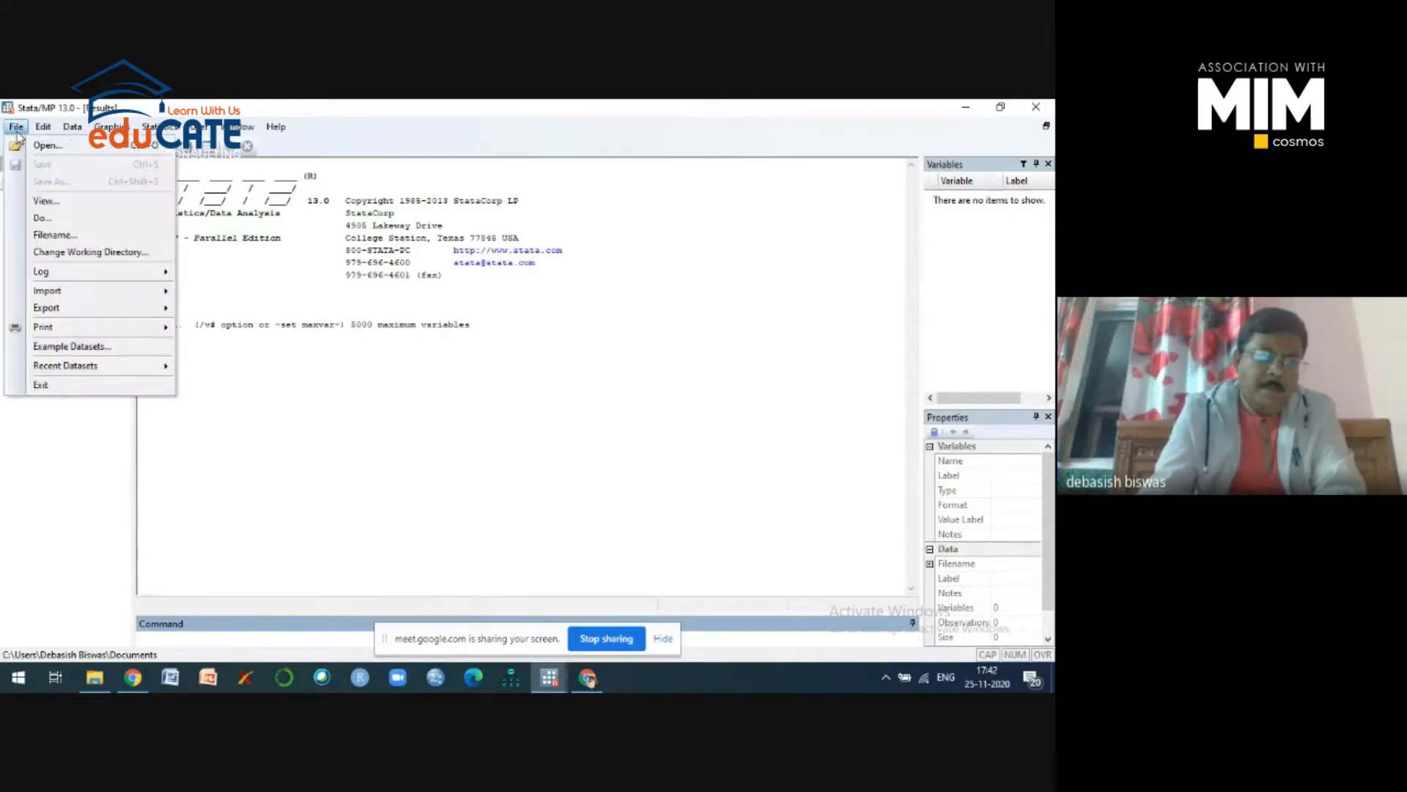
{"action": "mouse_move", "coordinate": [48, 296]}
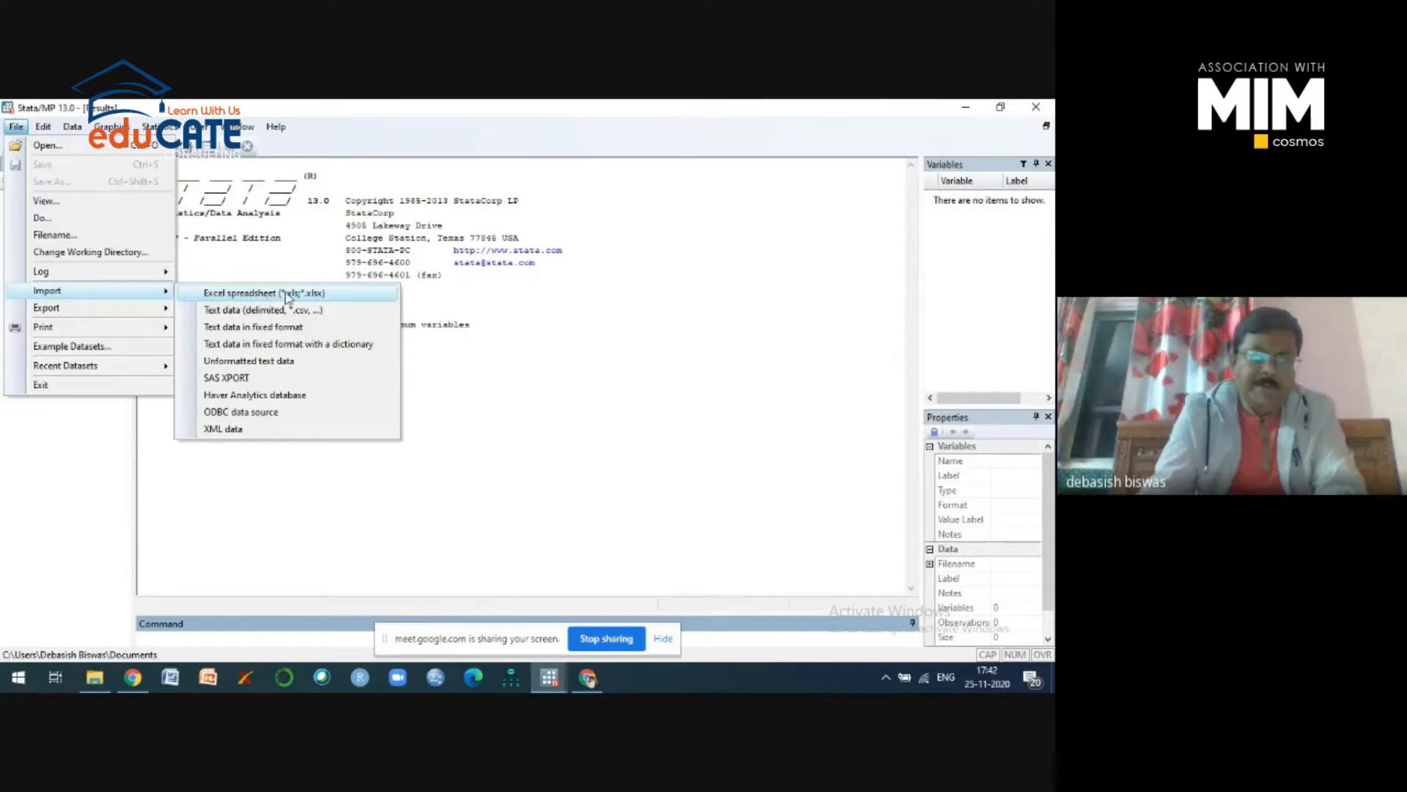
{"action": "left_click", "coordinate": [286, 293]}
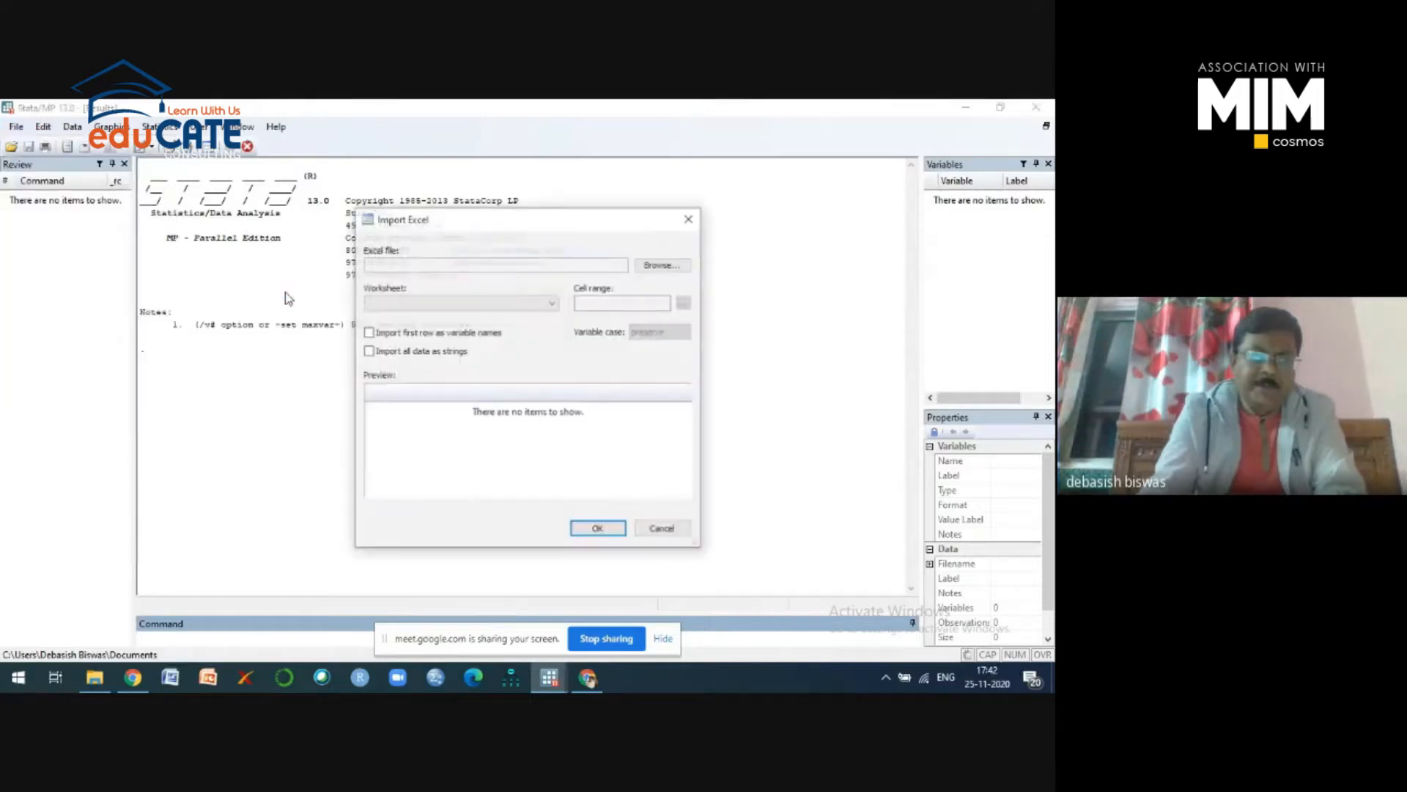
{"action": "left_click", "coordinate": [664, 265]}
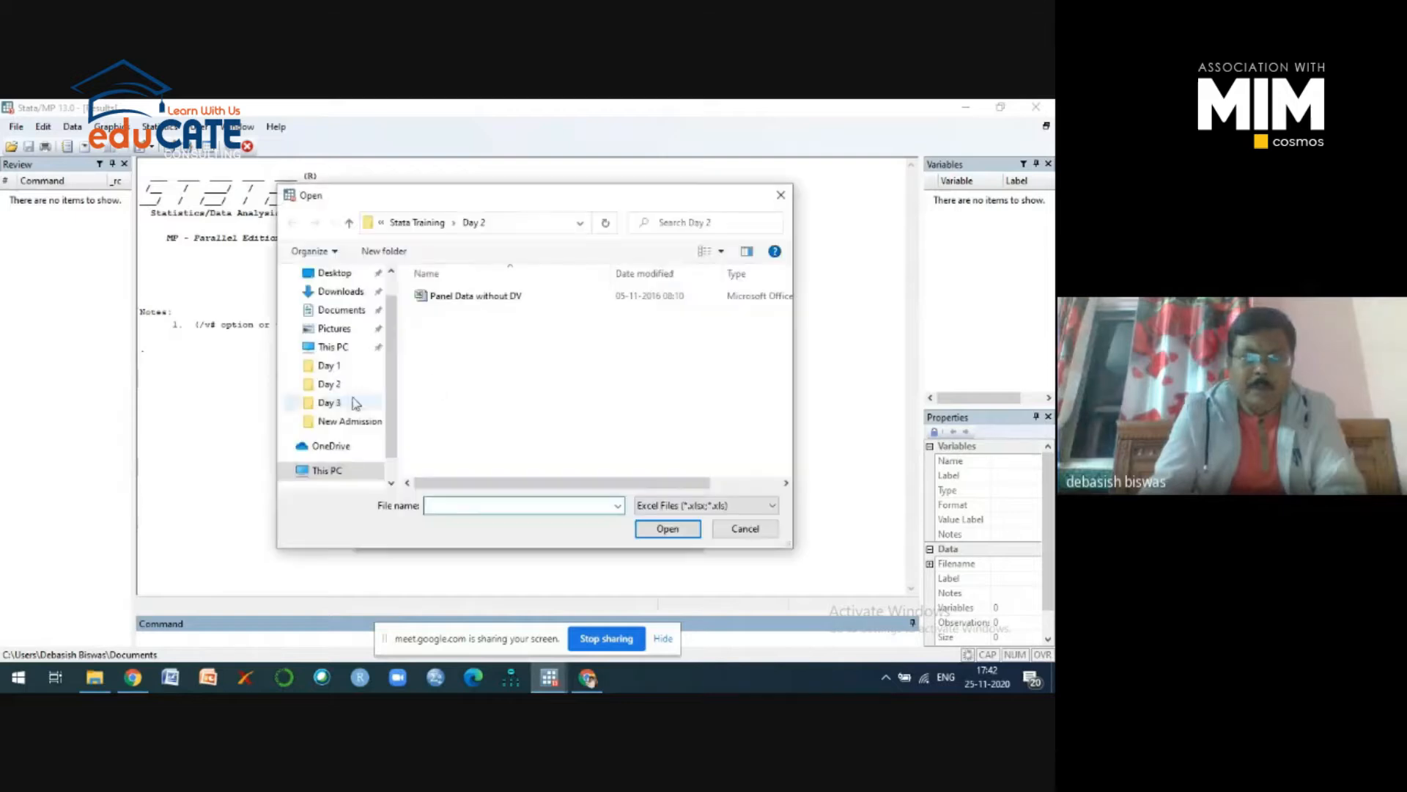
{"action": "left_click", "coordinate": [329, 401]}
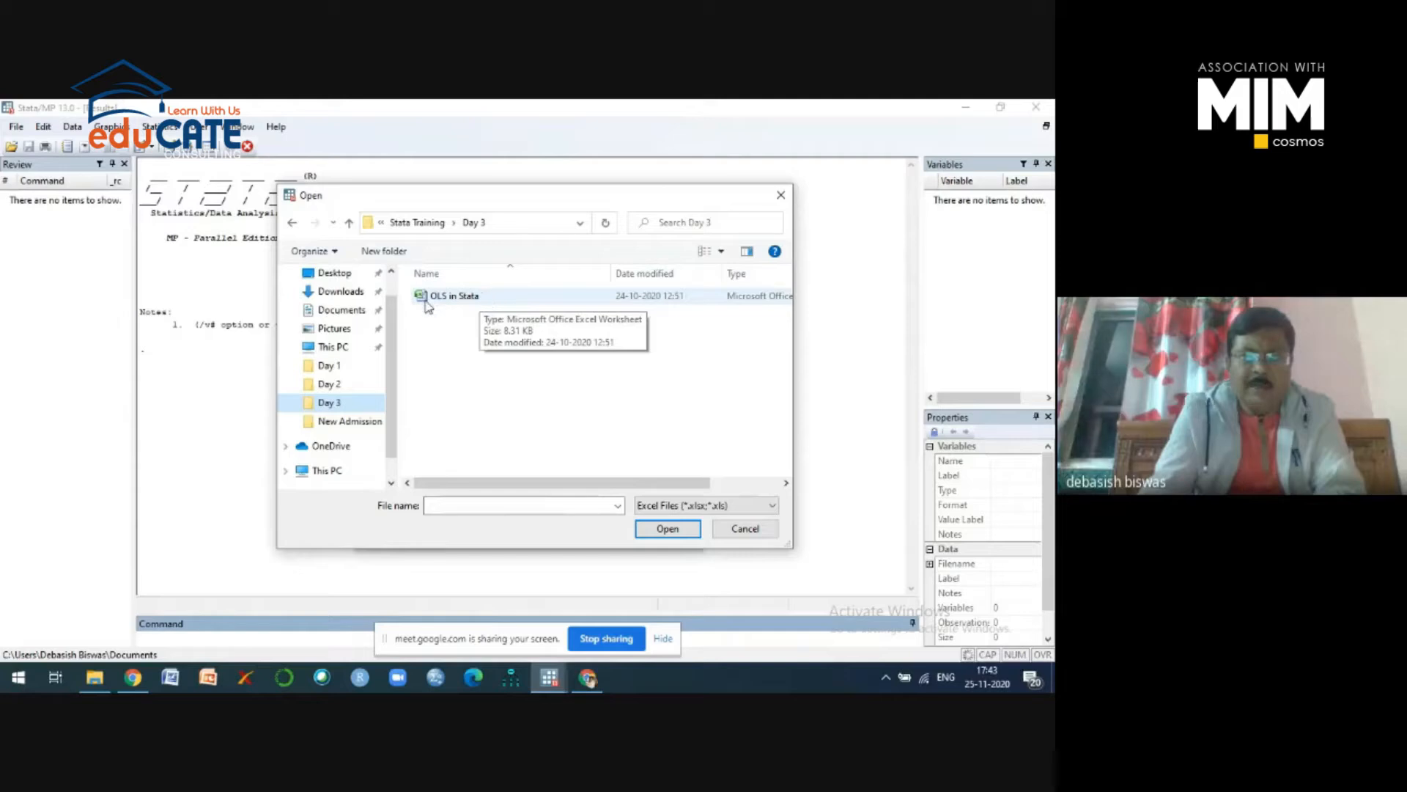
{"action": "left_click", "coordinate": [469, 301]}
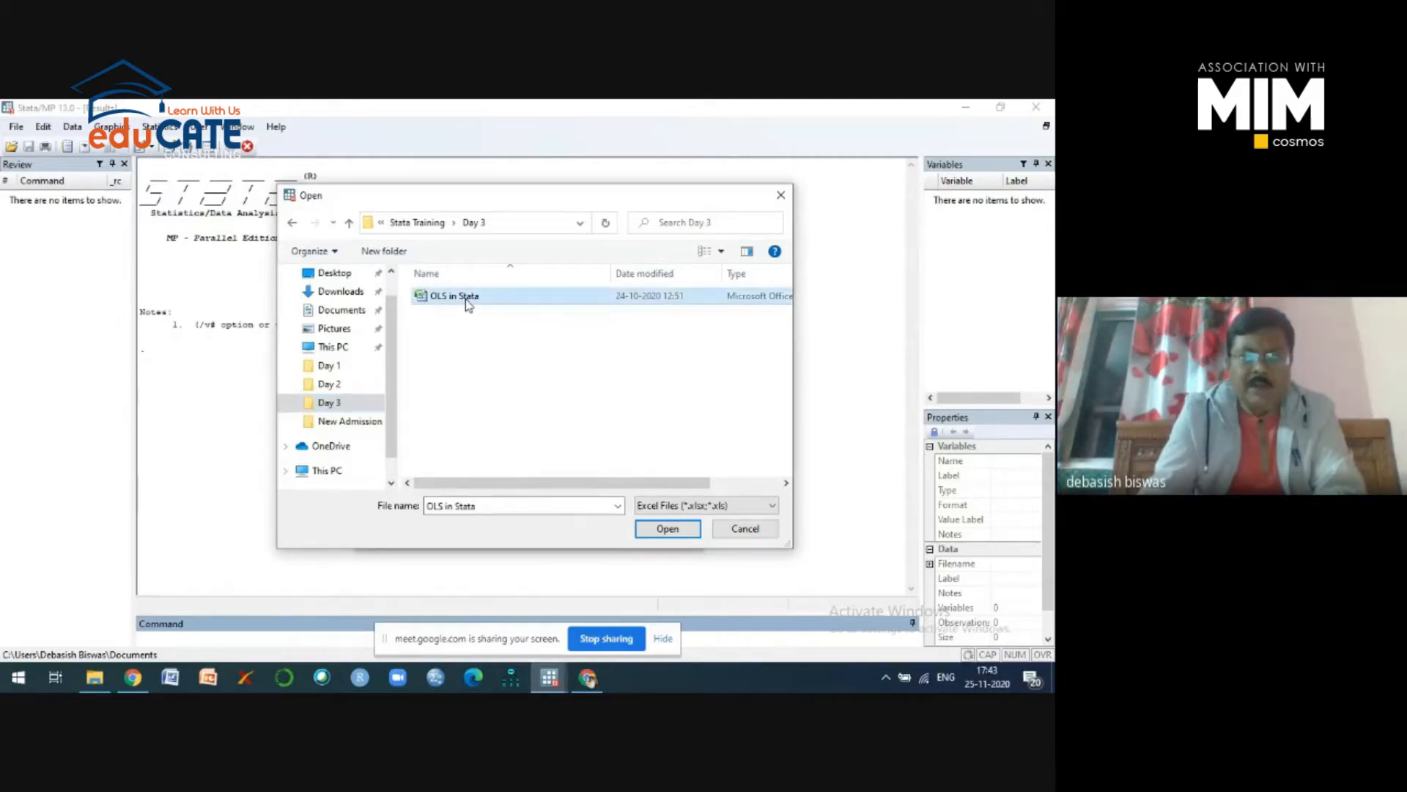
{"action": "left_click", "coordinate": [659, 535]}
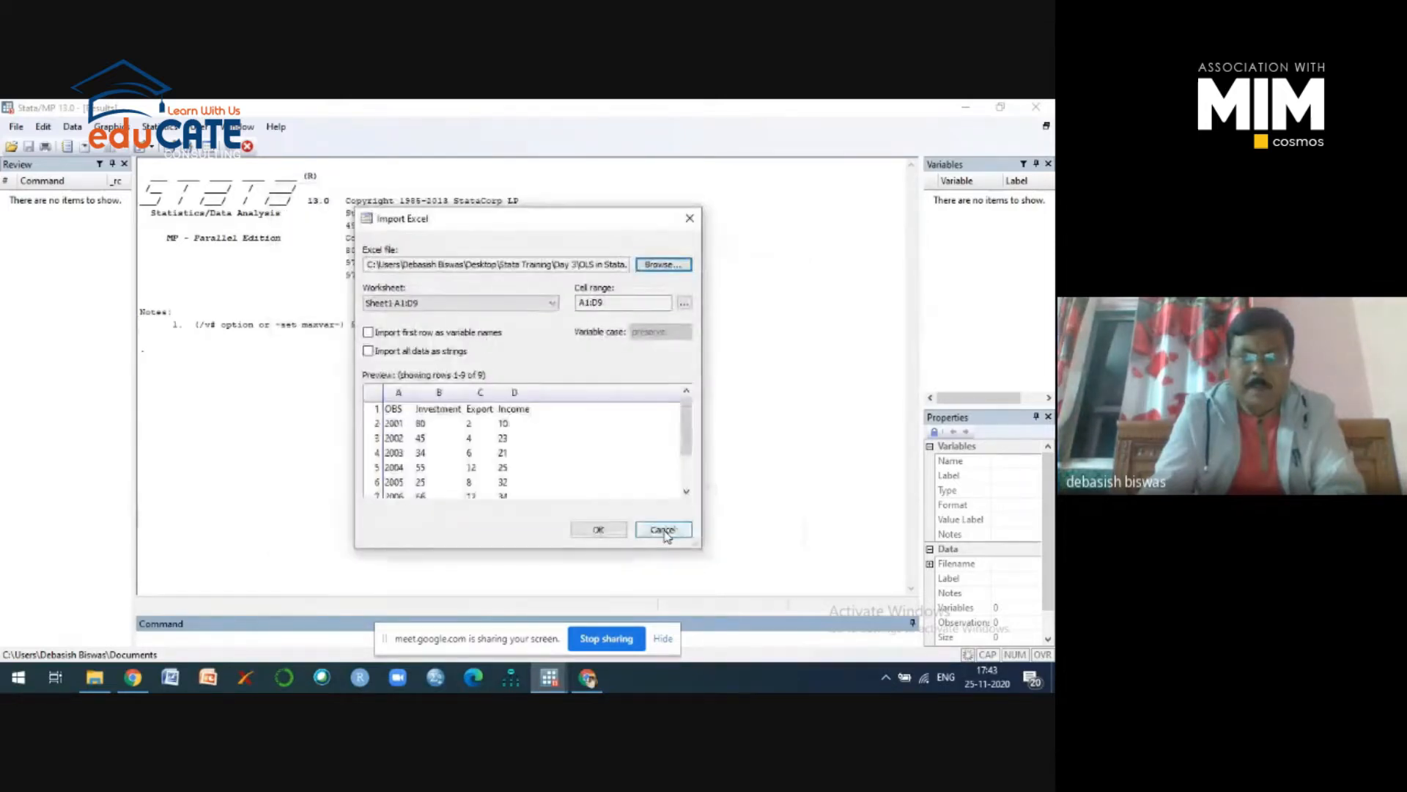
{"action": "left_click", "coordinate": [368, 333]}
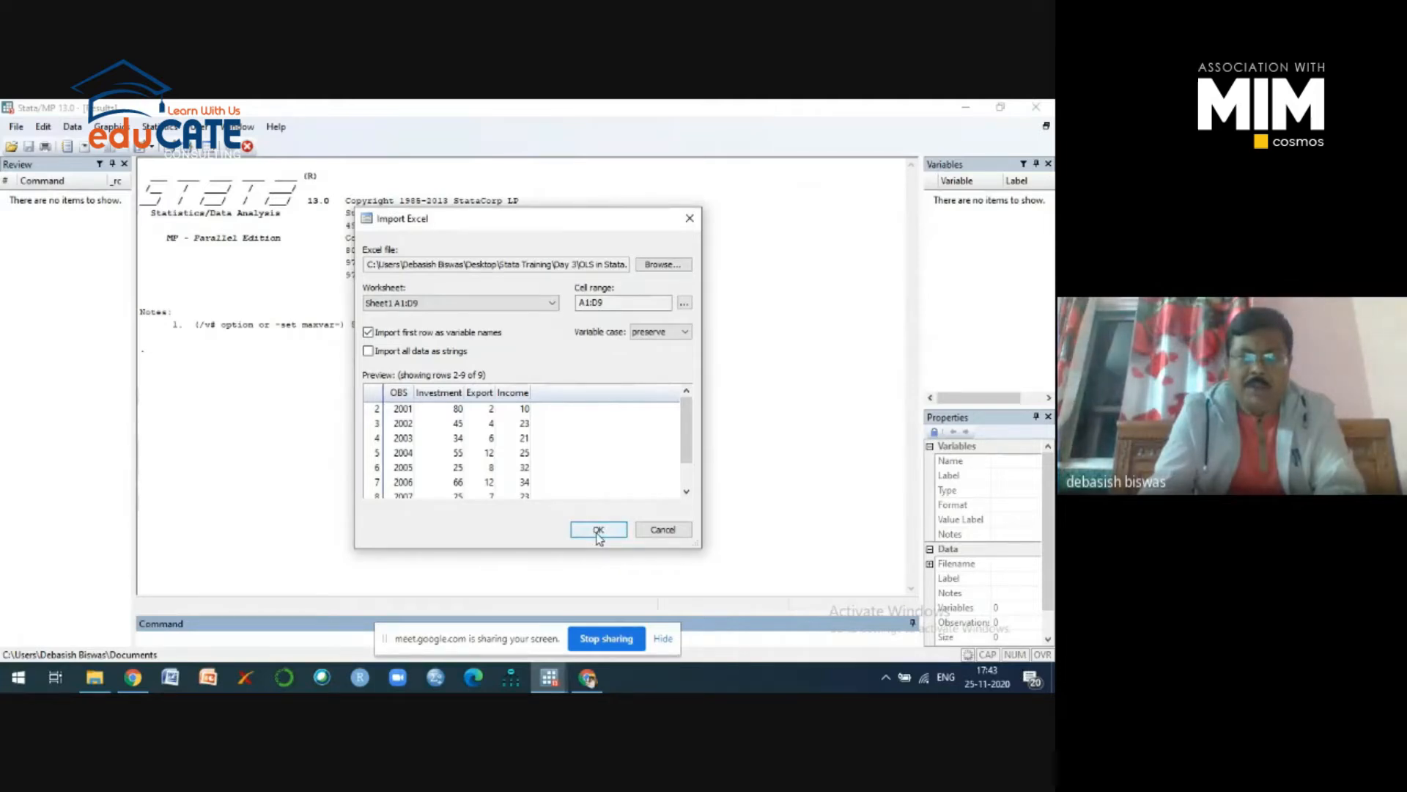
{"action": "left_click", "coordinate": [598, 535]}
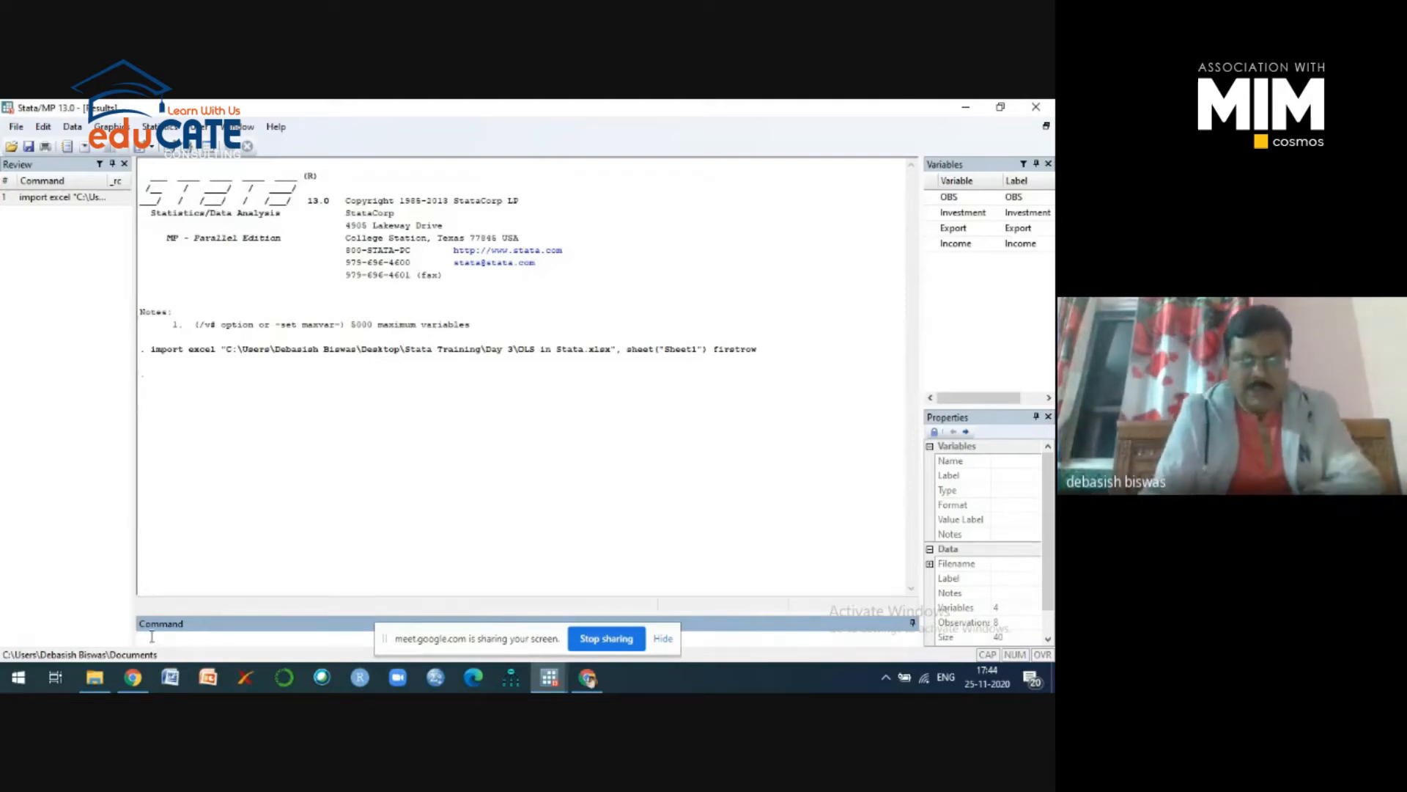
Try to start a log with log using and a .txt file named after a participant, with the options txt append.
{"action": "type", "text": "log"}
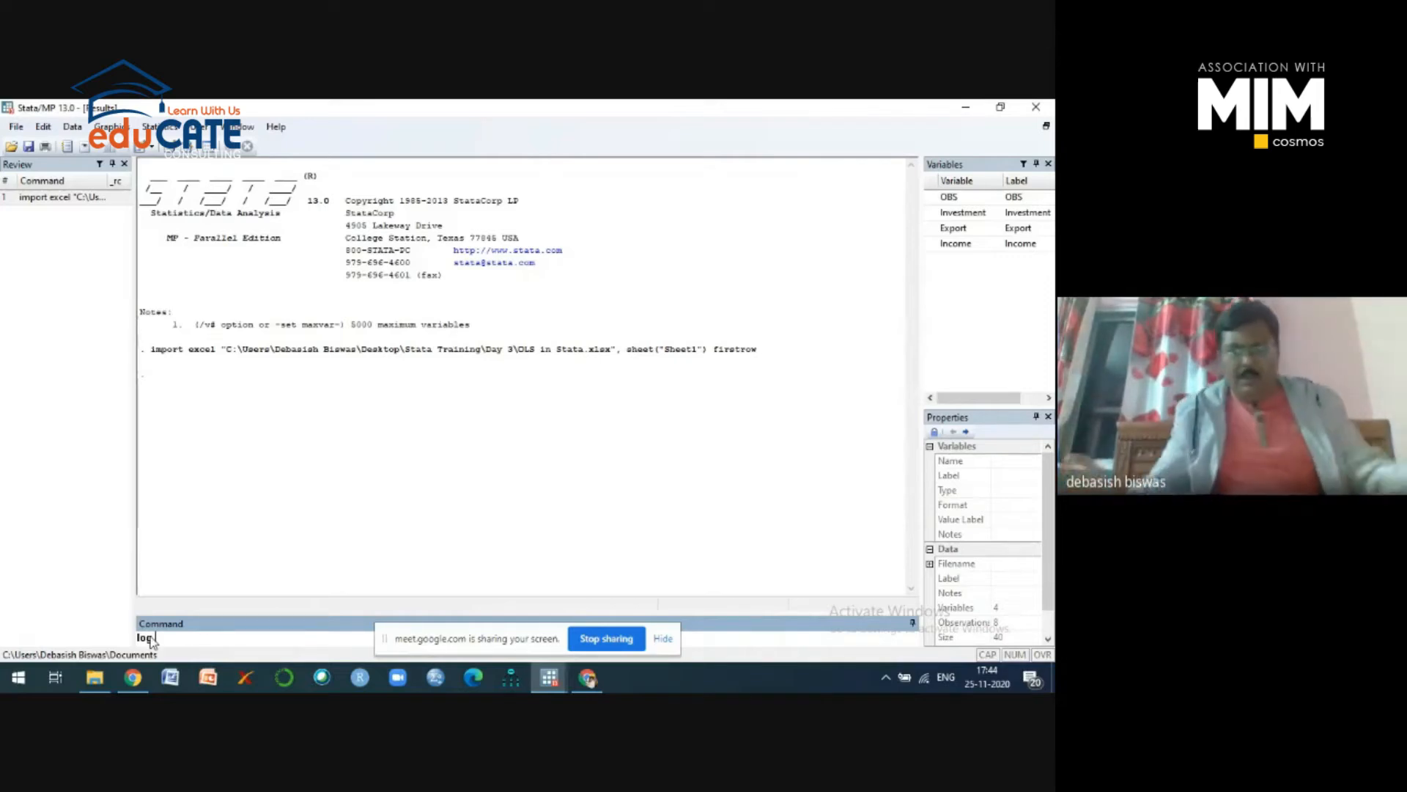
{"action": "type", "text": "ng"}
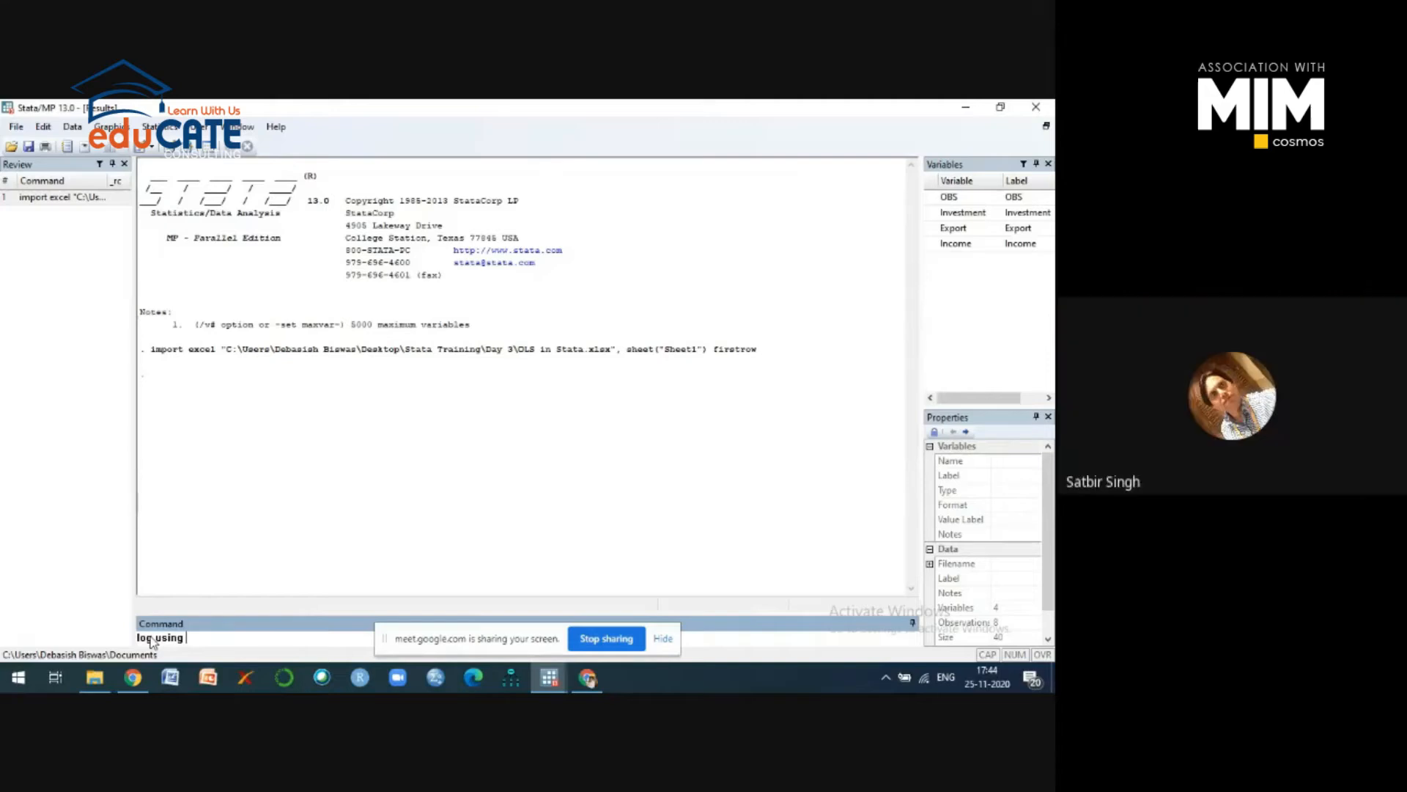
{"action": "type", "text": " \""}
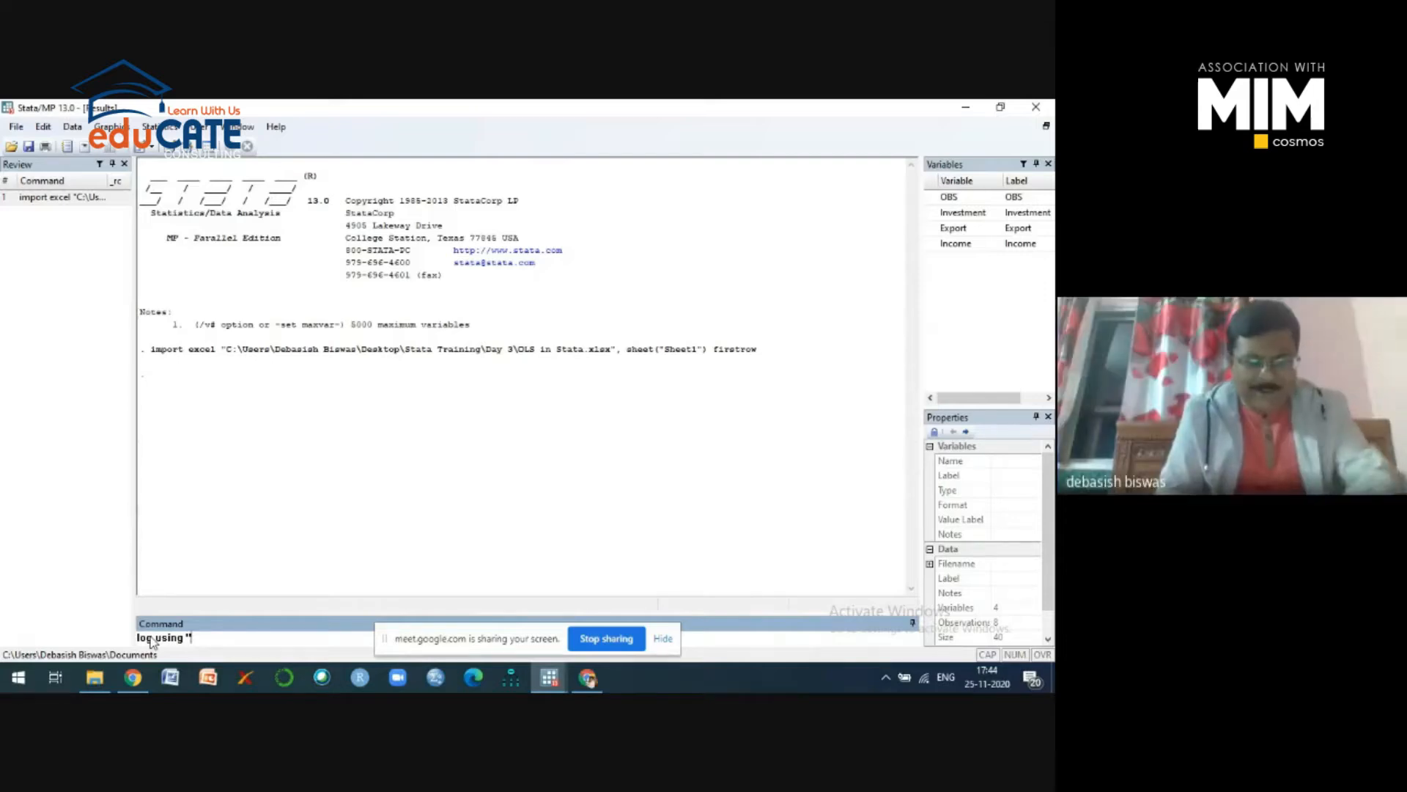
{"action": "type", "text": "Ro"}
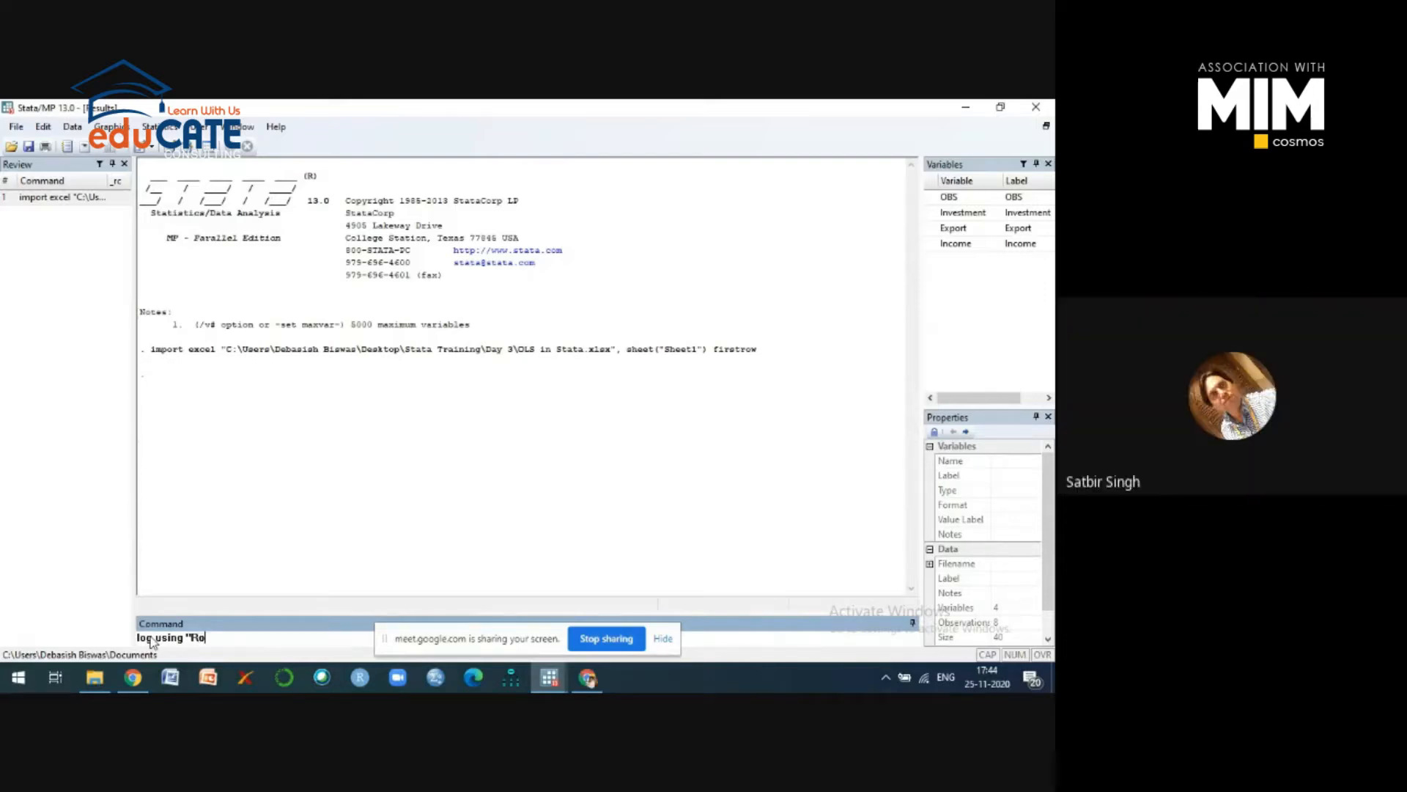
{"action": "type", "text": "y Sir"}
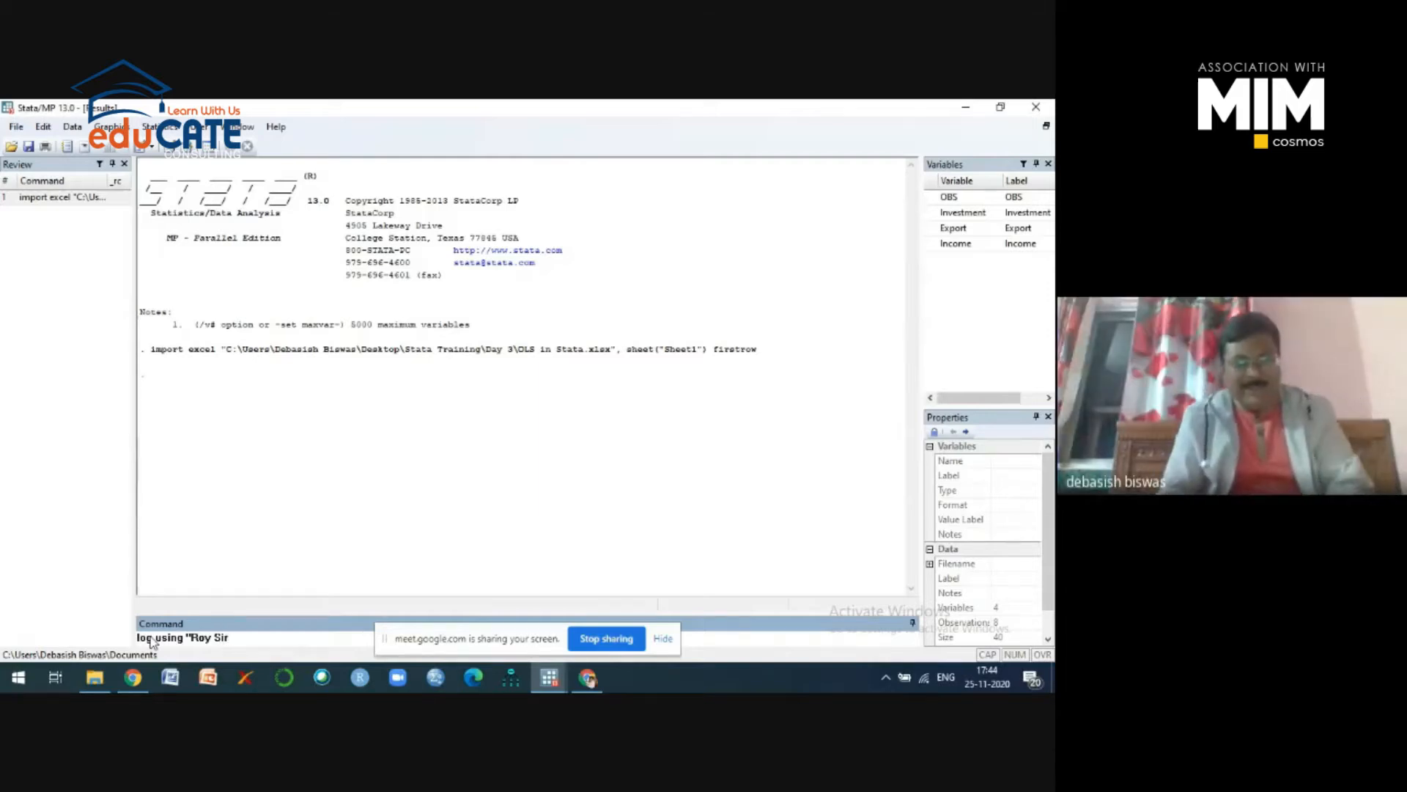
{"action": "type", "text": "."}
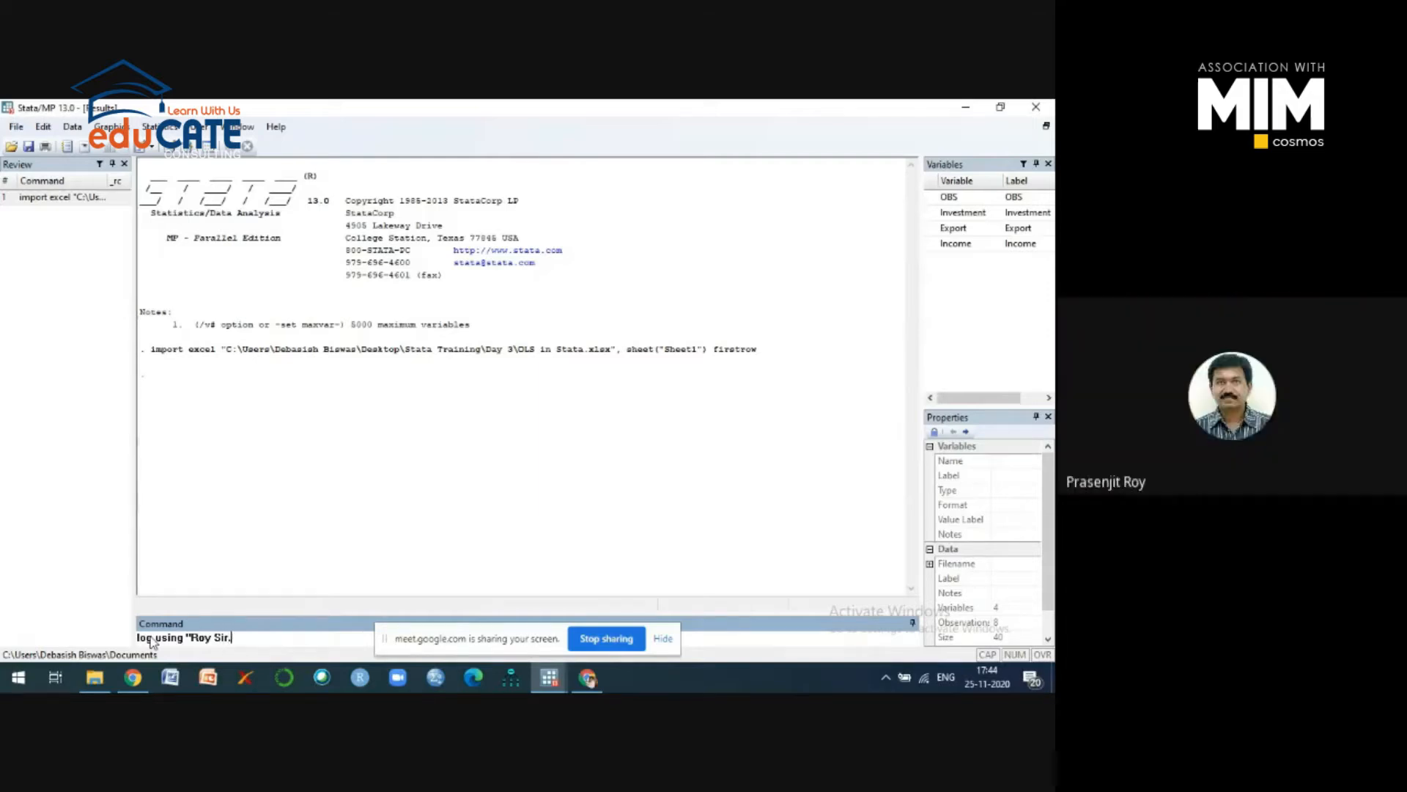
{"action": "type", "text": "txt"}
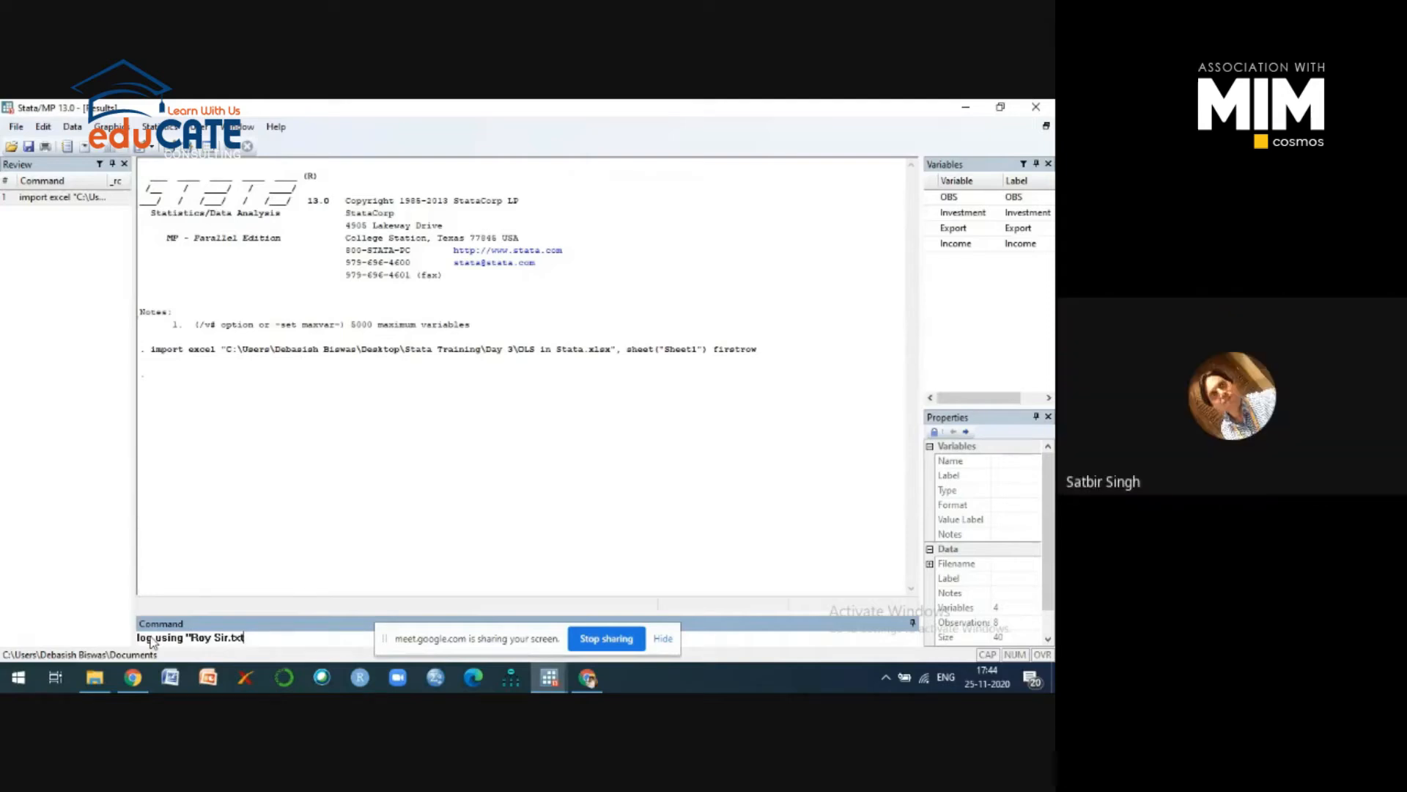
{"action": "type", "text": "\", txt appe"}
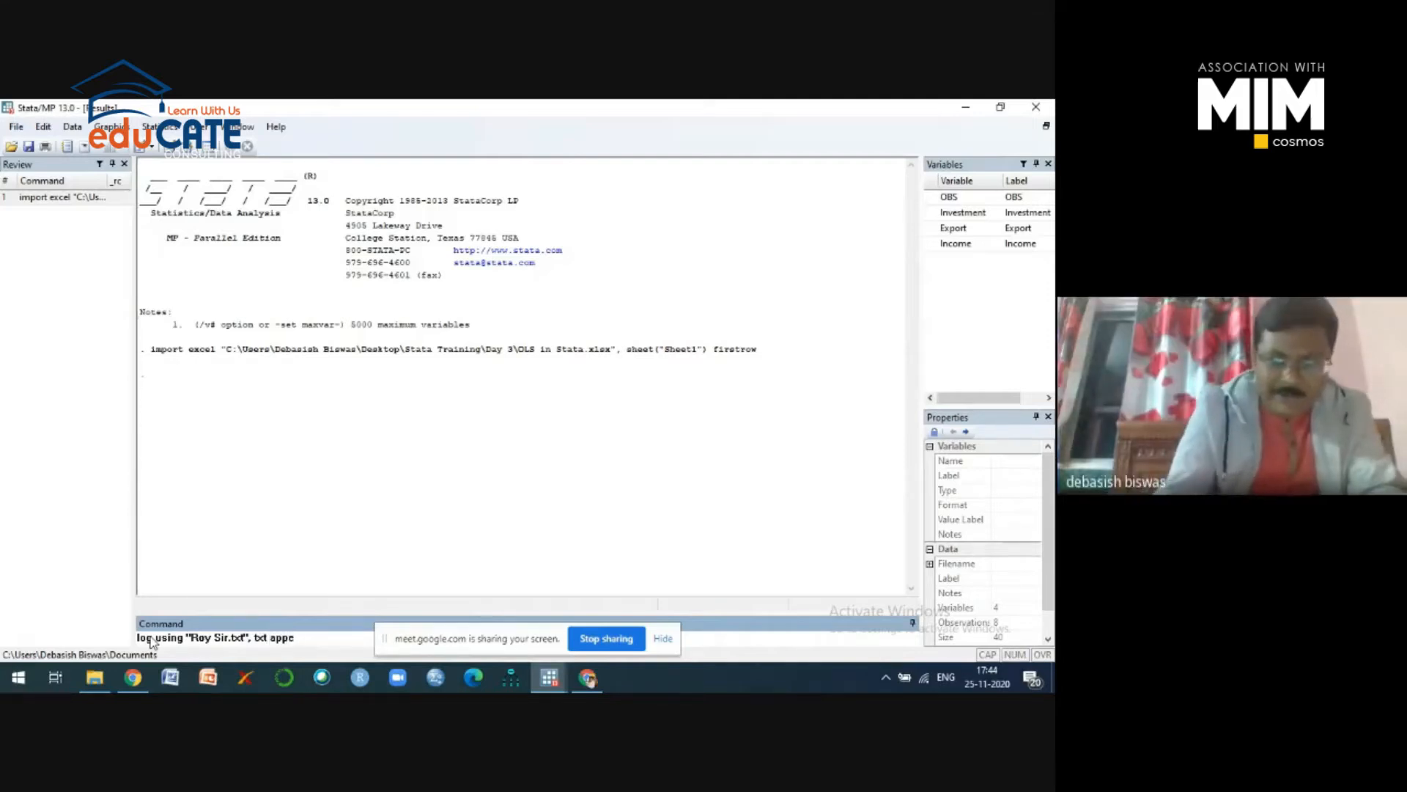
{"action": "type", "text": "nd"}
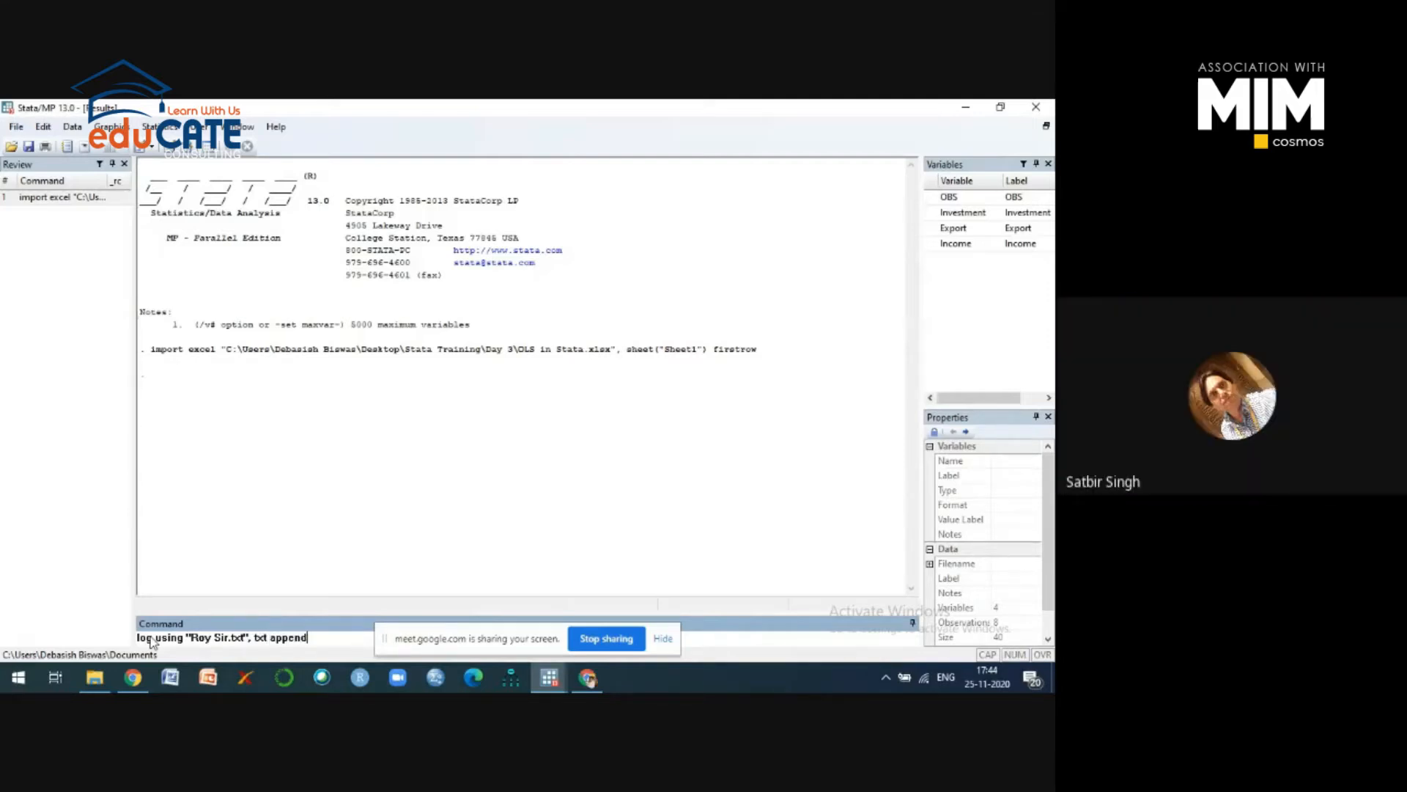
{"action": "key", "text": "Return"}
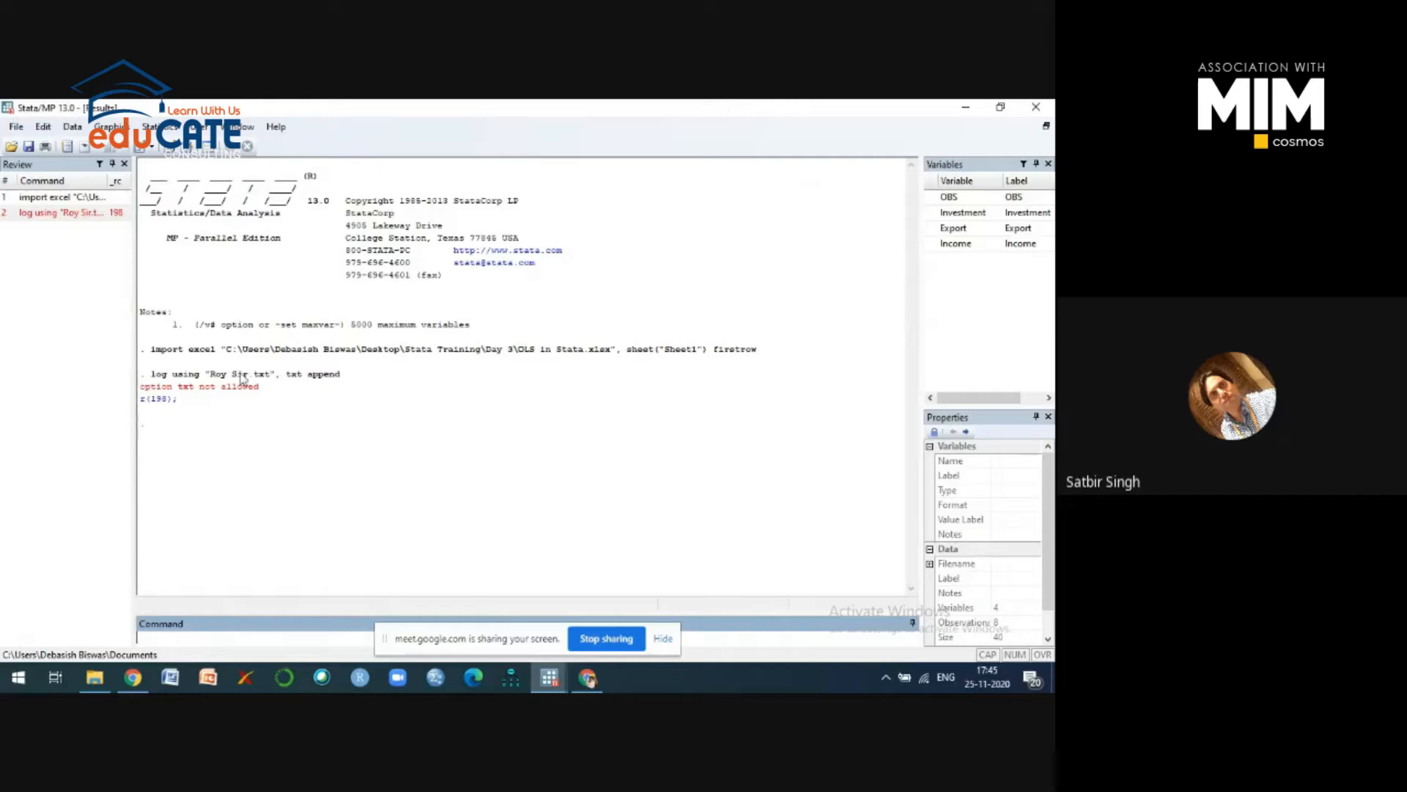
Recall the failed log using command, correct its txt option to text, and run it with append.
{"action": "left_click", "coordinate": [60, 214]}
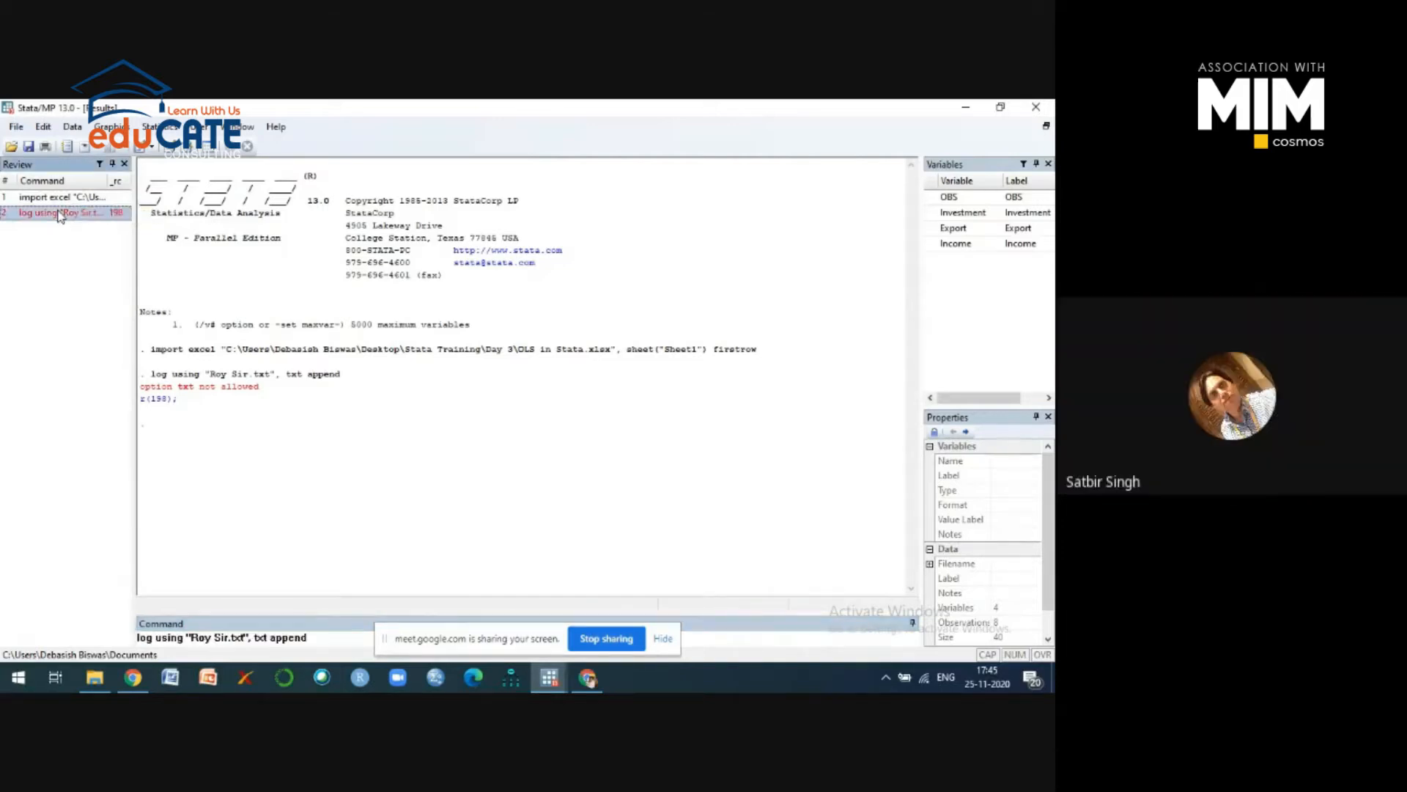
{"action": "left_click", "coordinate": [260, 634]}
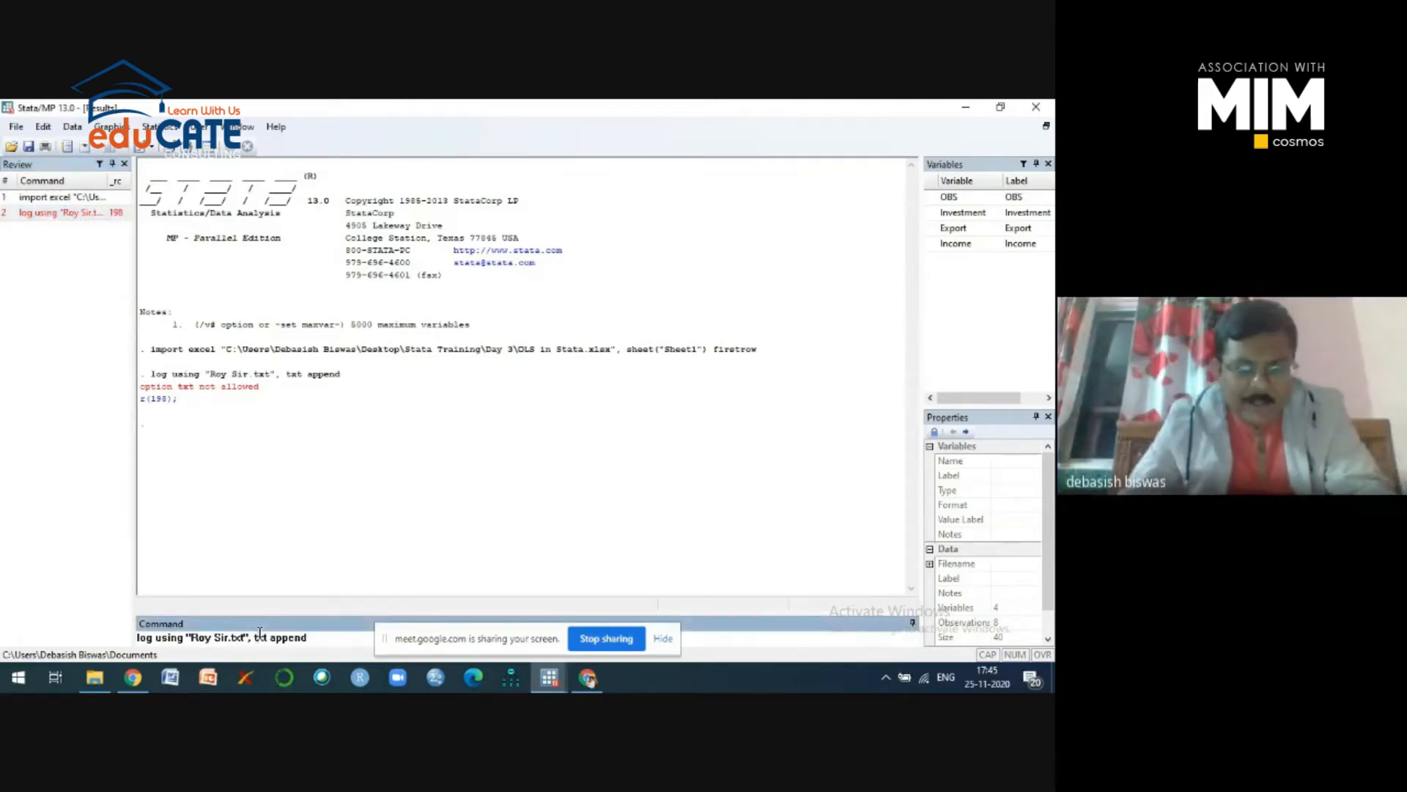
{"action": "type", "text": "e"}
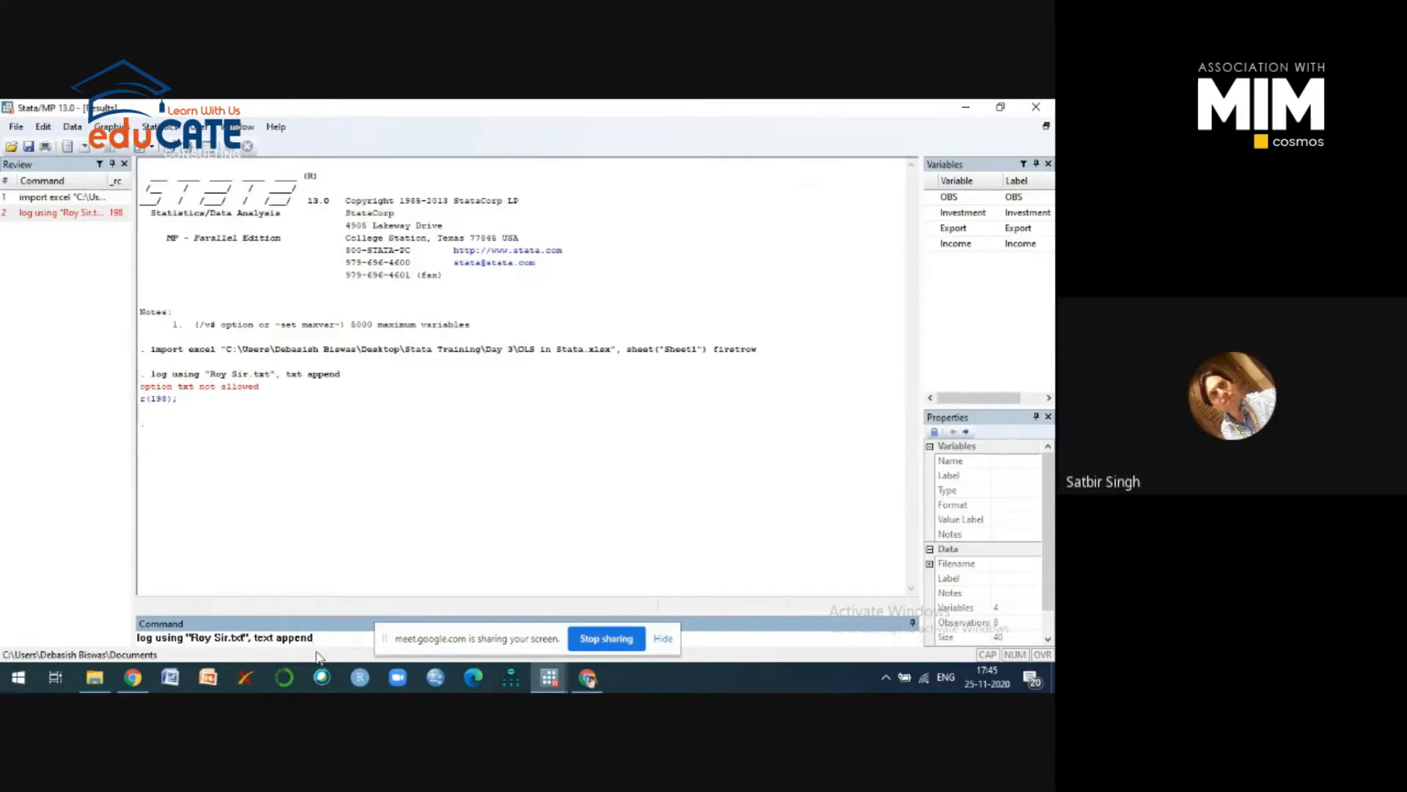
{"action": "key", "text": "Return"}
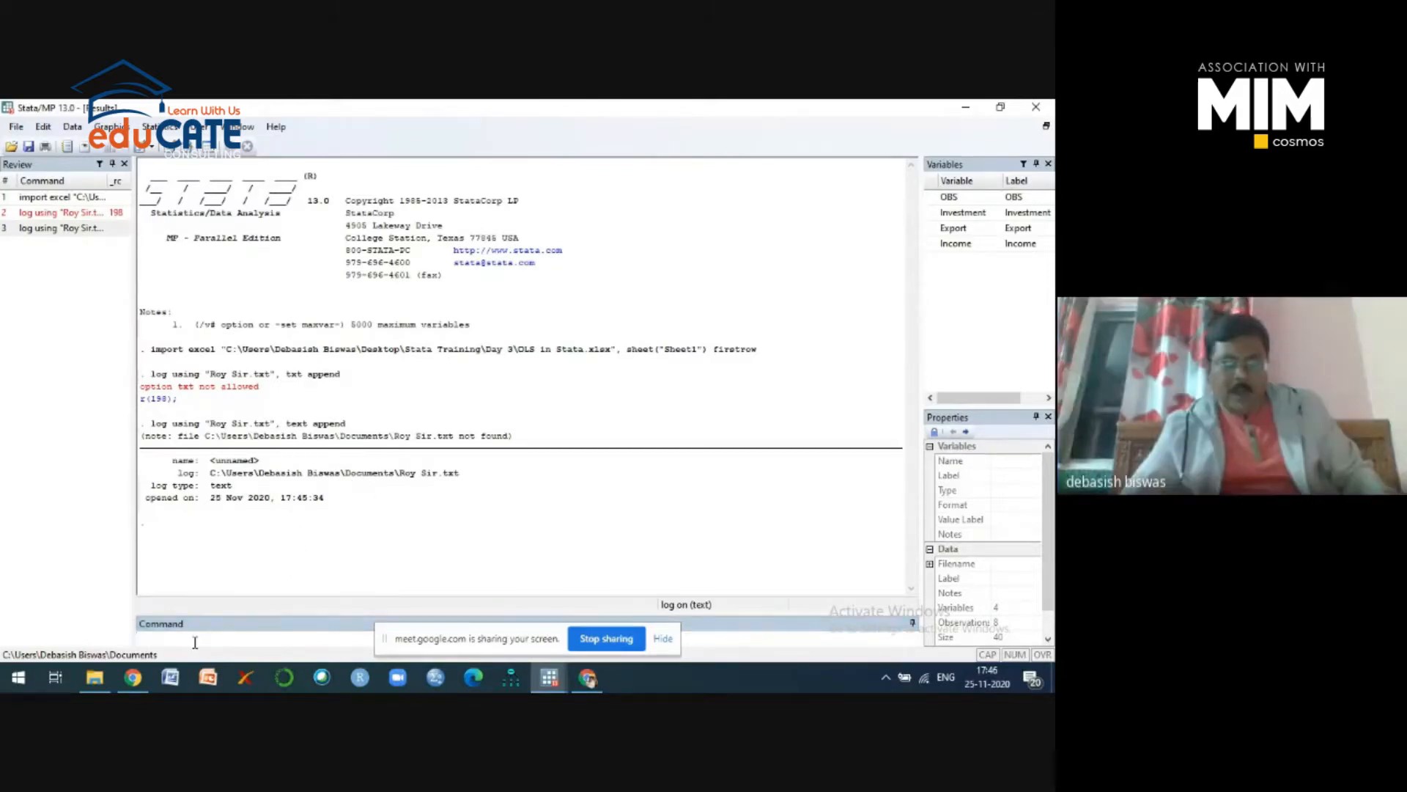
Run a linear regression with Income as the dependent variable and Investment and Export as the independent variables.
{"action": "left_click", "coordinate": [165, 639]}
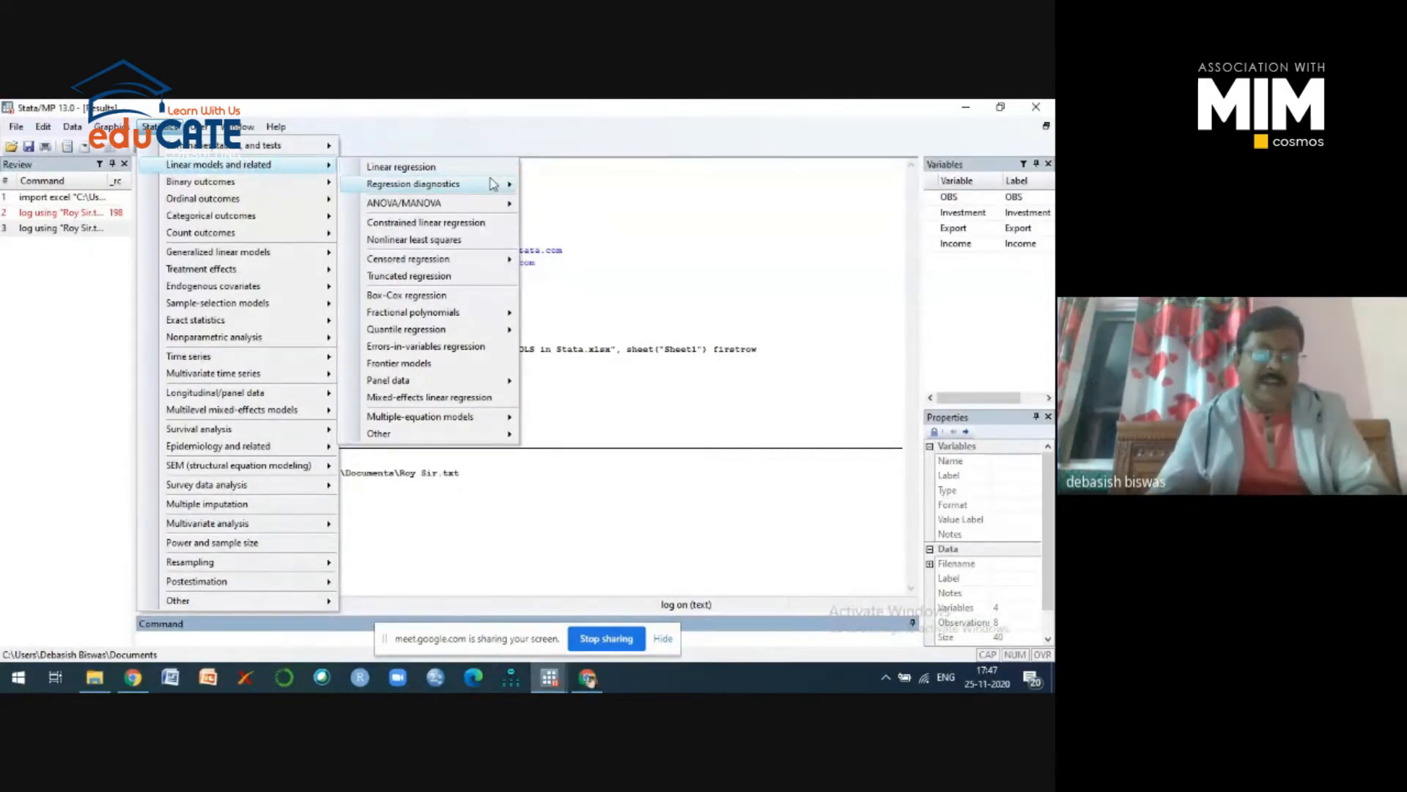
{"action": "left_click", "coordinate": [434, 174]}
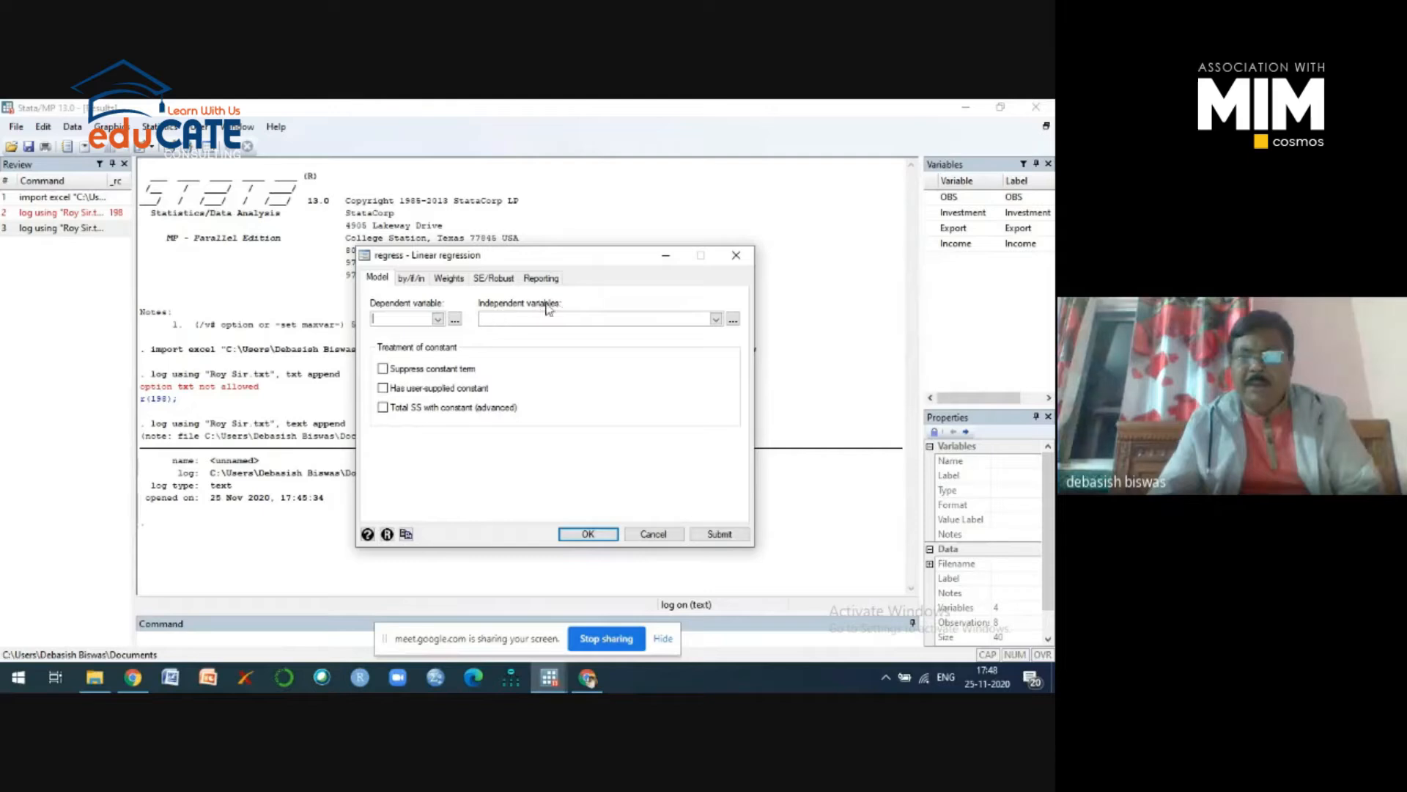
{"action": "left_click", "coordinate": [437, 319]}
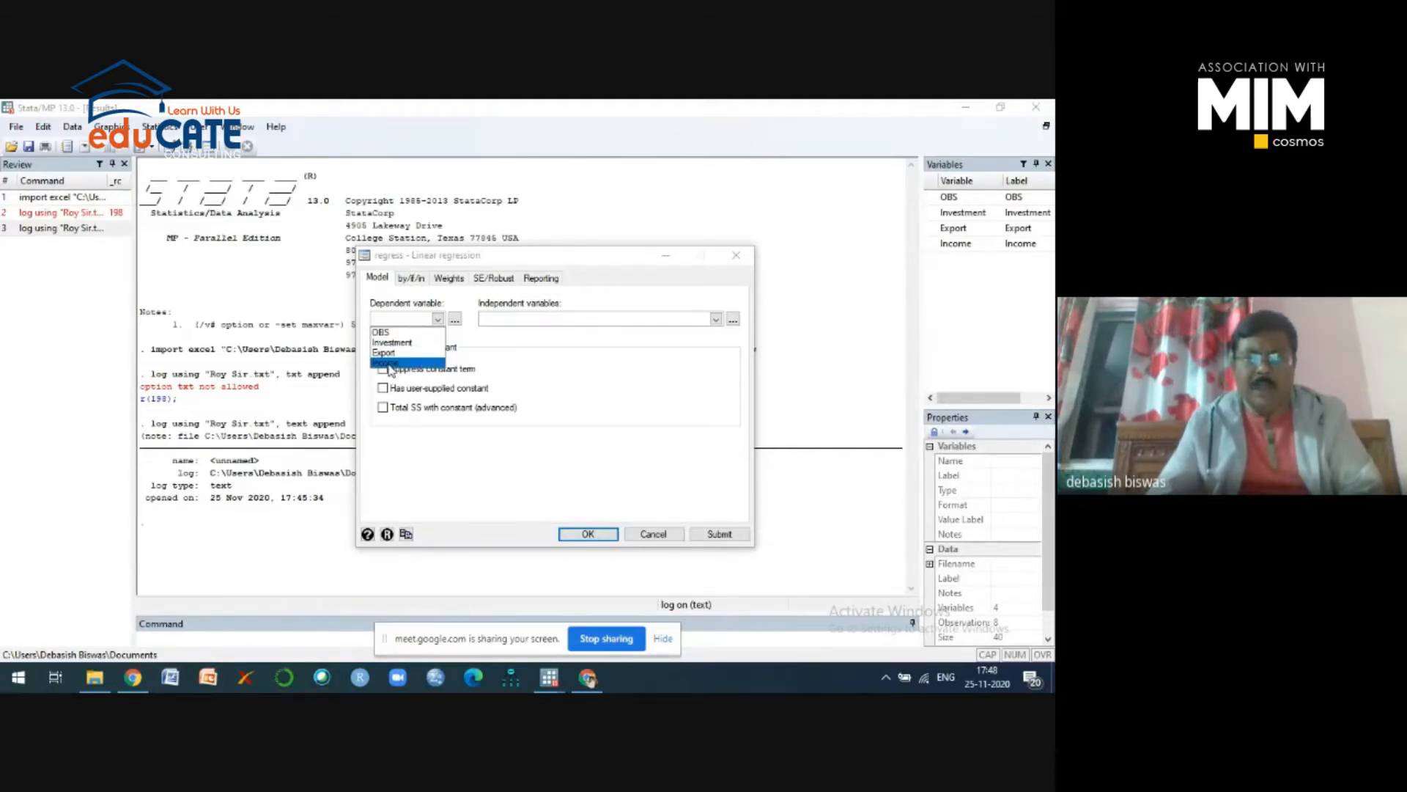
{"action": "left_click", "coordinate": [389, 364]}
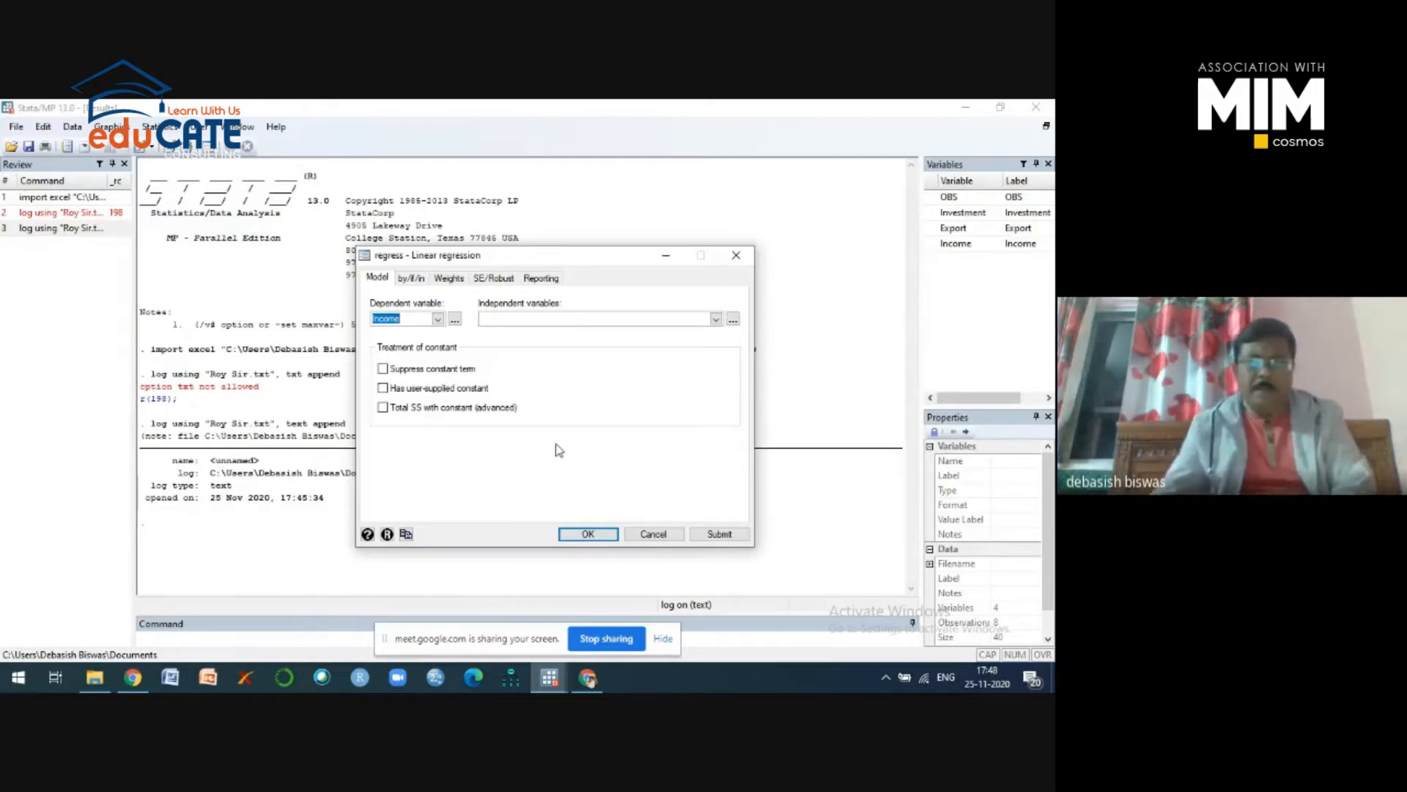
{"action": "left_click", "coordinate": [715, 319]}
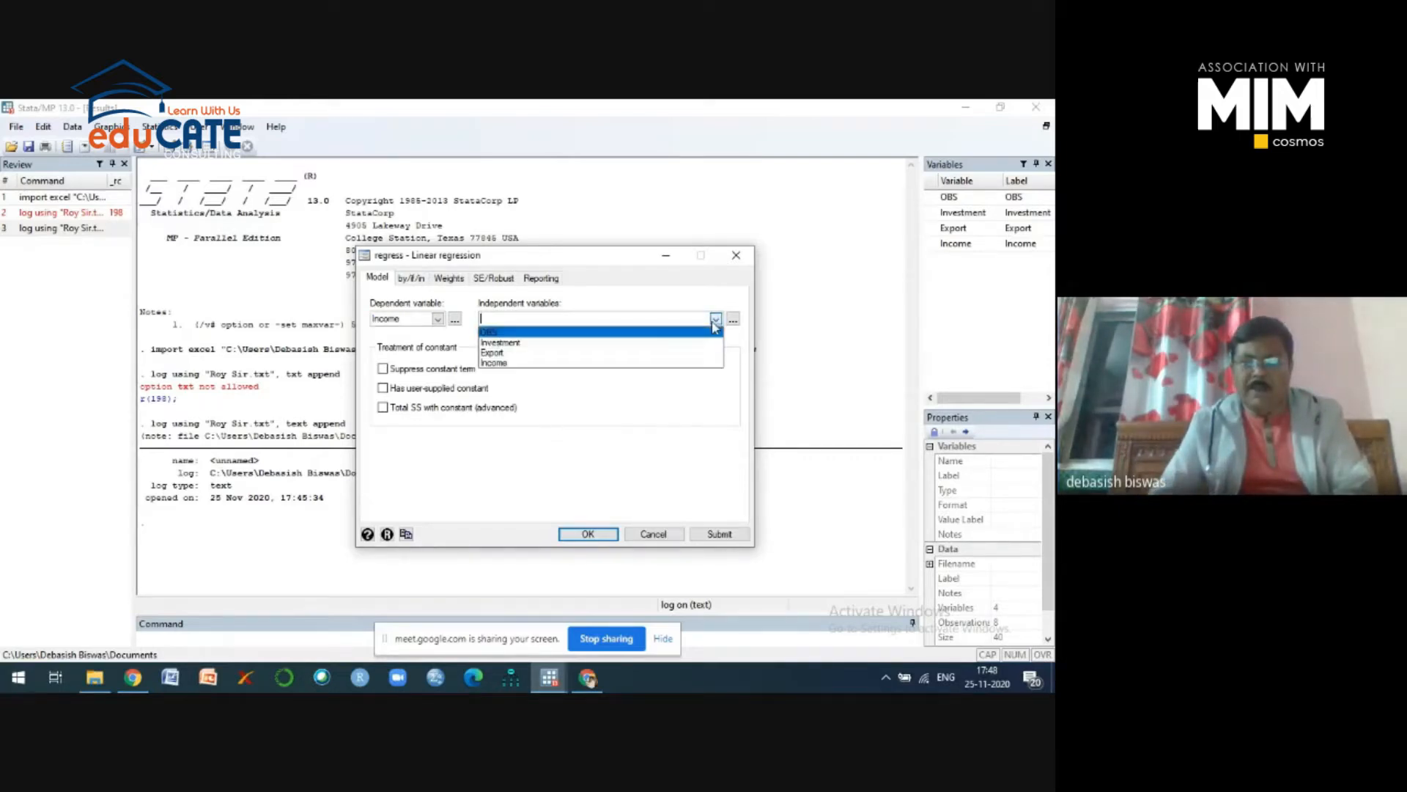
{"action": "left_click", "coordinate": [516, 343]}
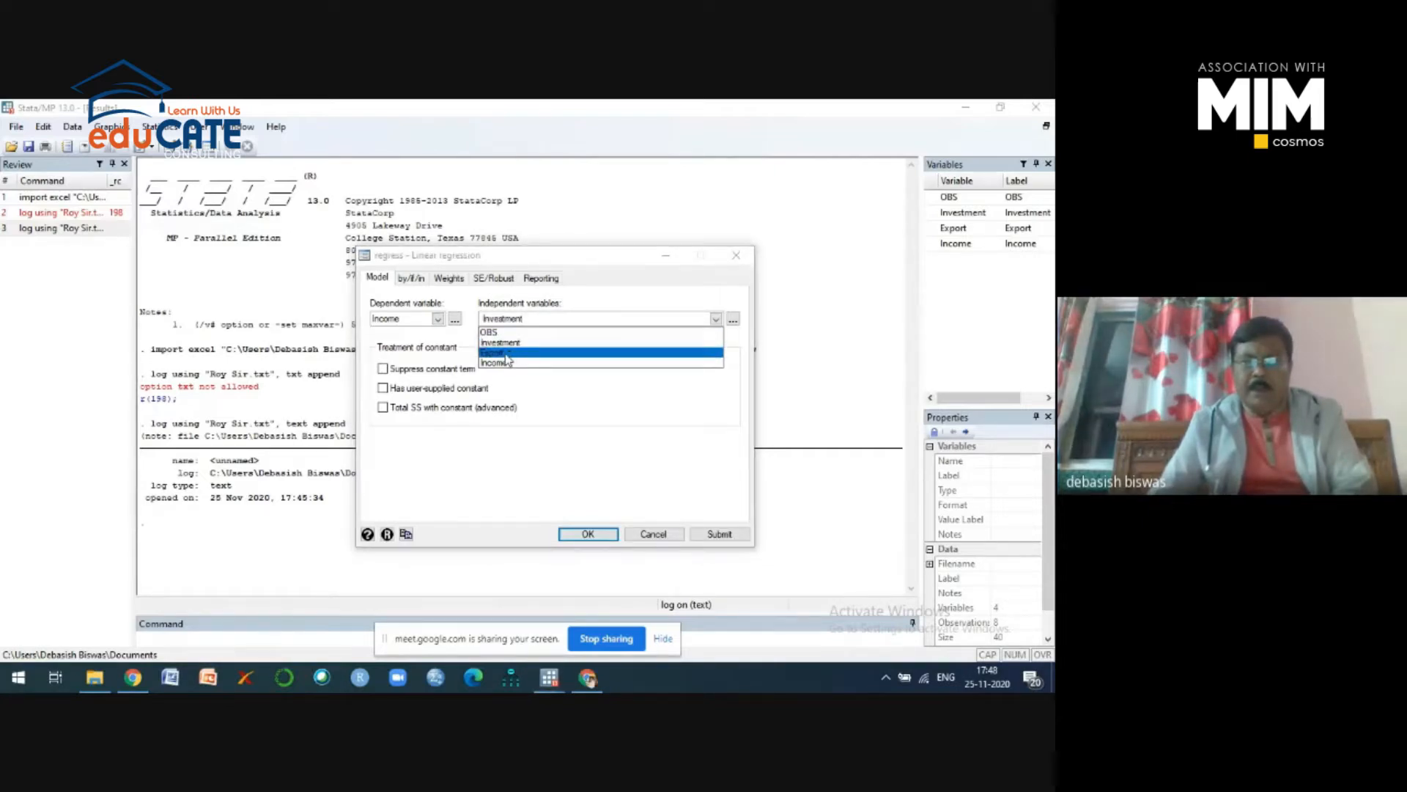
{"action": "left_click", "coordinate": [506, 352]}
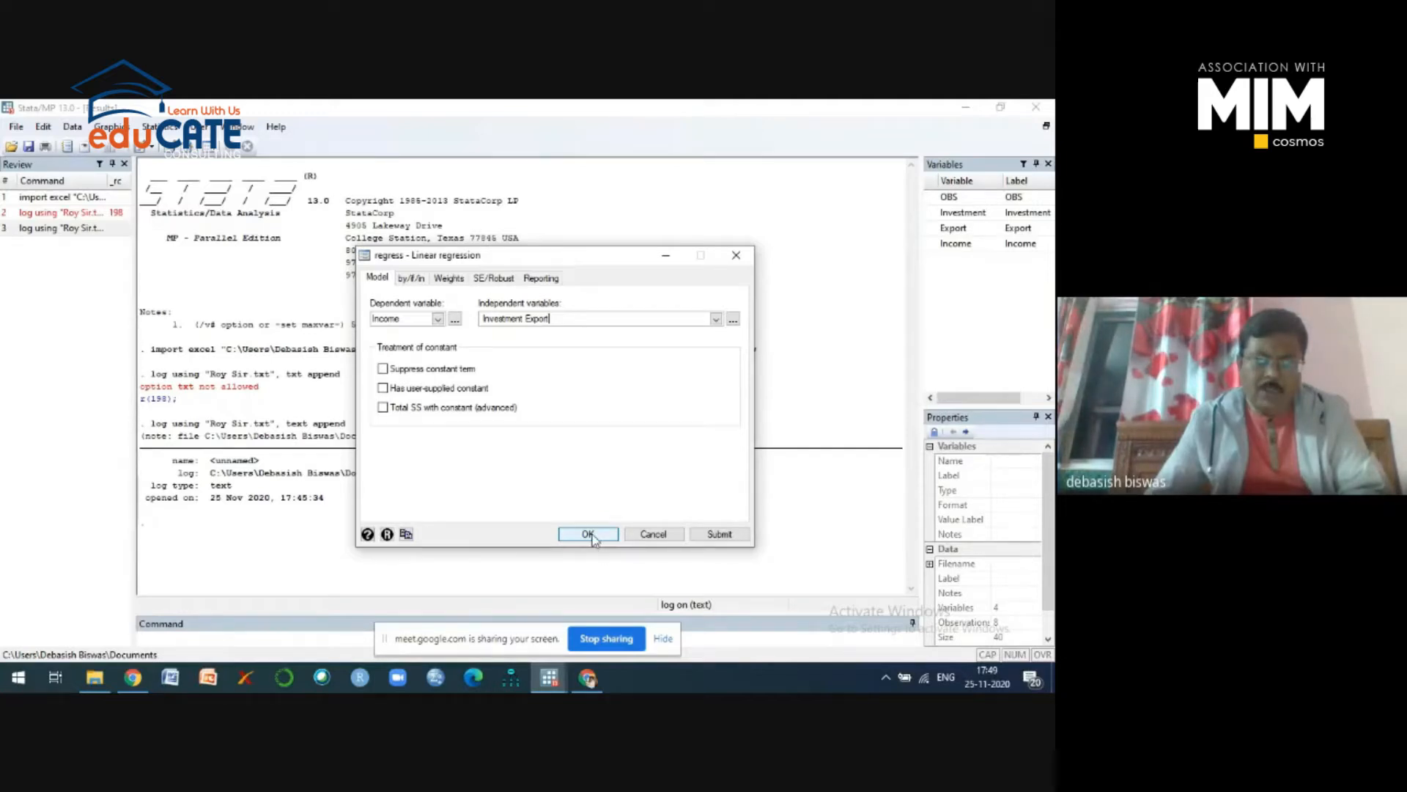
{"action": "left_click", "coordinate": [588, 534]}
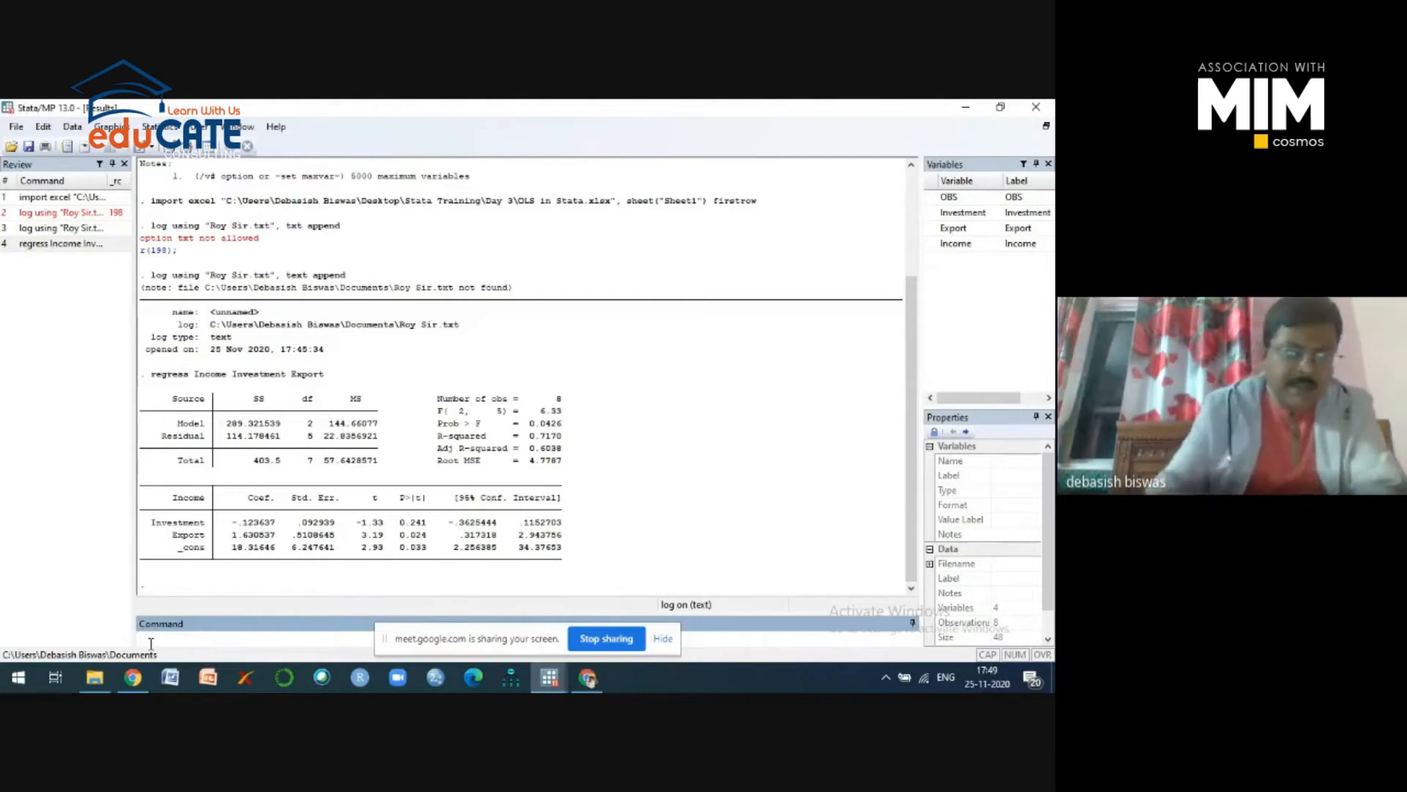
Begin a new regress command with Income as the dependent variable.
{"action": "type", "text": "regress"}
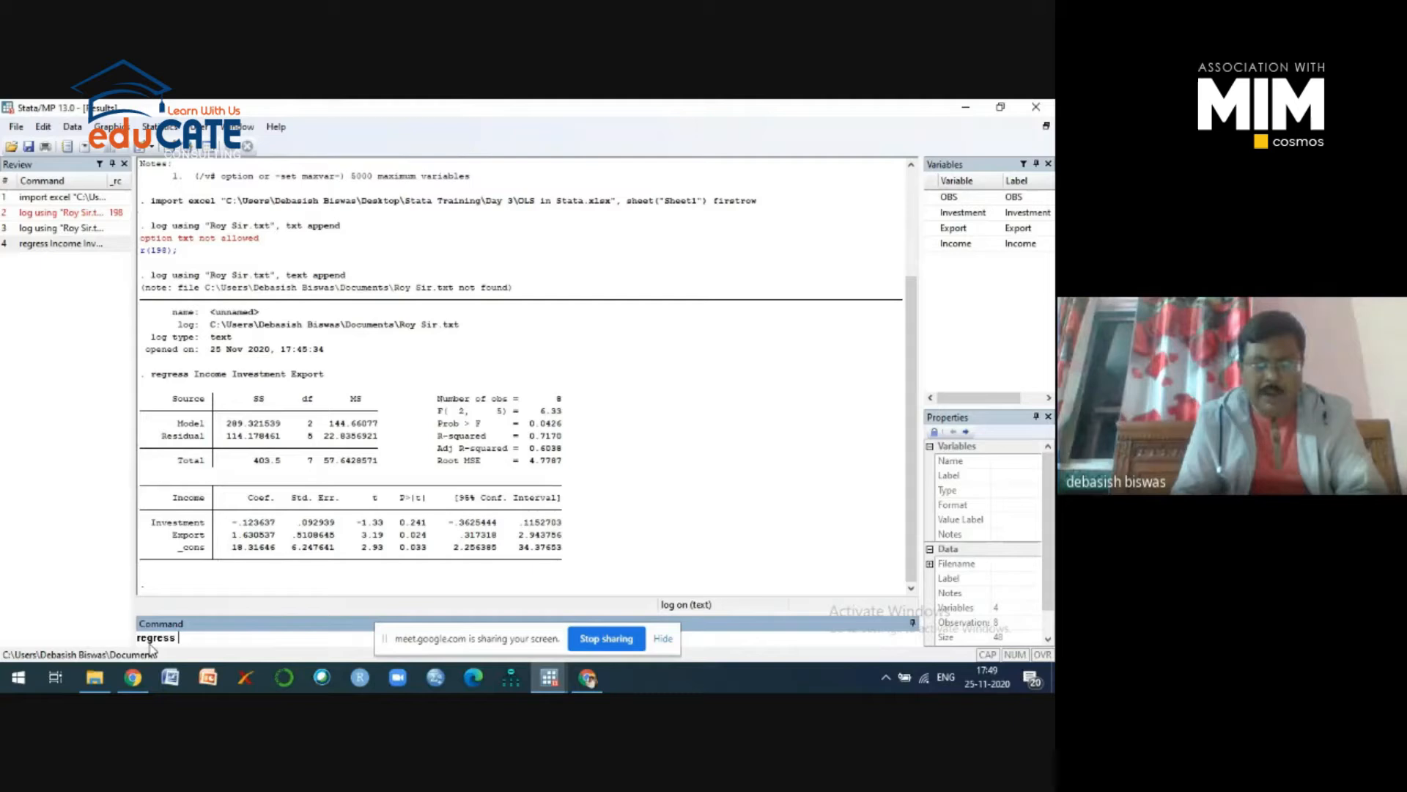
{"action": "type", "text": "Income"}
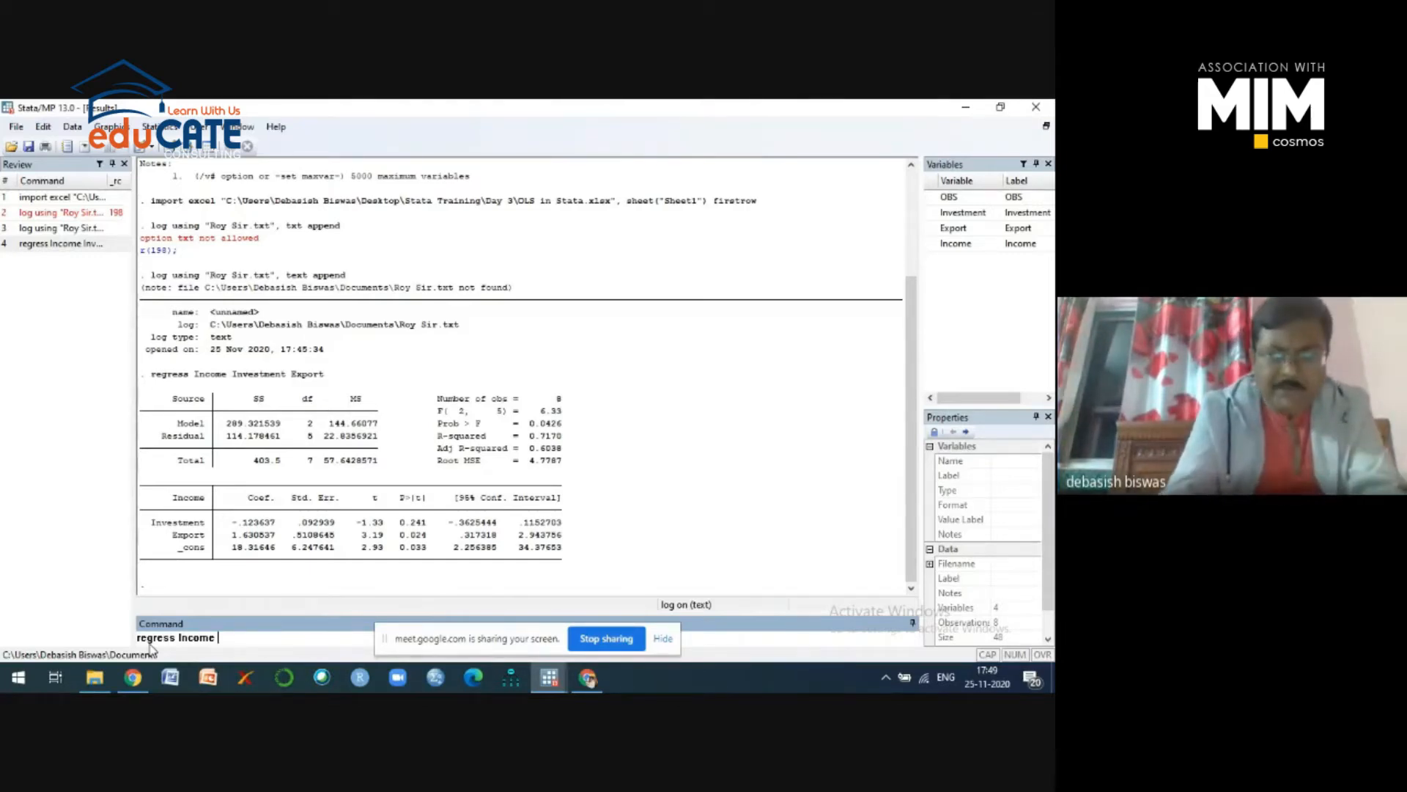
{"action": "type", "text": " Inves"}
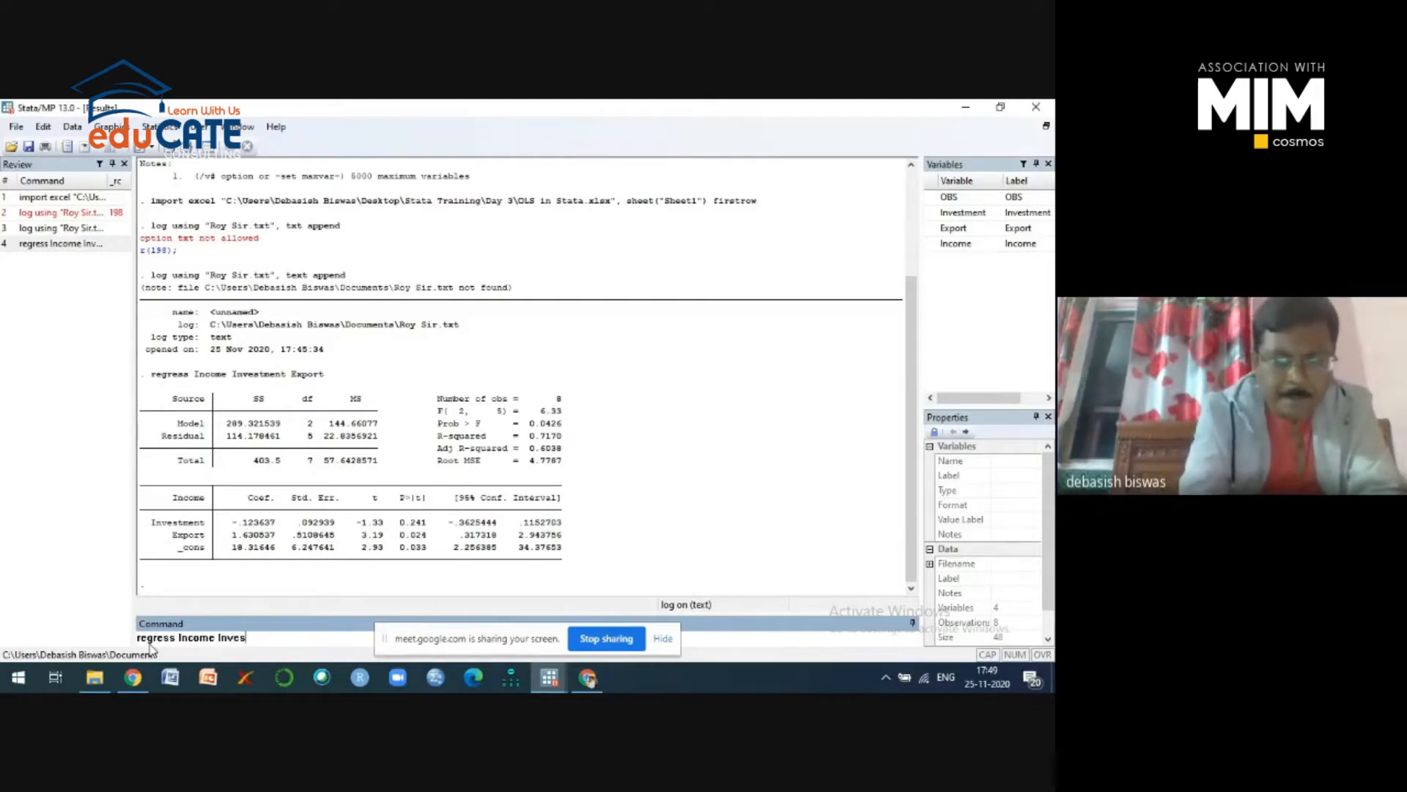
{"action": "type", "text": "tment"}
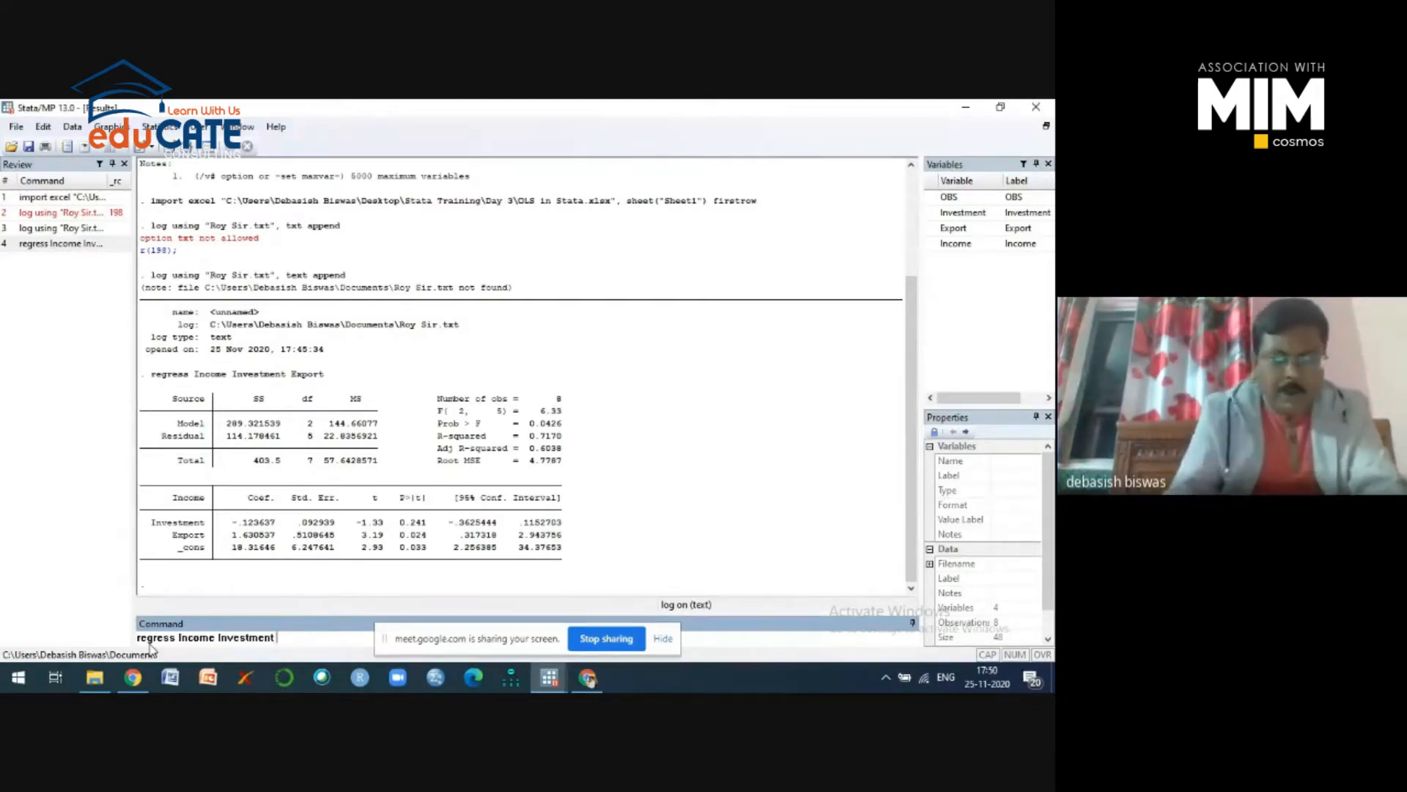
{"action": "type", "text": " Export"}
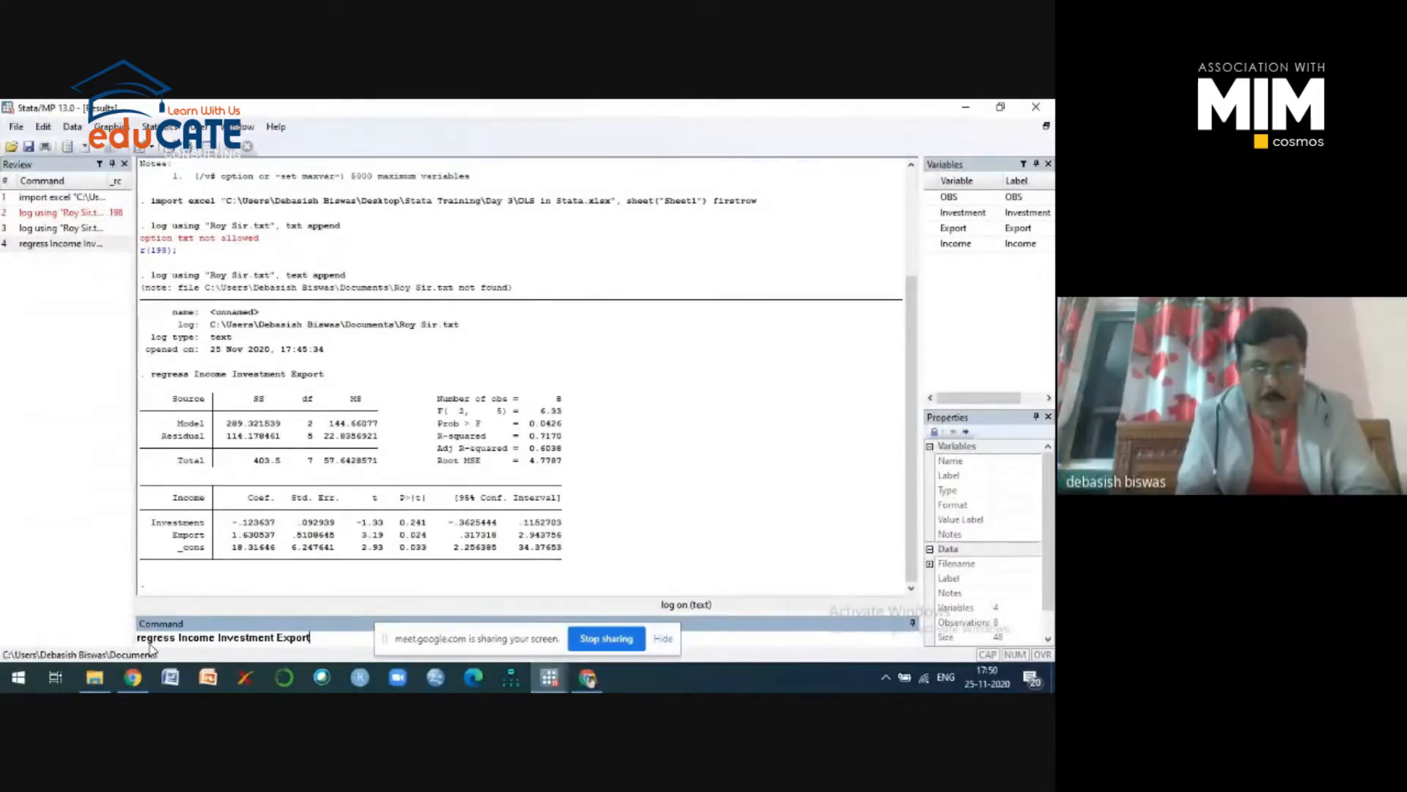
{"action": "key", "text": "BackSpace"}
{"action": "key", "text": "BackSpace"}
{"action": "key", "text": "BackSpace"}
{"action": "key", "text": "BackSpace"}
{"action": "key", "text": "BackSpace"}
{"action": "key", "text": "BackSpace"}
{"action": "key", "text": "BackSpace"}
{"action": "key", "text": "BackSpace"}
{"action": "key", "text": "BackSpace"}
{"action": "key", "text": "BackSpace"}
{"action": "key", "text": "BackSpace"}
{"action": "key", "text": "BackSpace"}
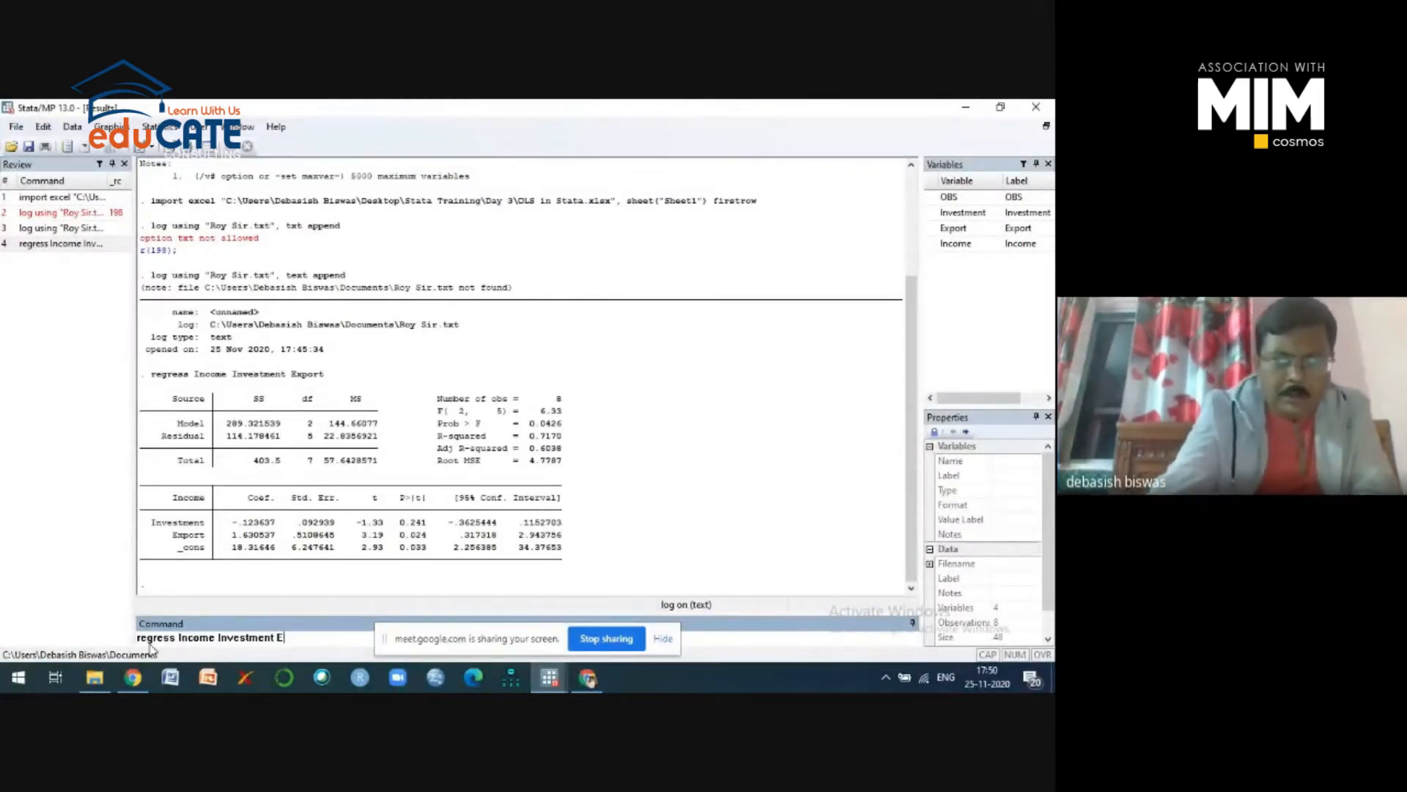
{"action": "key", "text": "BackSpace"}
{"action": "key", "text": "BackSpace"}
{"action": "key", "text": "BackSpace"}
{"action": "key", "text": "BackSpace"}
{"action": "key", "text": "BackSpace"}
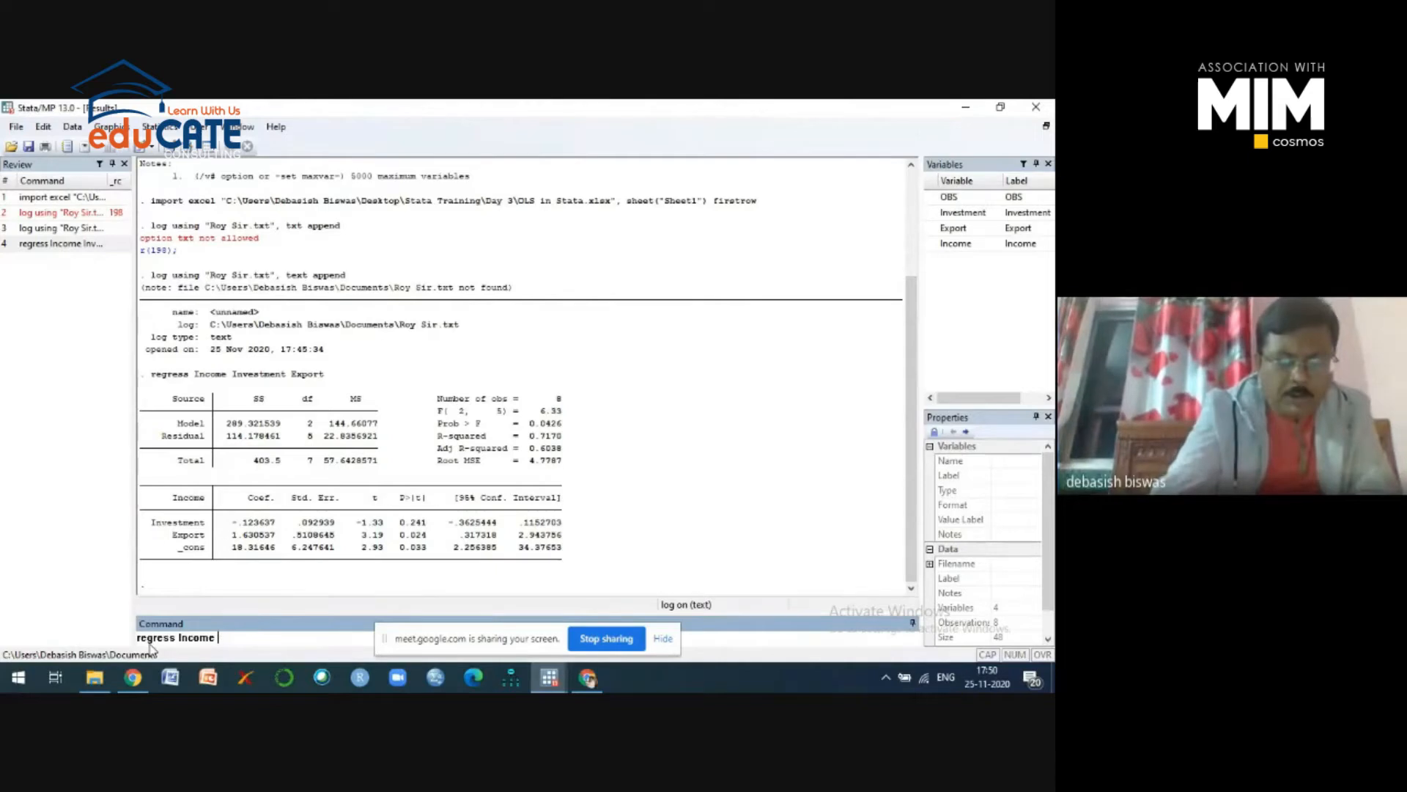
Complete the regress command with Export followed by Investment as independent variables, run it, and compare the output with the previous regression.
{"action": "type", "text": "Export"}
{"action": "key", "text": "BackSpace"}
{"action": "key", "text": "BackSpace"}
{"action": "key", "text": "BackSpace"}
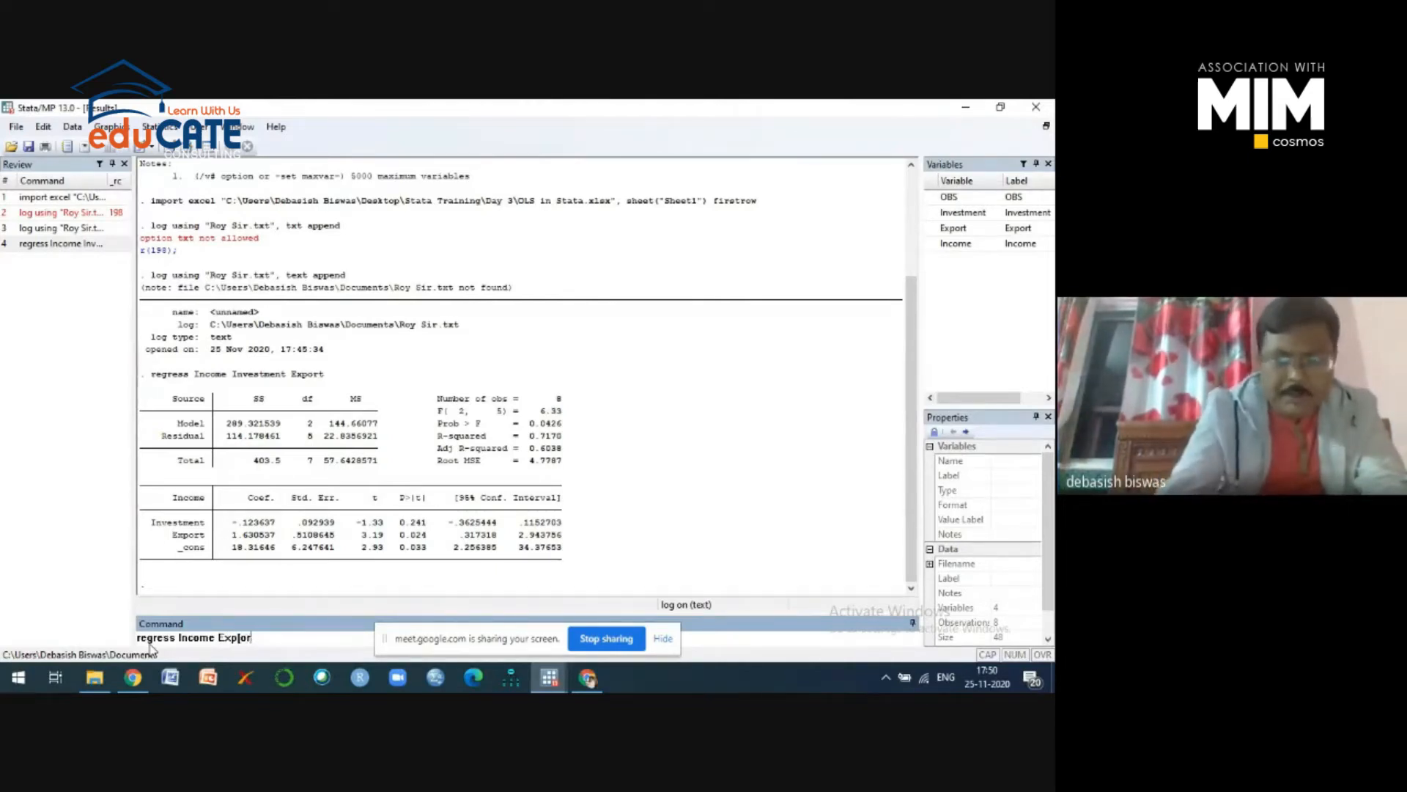
{"action": "type", "text": "ort Investment"}
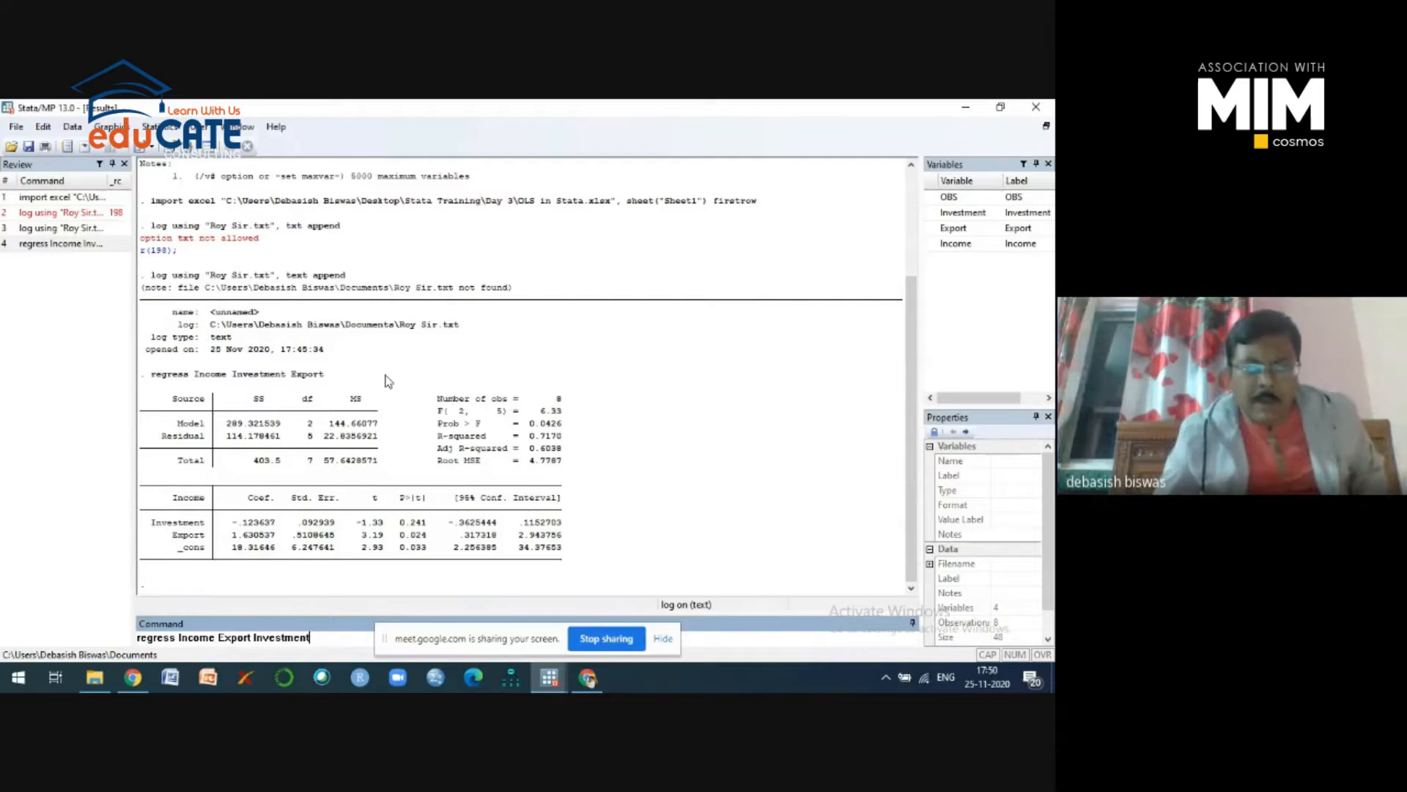
{"action": "scroll", "coordinate": [389, 381], "scroll_direction": "up", "scroll_amount": 1}
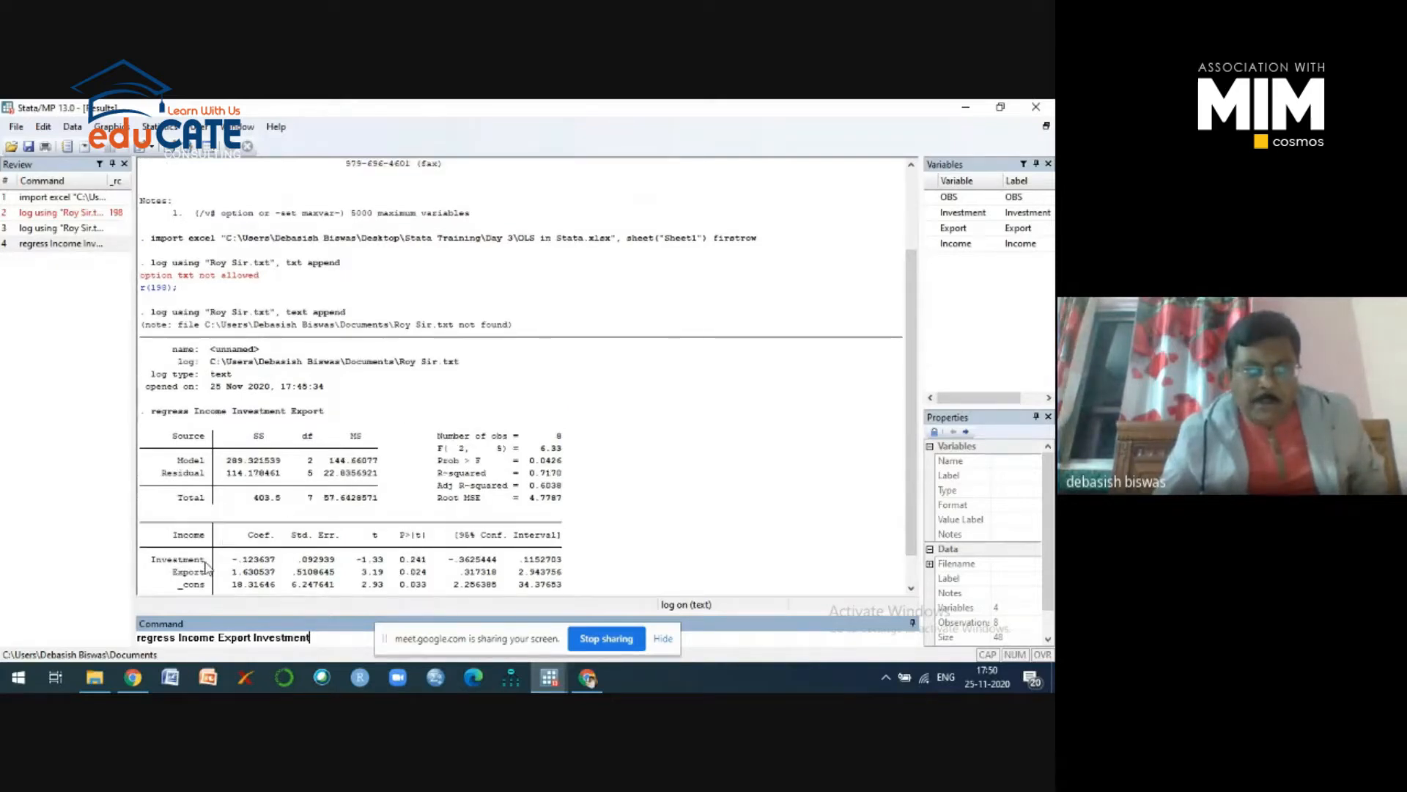
{"action": "scroll", "coordinate": [206, 566], "scroll_direction": "down", "scroll_amount": 1}
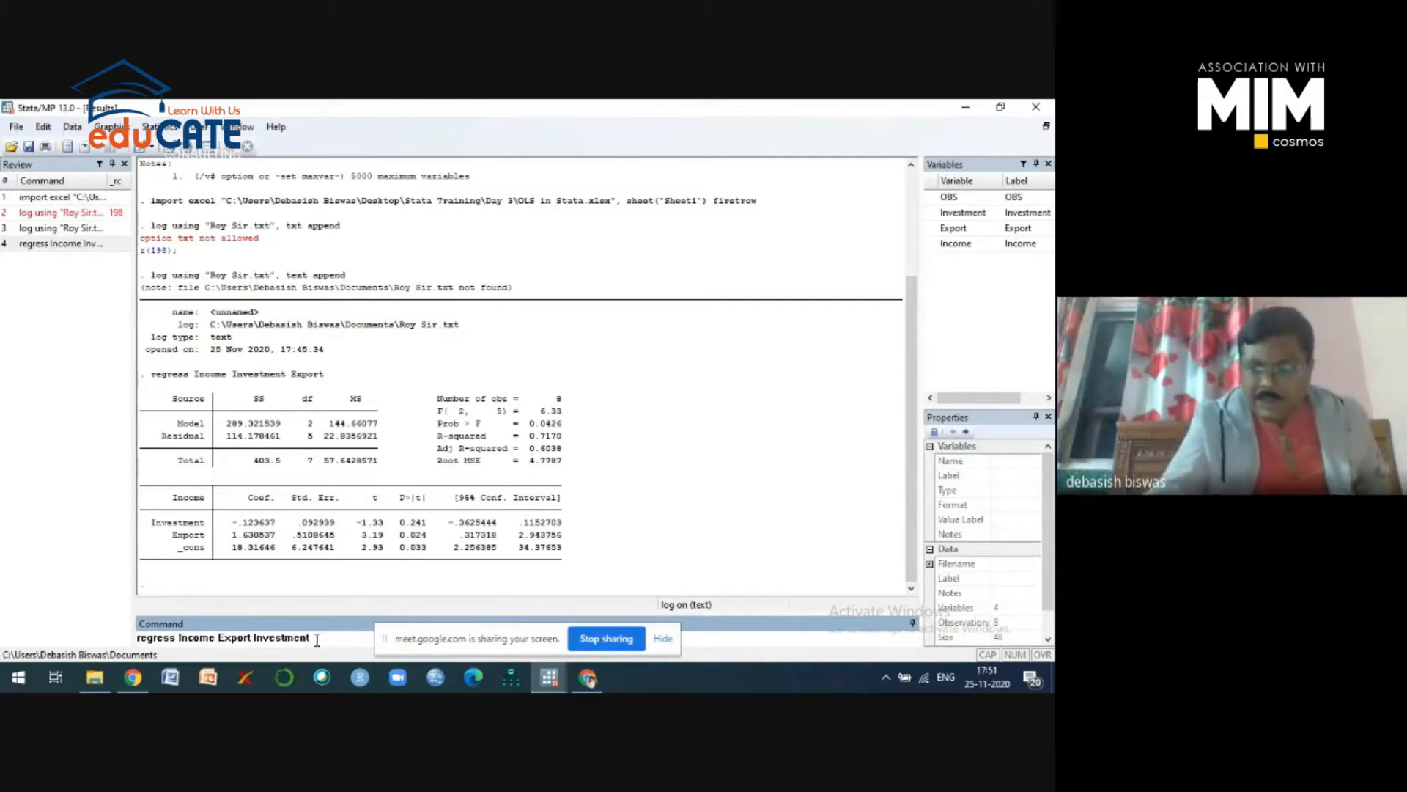
{"action": "key", "text": "Return"}
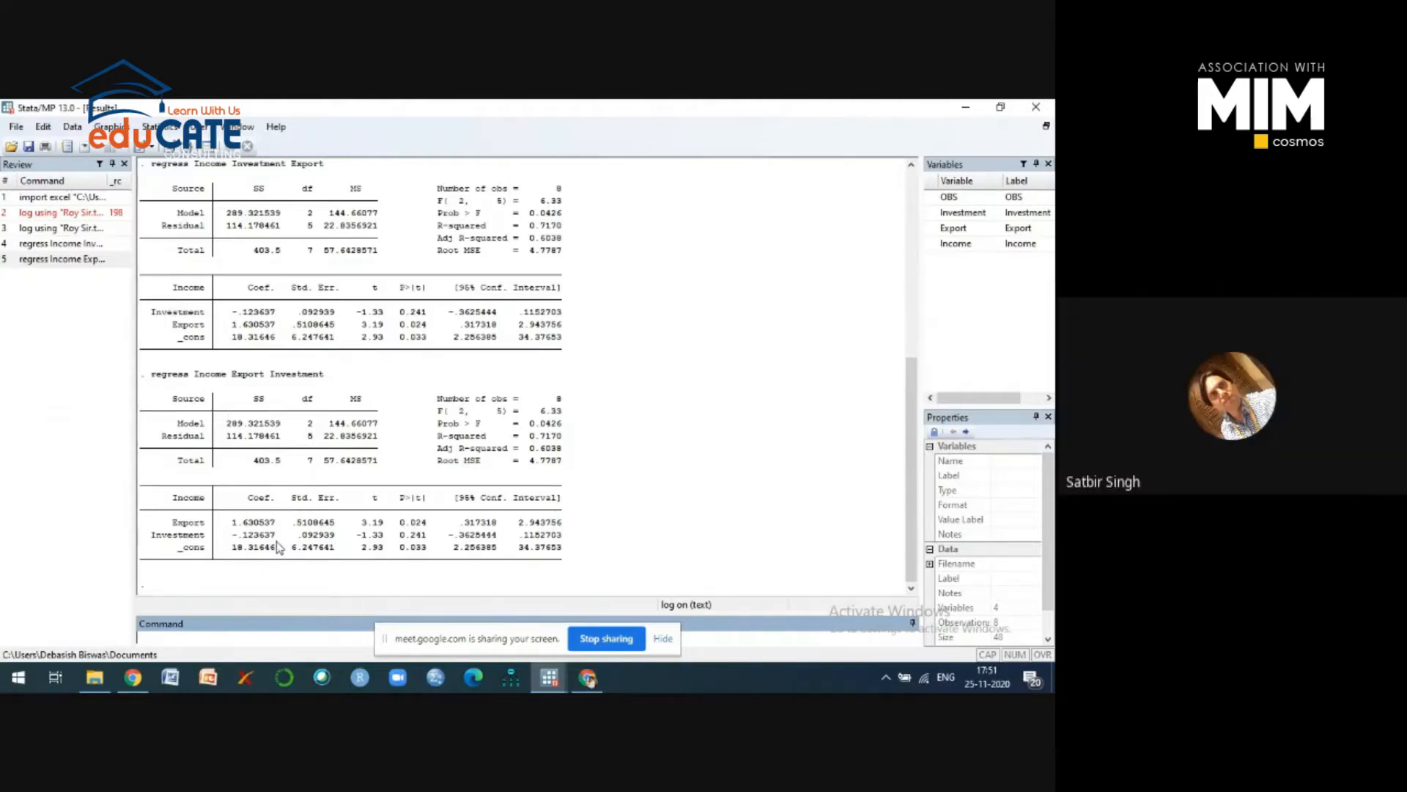
{"action": "scroll", "coordinate": [277, 547], "scroll_direction": "up", "scroll_amount": 1}
{"action": "scroll", "coordinate": [277, 546], "scroll_direction": "down", "scroll_amount": 1}
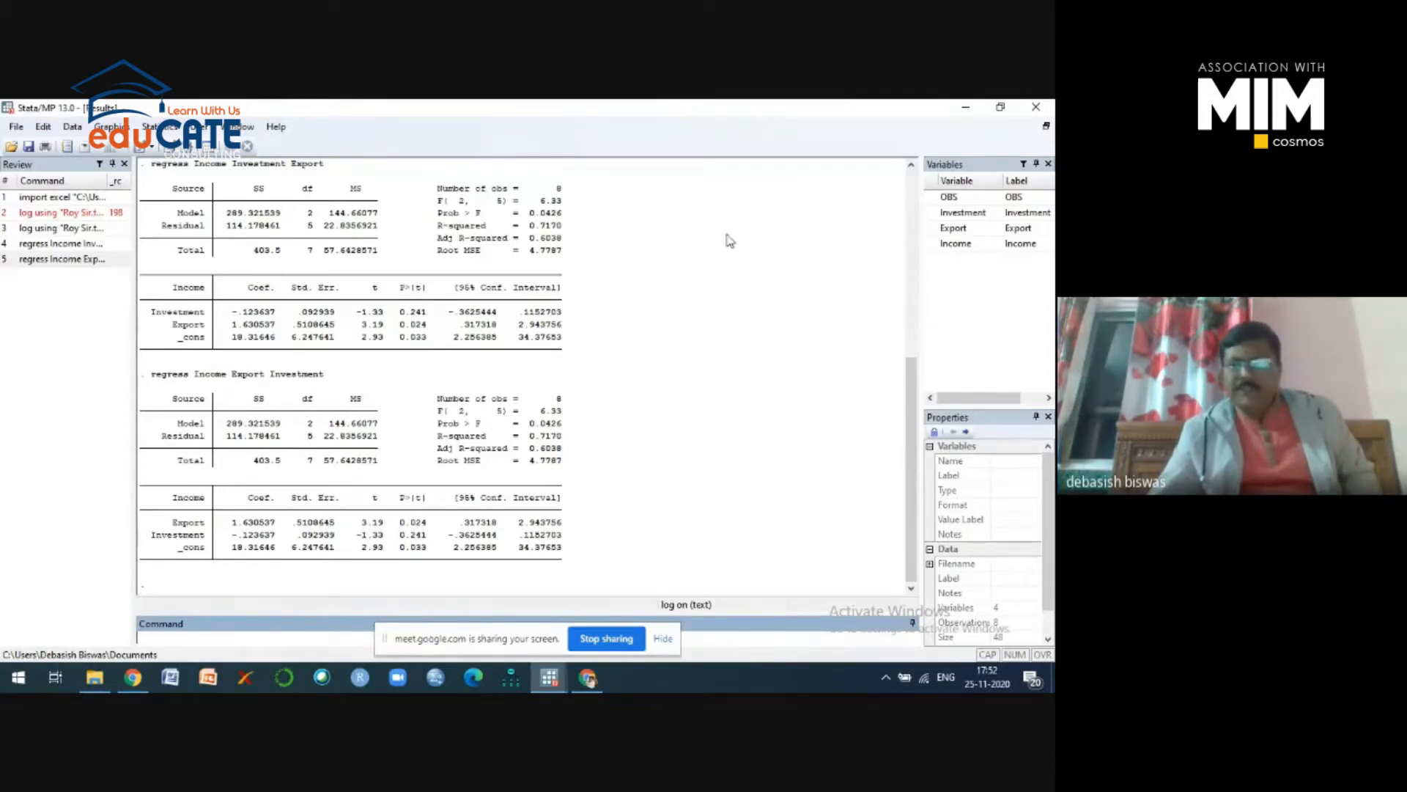
Switch to the Day 3 folder, open the Notes 3 presentation in PowerPoint, and go to its second slide.
{"action": "left_click", "coordinate": [965, 107]}
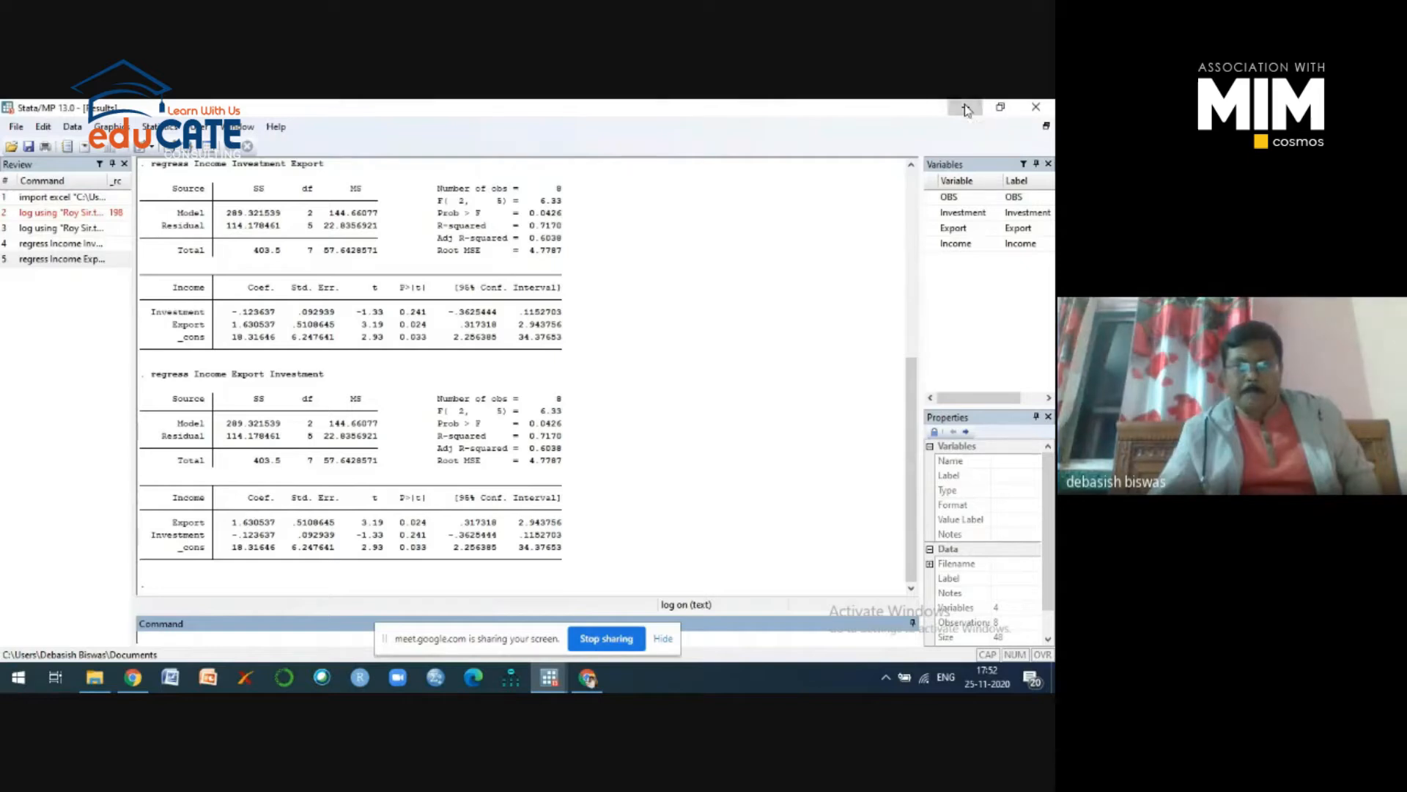
{"action": "left_click", "coordinate": [965, 107]}
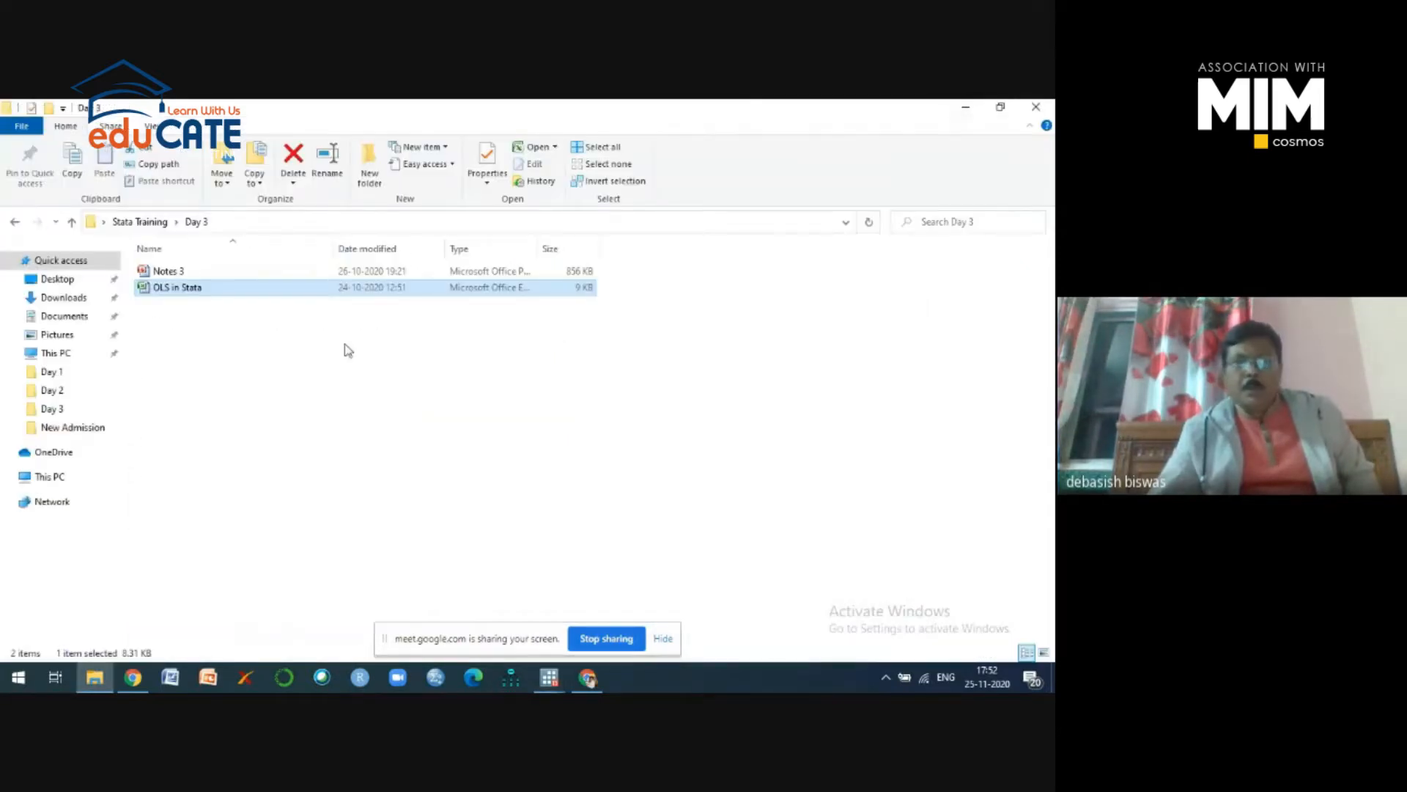
{"action": "double_click", "coordinate": [177, 272]}
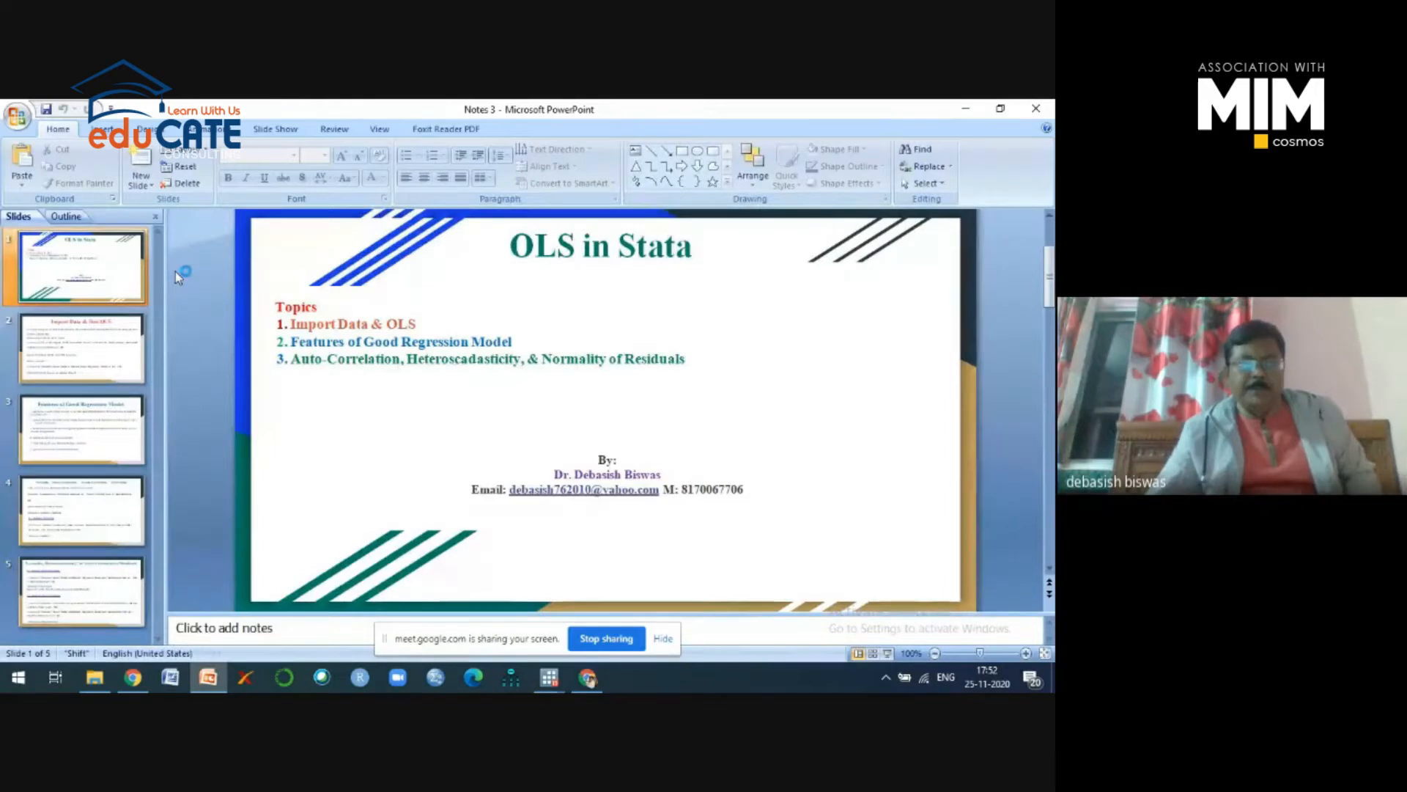
{"action": "left_click", "coordinate": [95, 336]}
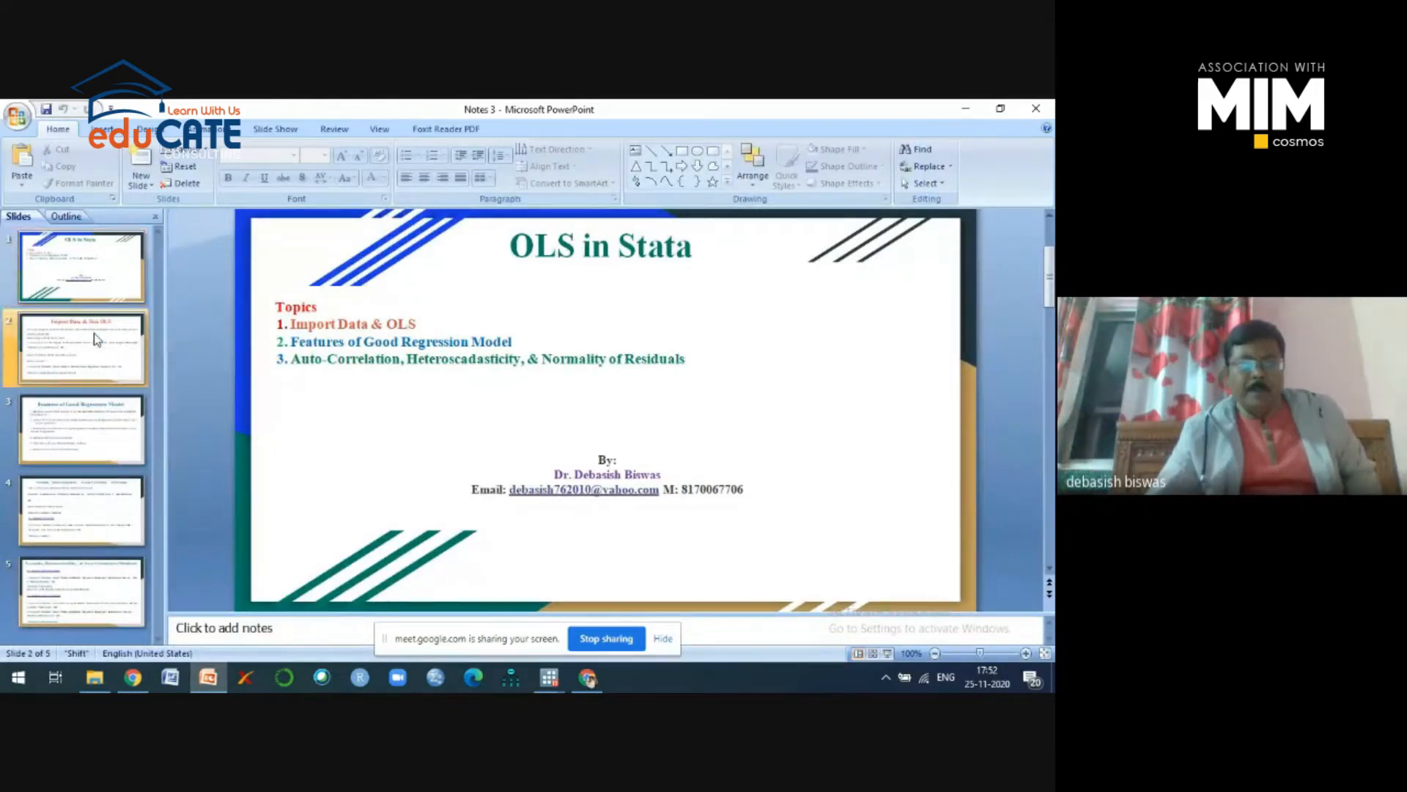
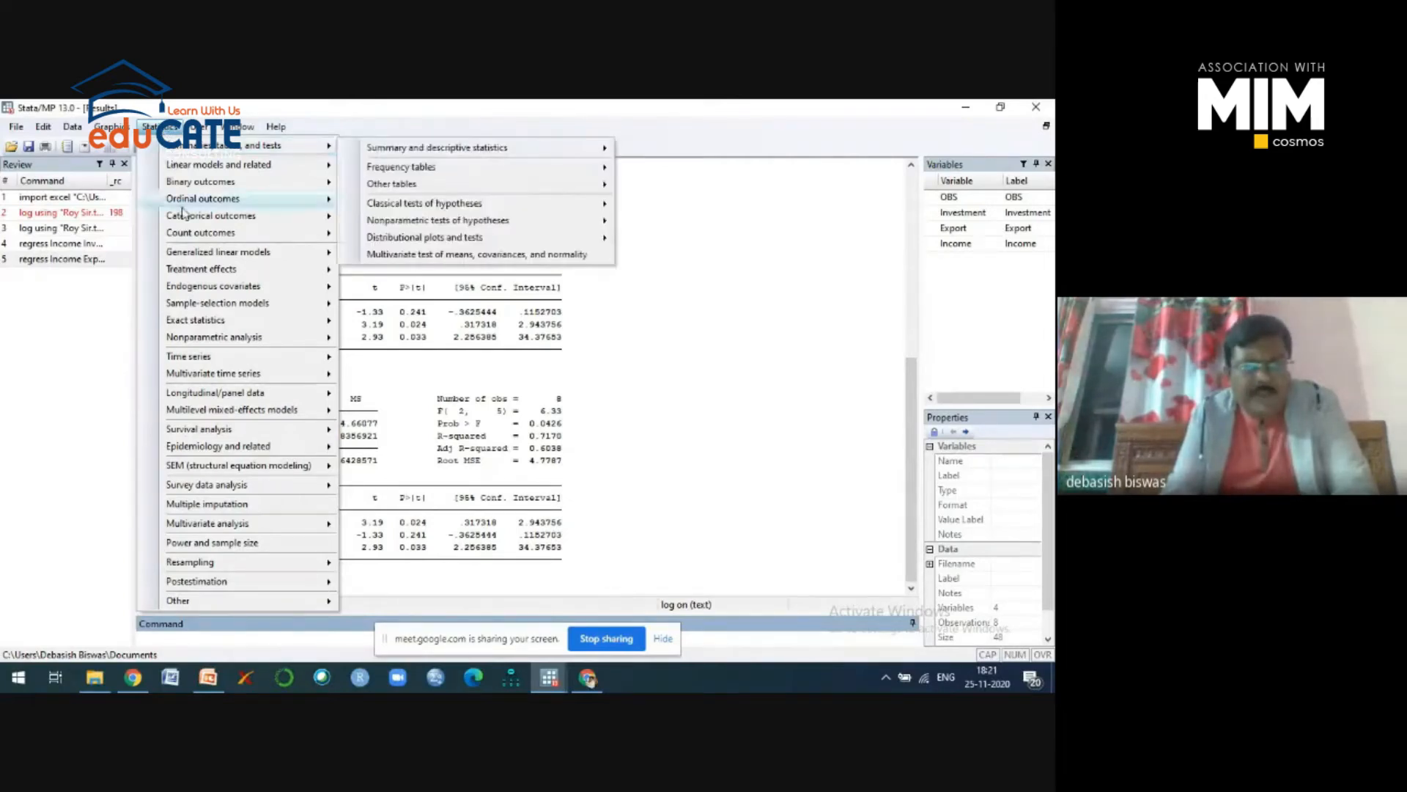
Use the postestimation predictions command in Stata to save the regression residuals as a new variable named U.
{"action": "mouse_move", "coordinate": [192, 356]}
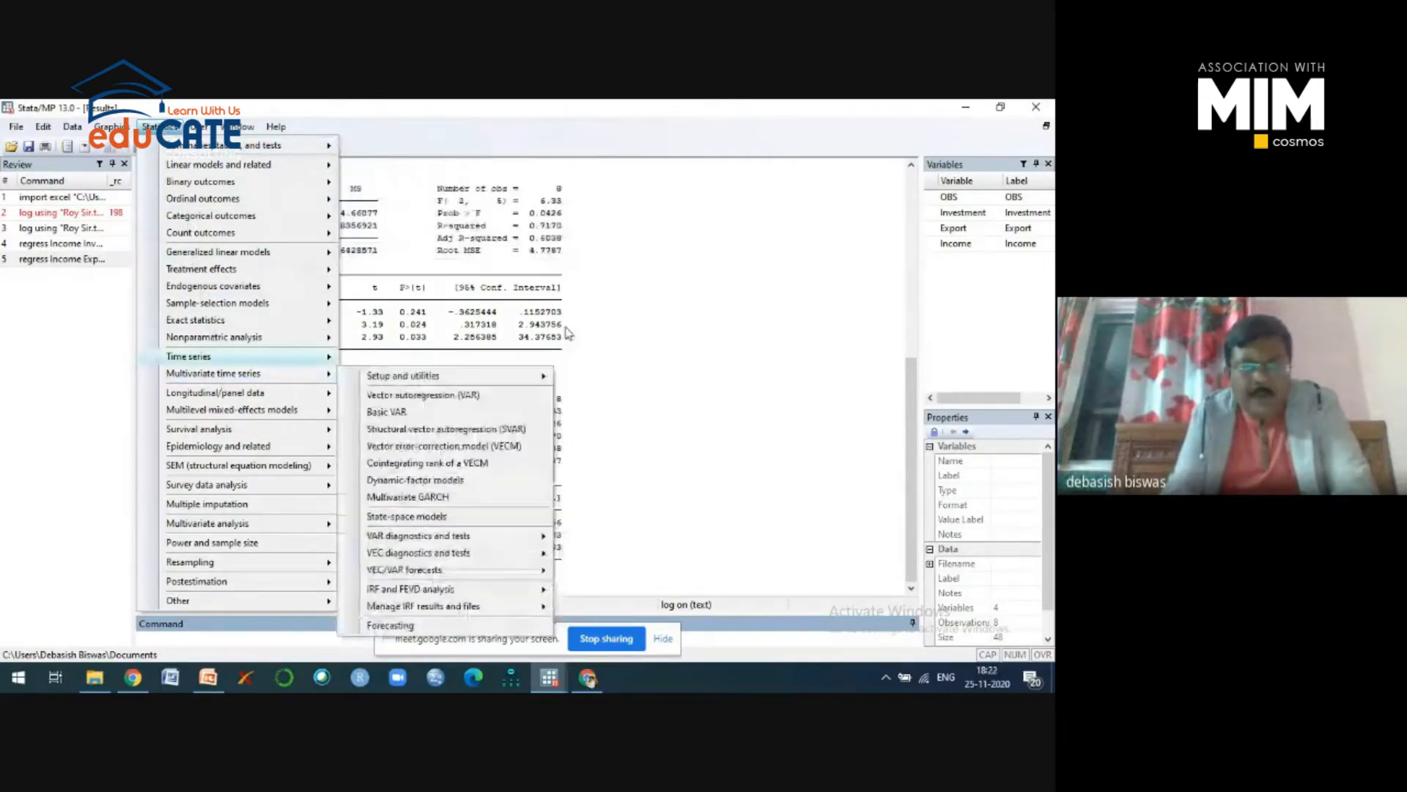
{"action": "left_click", "coordinate": [806, 264]}
{"action": "left_click", "coordinate": [150, 126]}
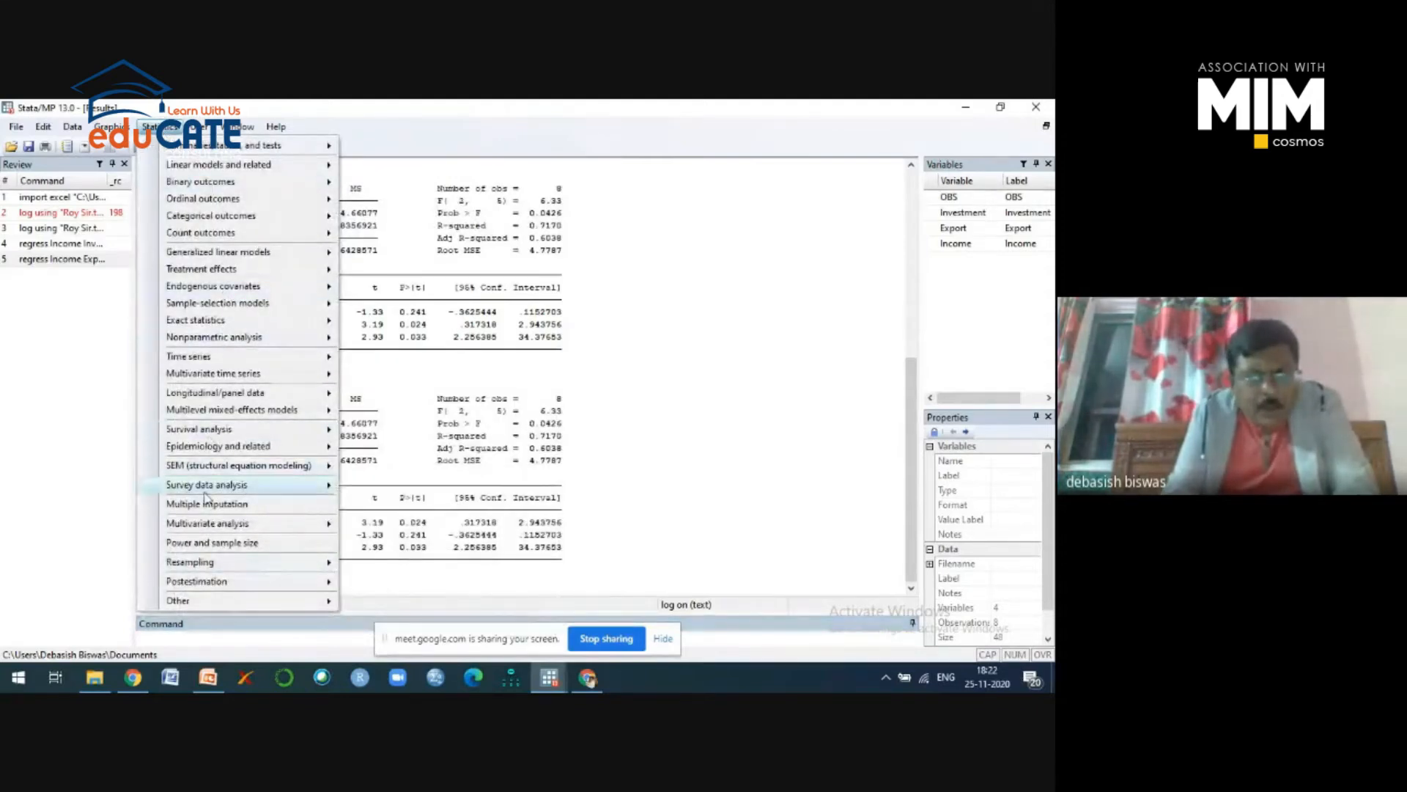
{"action": "mouse_move", "coordinate": [212, 485]}
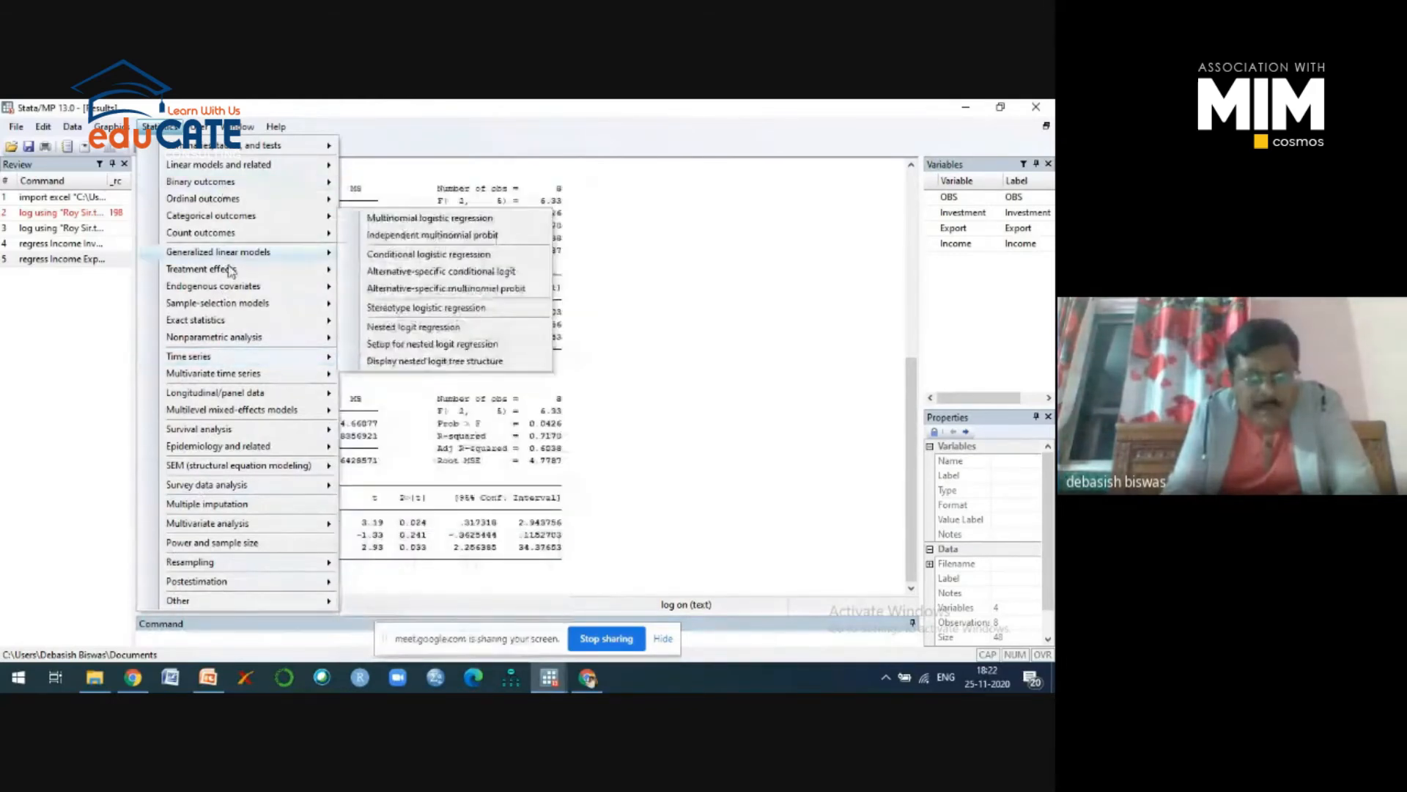
{"action": "mouse_move", "coordinate": [224, 356]}
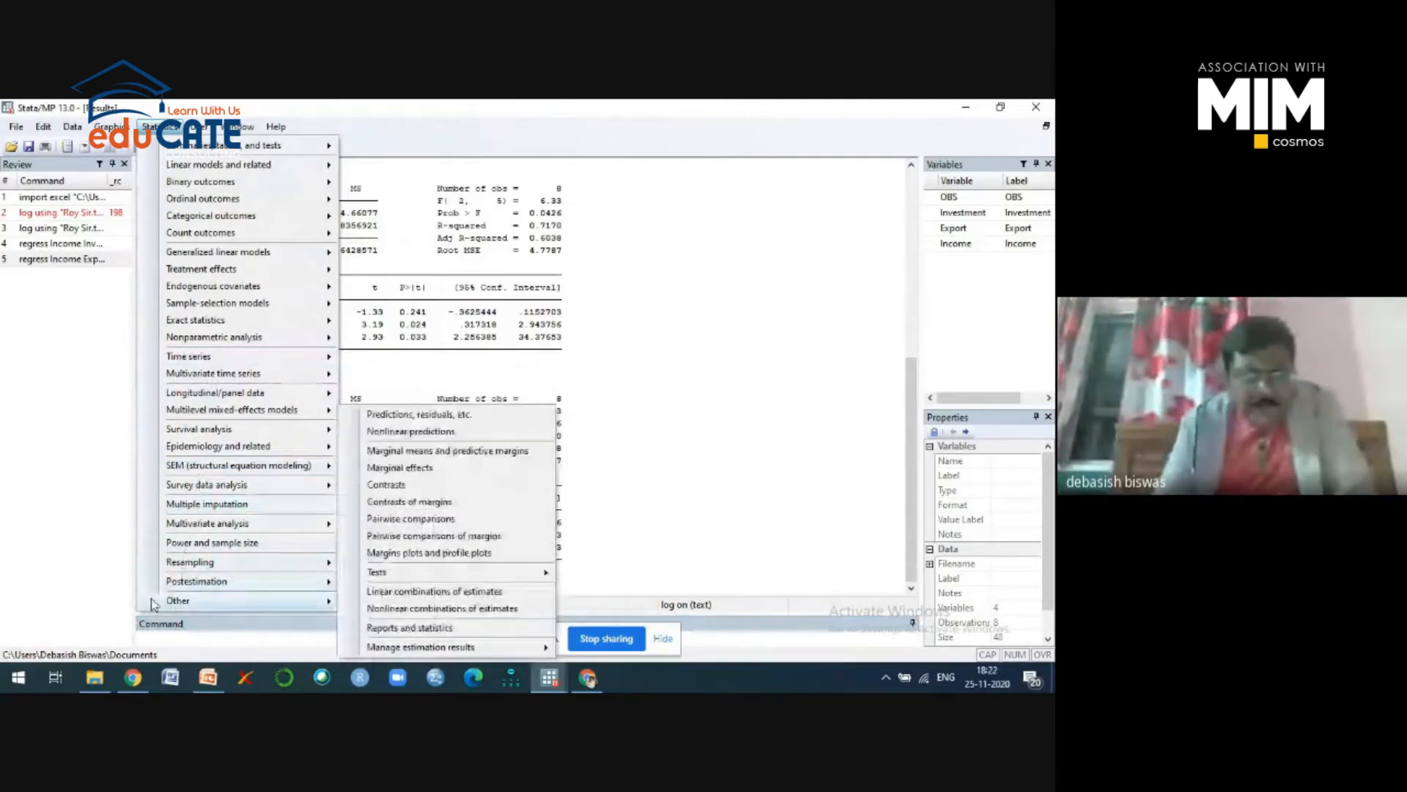
{"action": "mouse_move", "coordinate": [175, 583]}
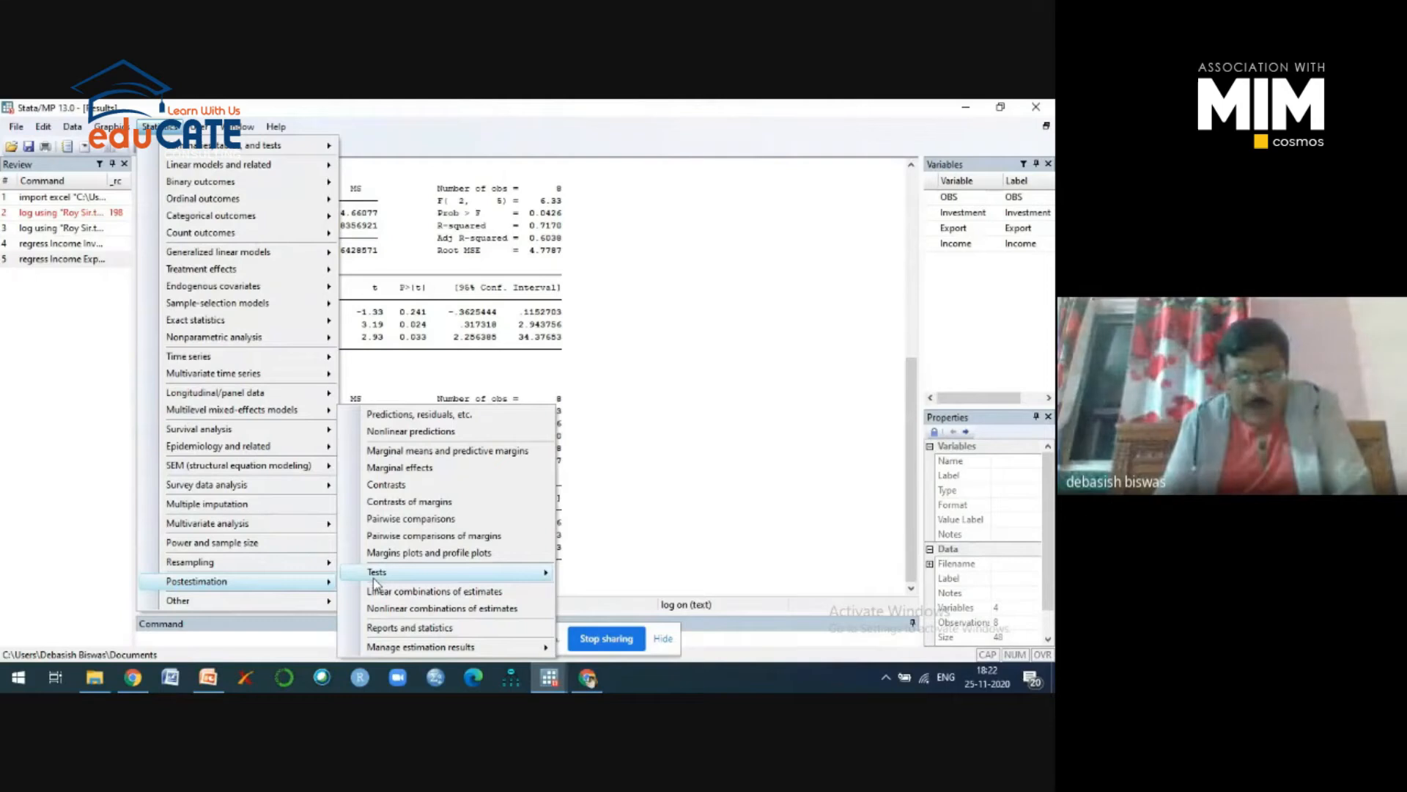
{"action": "left_click", "coordinate": [419, 416]}
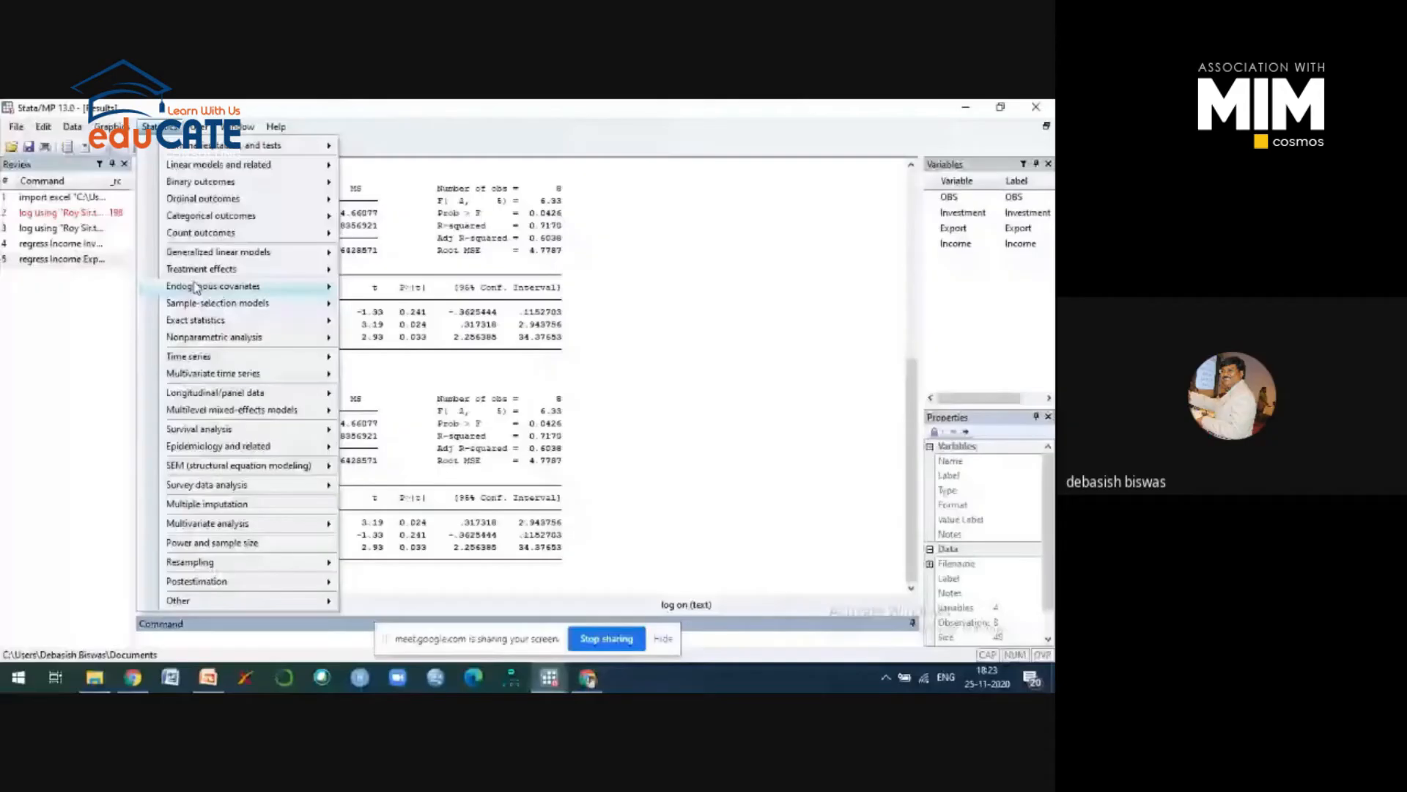
{"action": "mouse_move", "coordinate": [245, 582]}
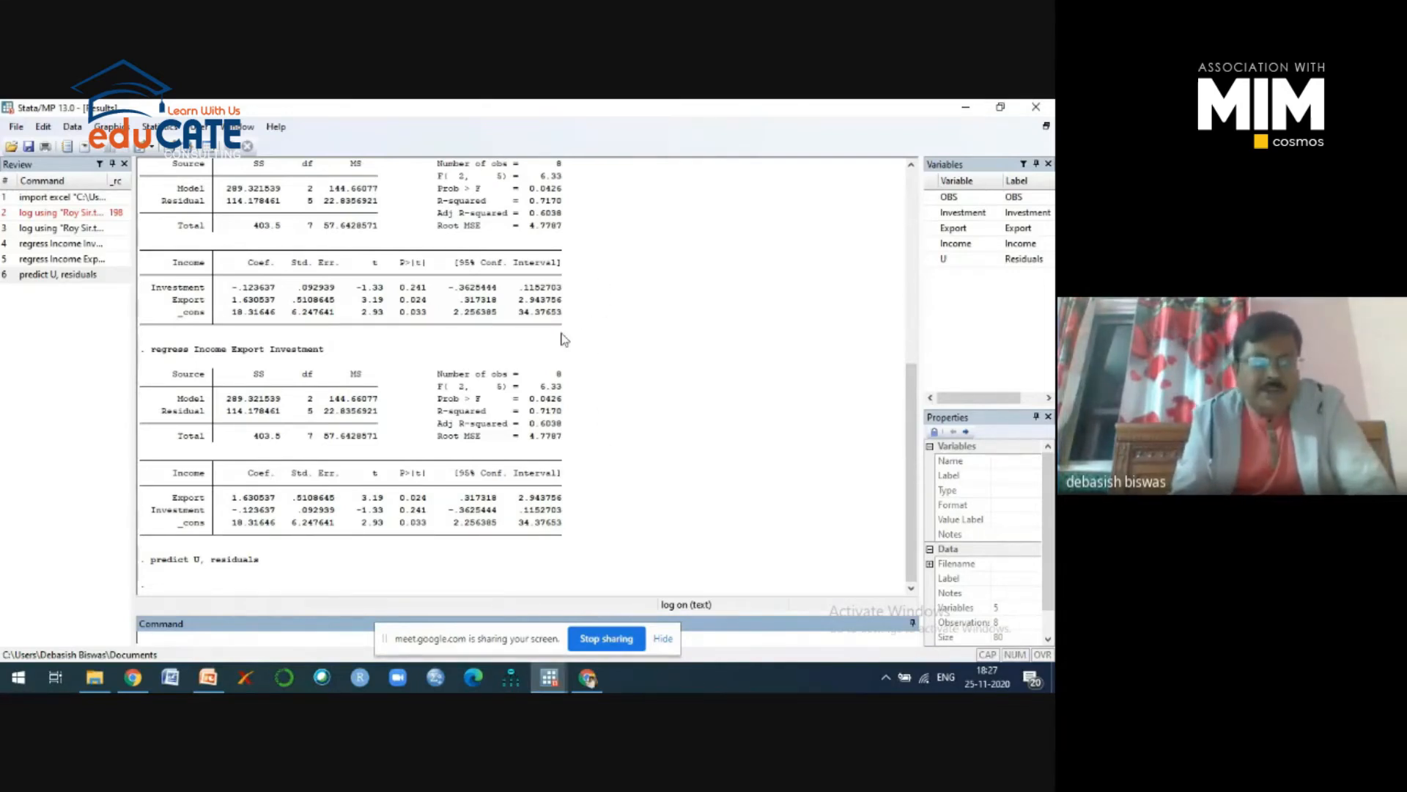
Run a Shapiro-Wilk normality test on the residual variable U.
{"action": "left_click", "coordinate": [164, 132]}
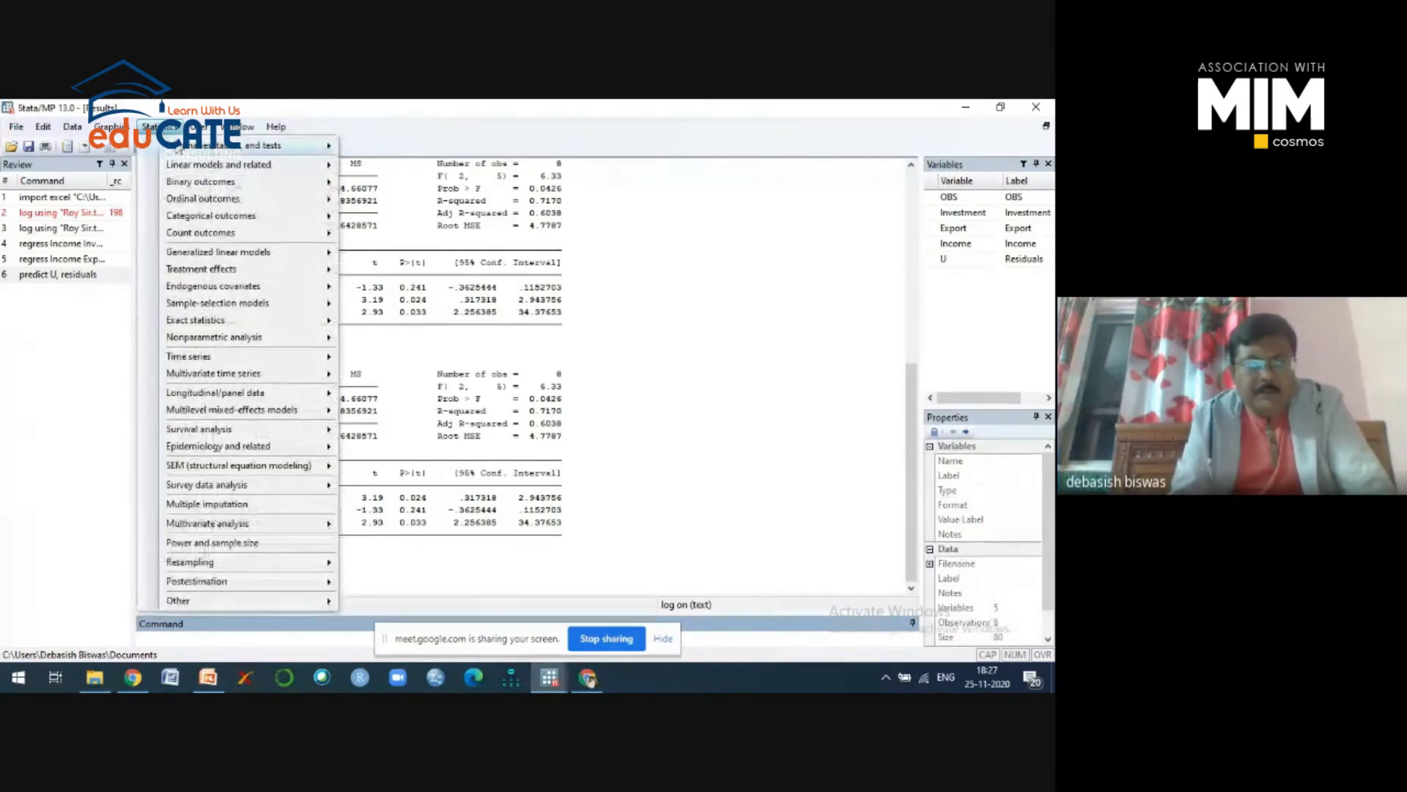
{"action": "mouse_move", "coordinate": [212, 153]}
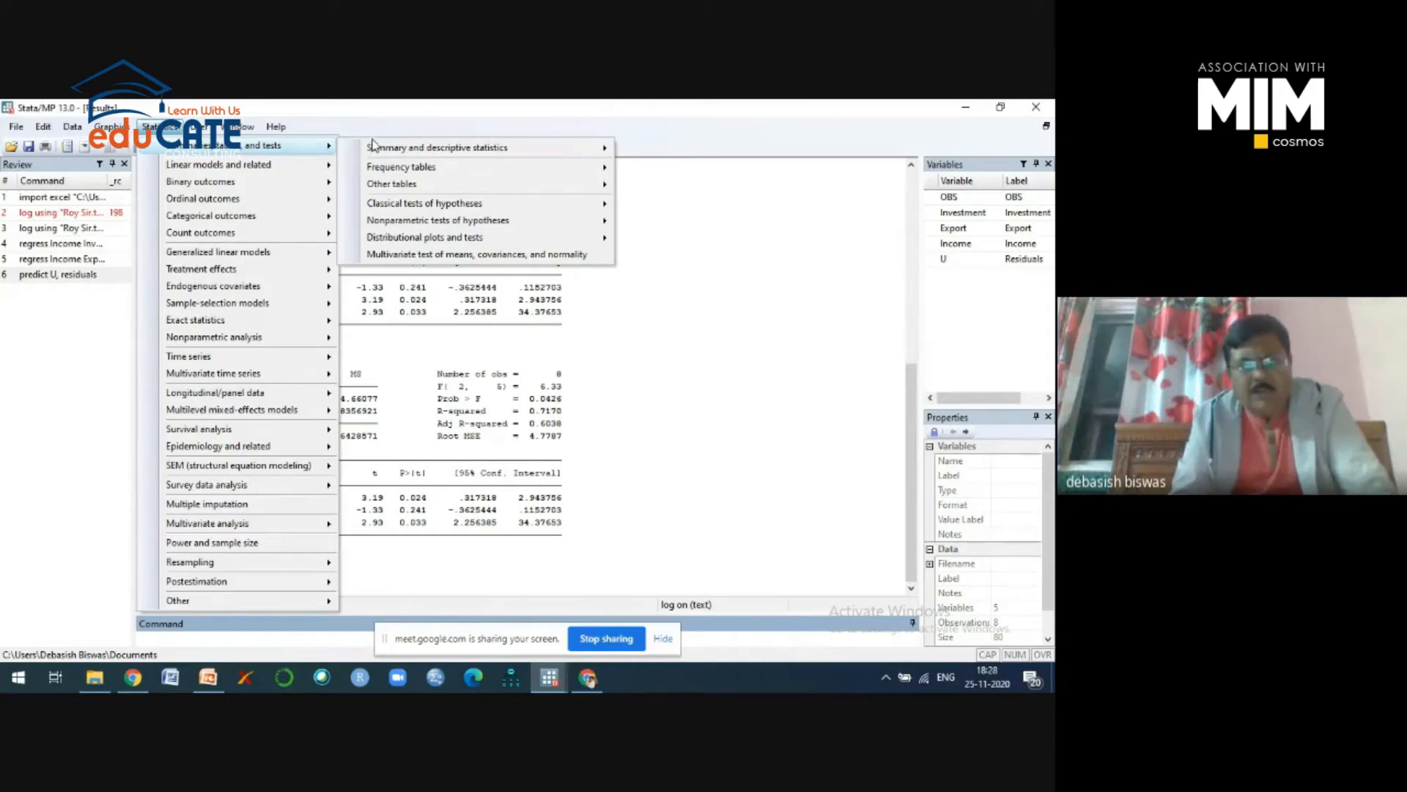
{"action": "mouse_move", "coordinate": [378, 154]}
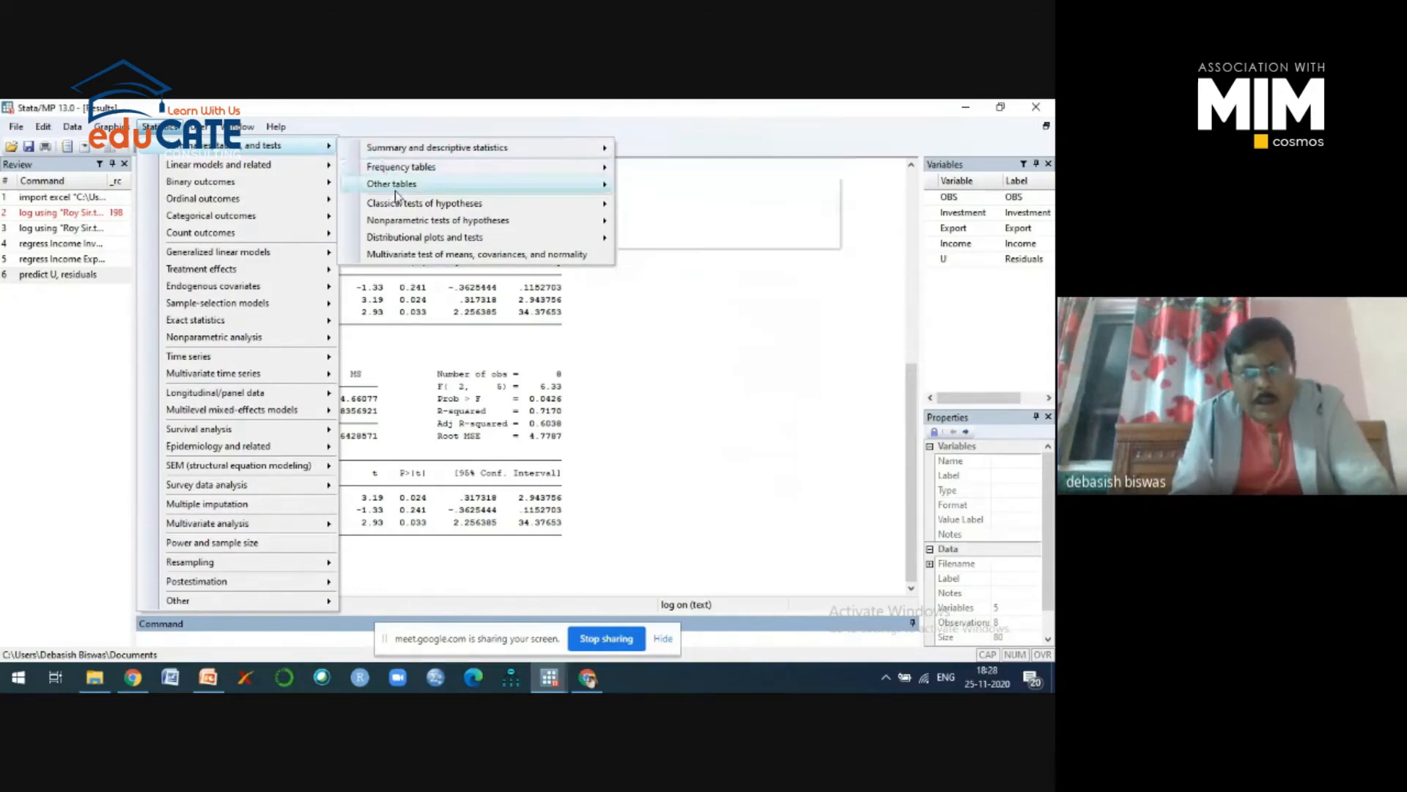
{"action": "mouse_move", "coordinate": [425, 238]}
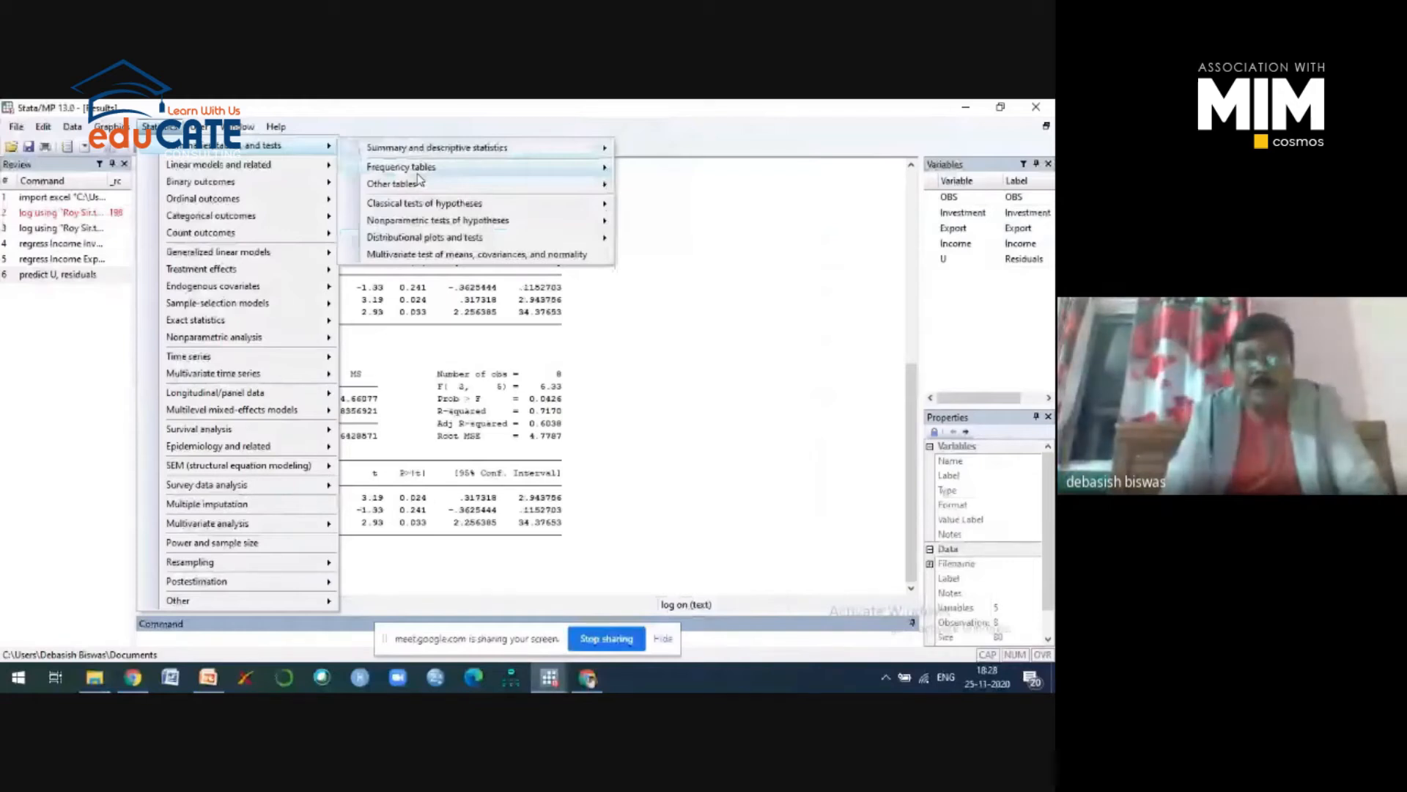
{"action": "mouse_move", "coordinate": [470, 240]}
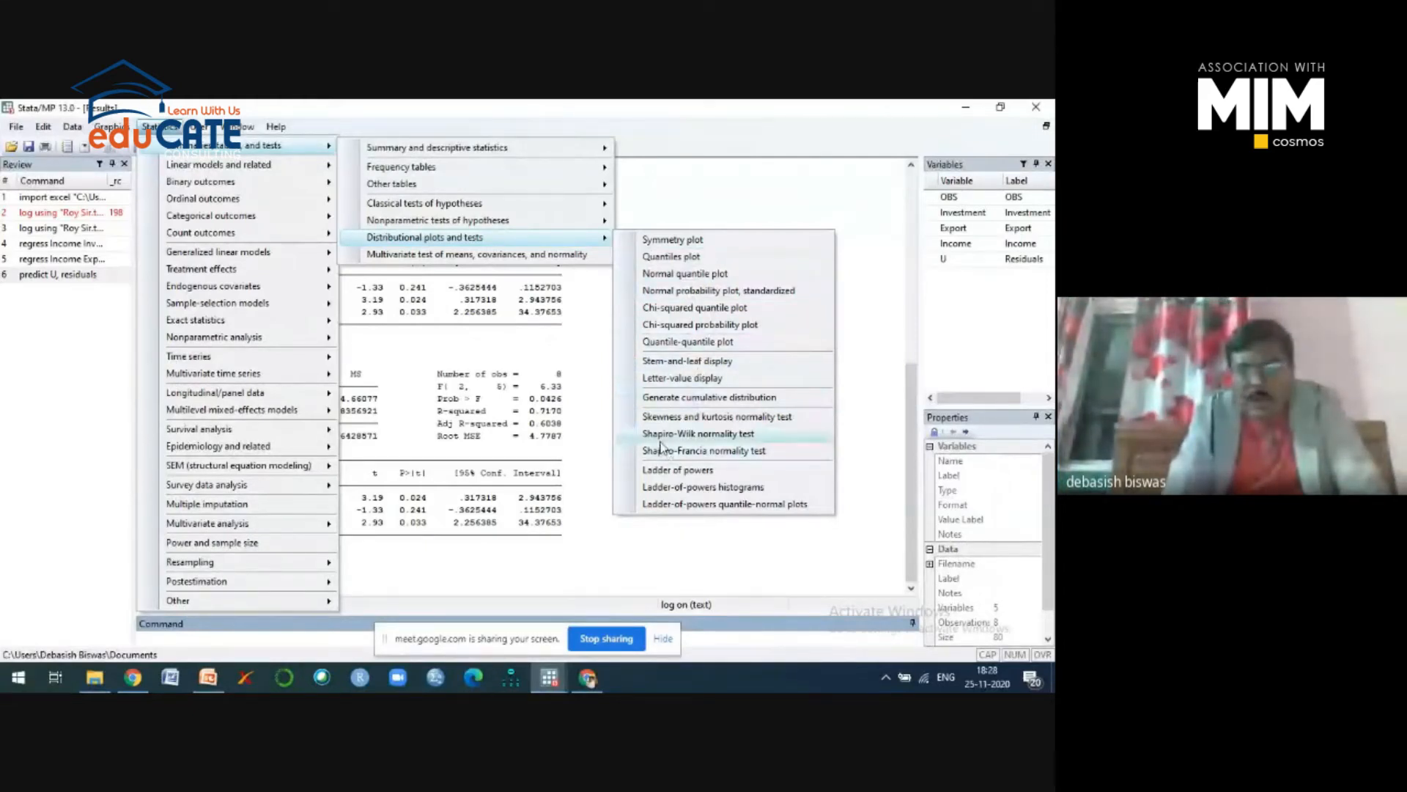
{"action": "left_click", "coordinate": [734, 435]}
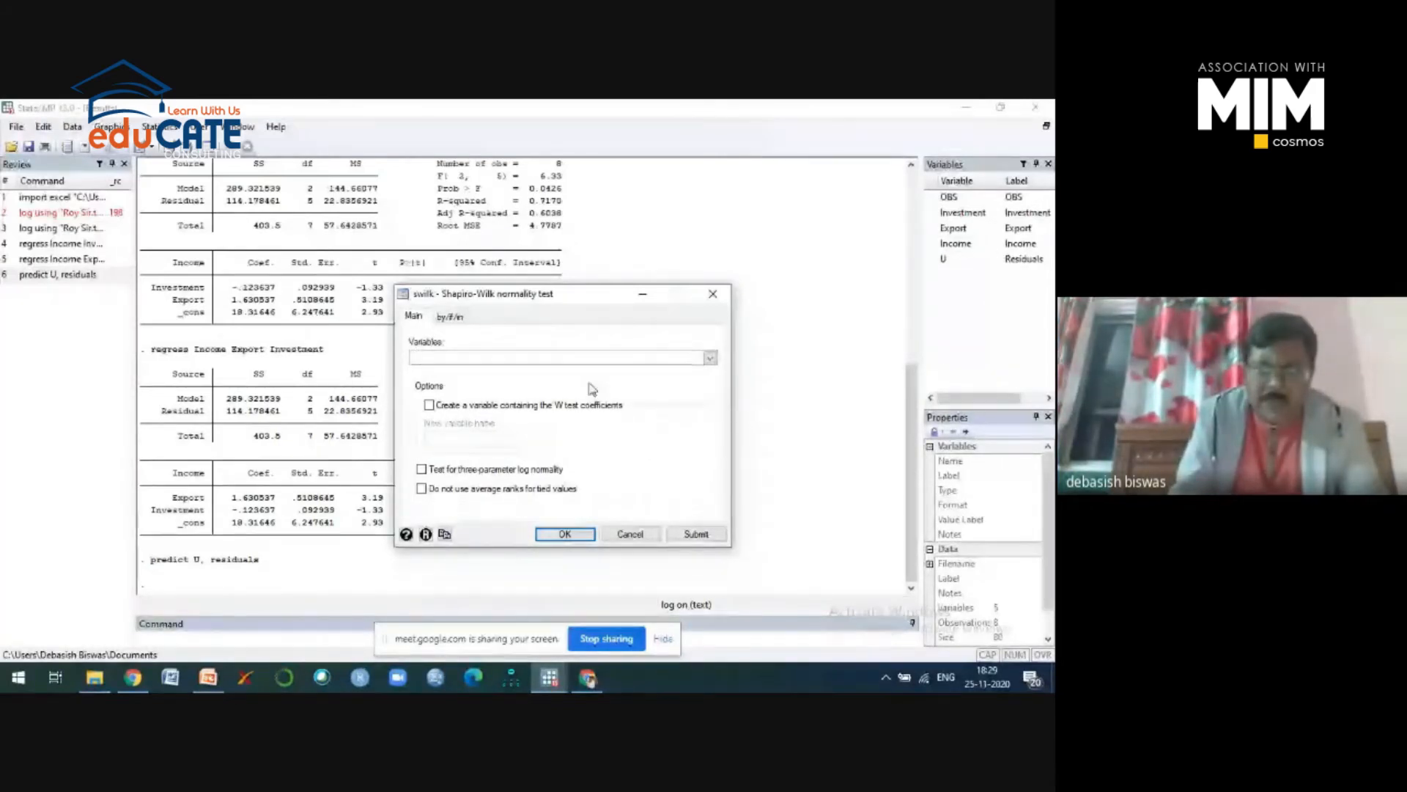
{"action": "left_click", "coordinate": [710, 358]}
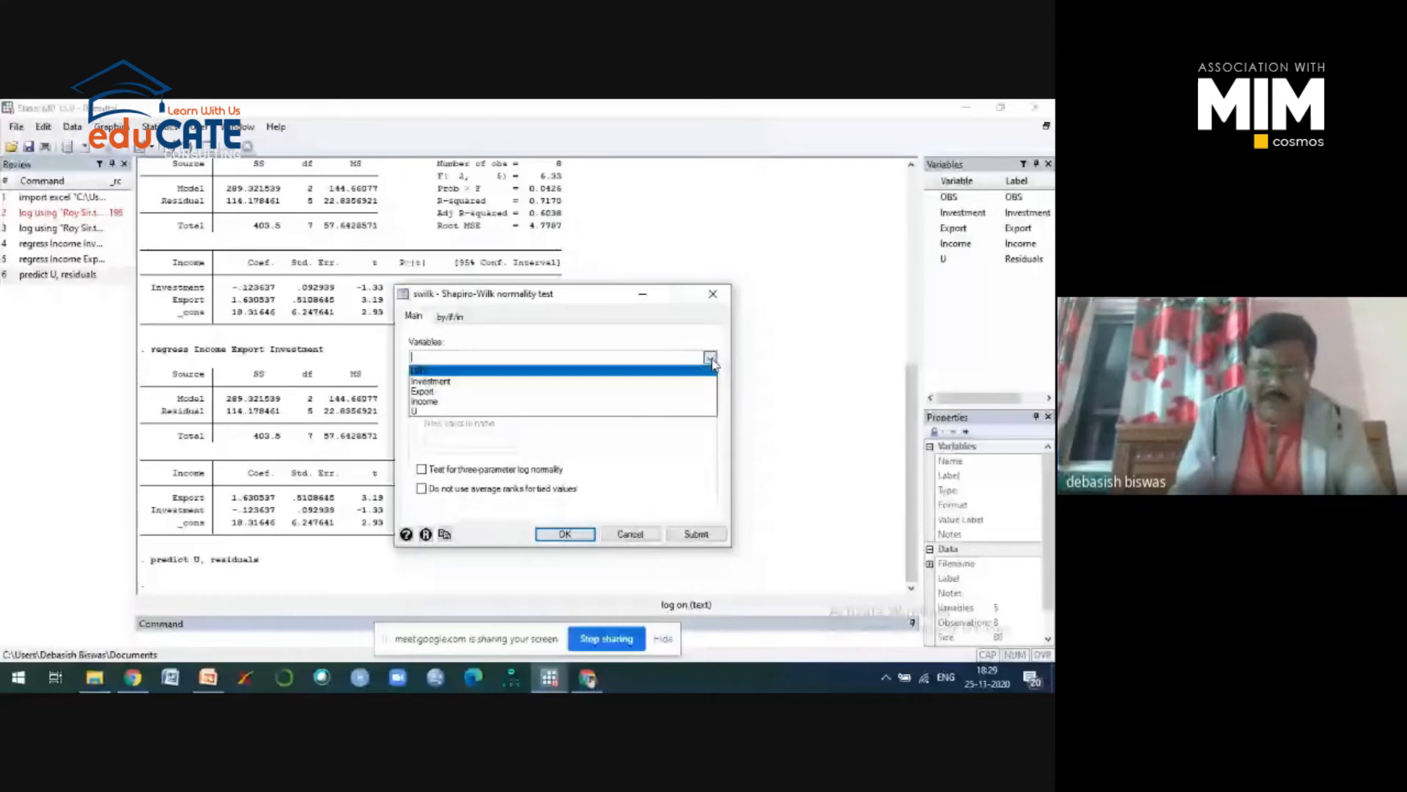
{"action": "left_click", "coordinate": [416, 412]}
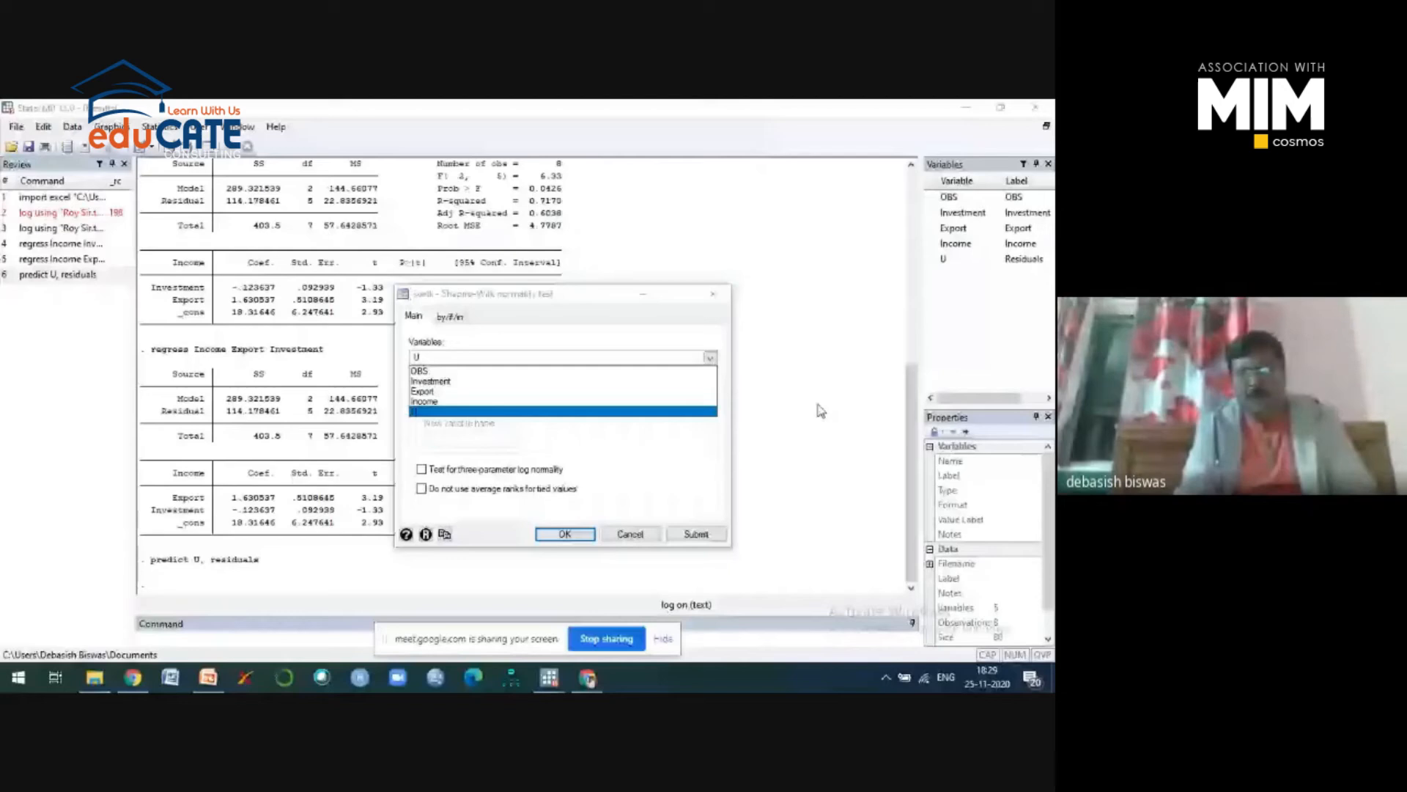
{"action": "left_click", "coordinate": [662, 523]}
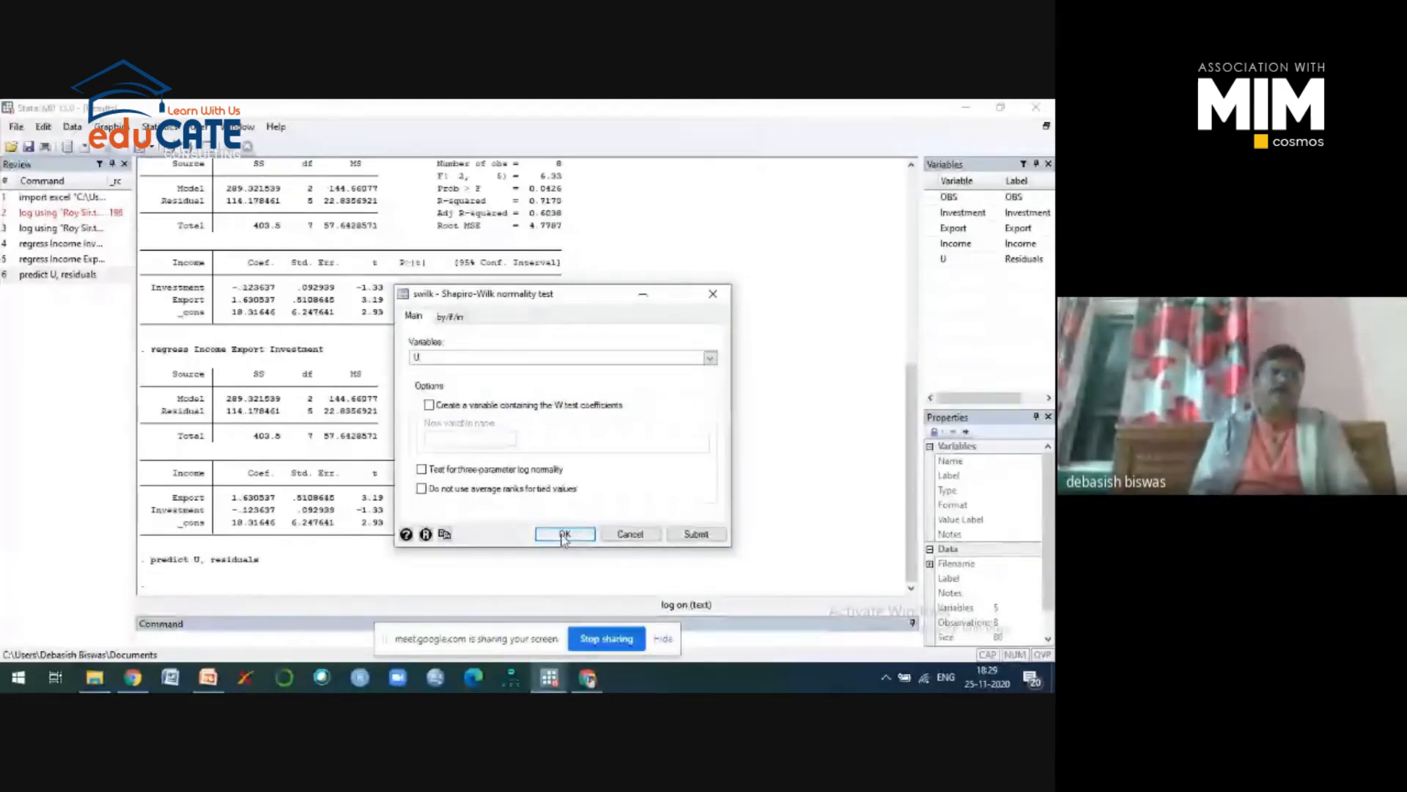
{"action": "left_click", "coordinate": [564, 535]}
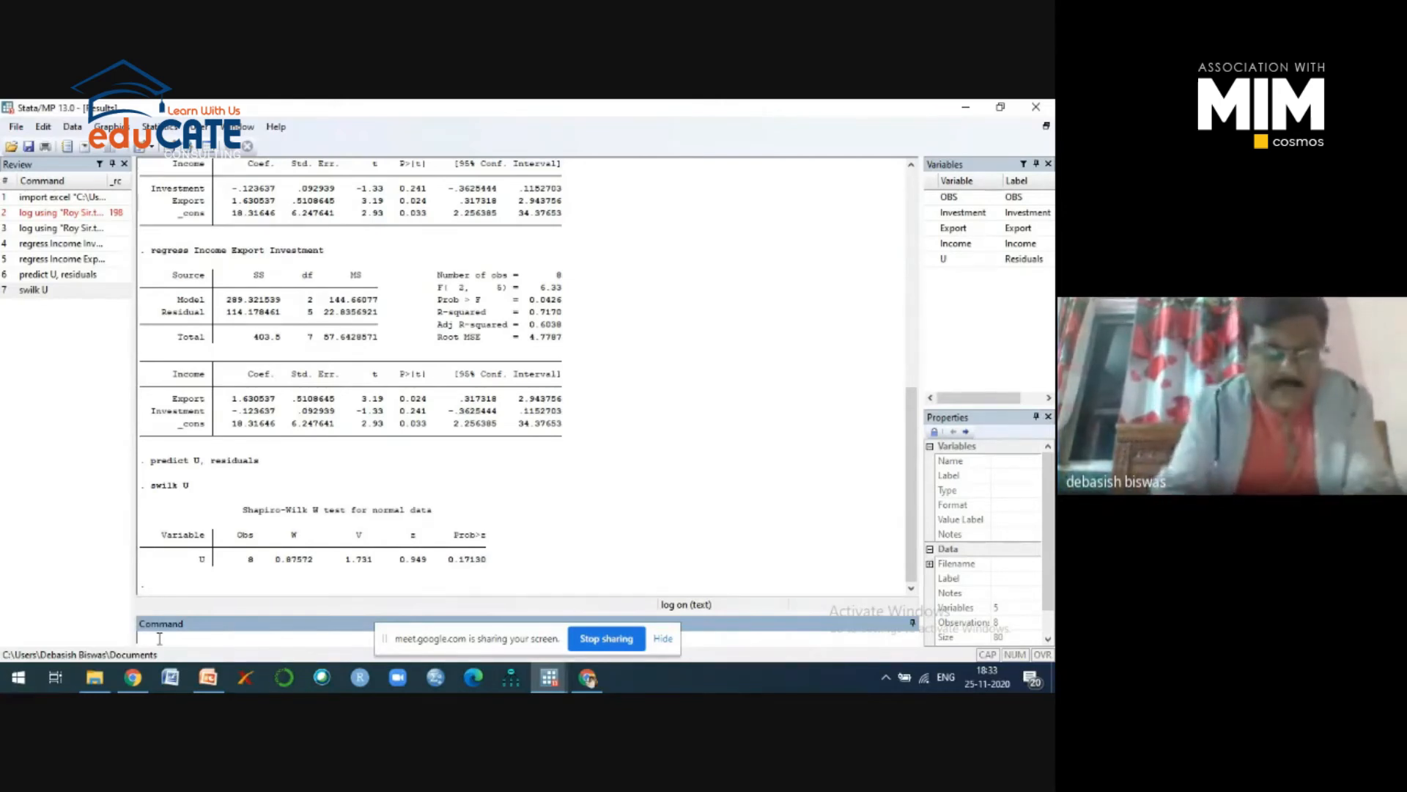
Run the command "swilk U" to repeat the Shapiro-Wilk normality test on the residuals.
{"action": "type", "text": "swilk"}
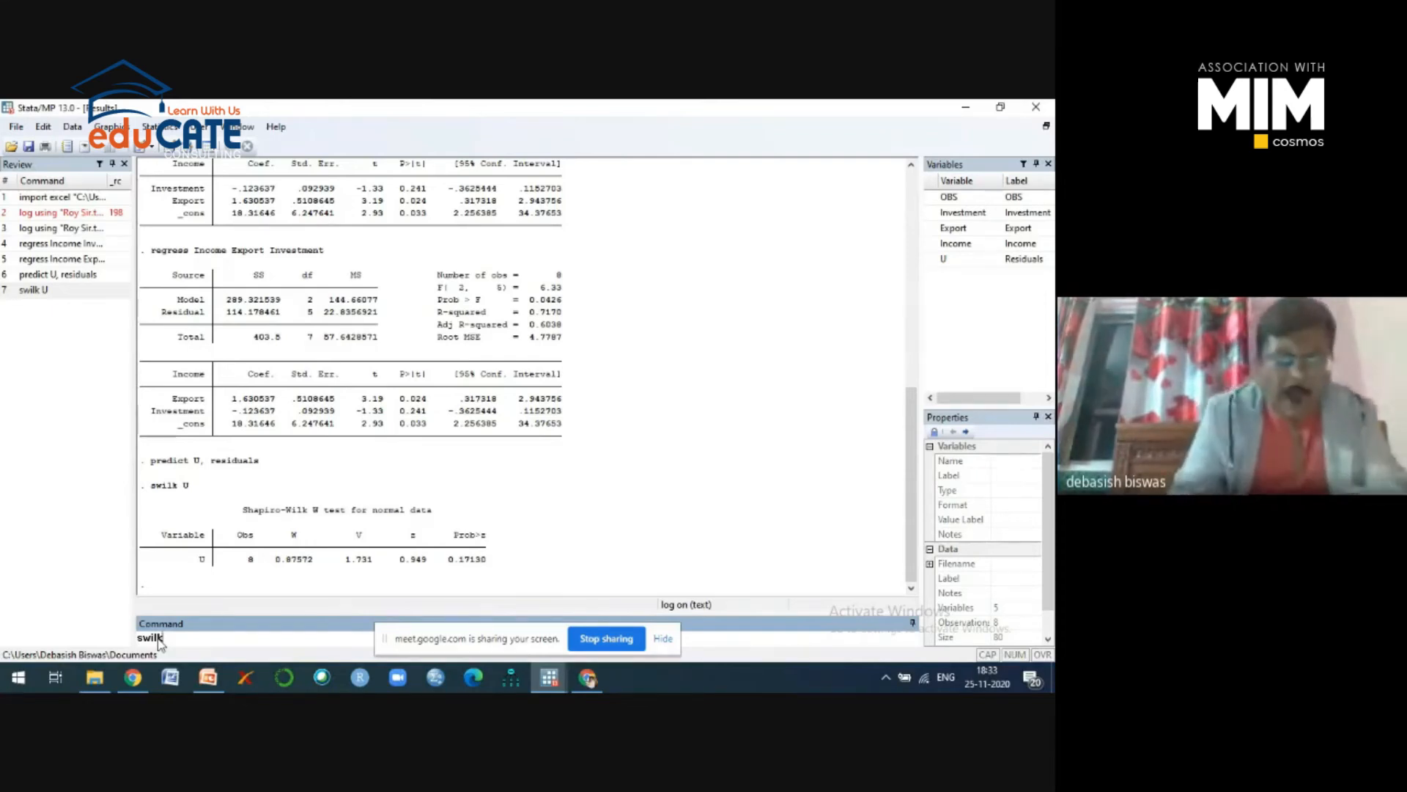
{"action": "type", "text": "U"}
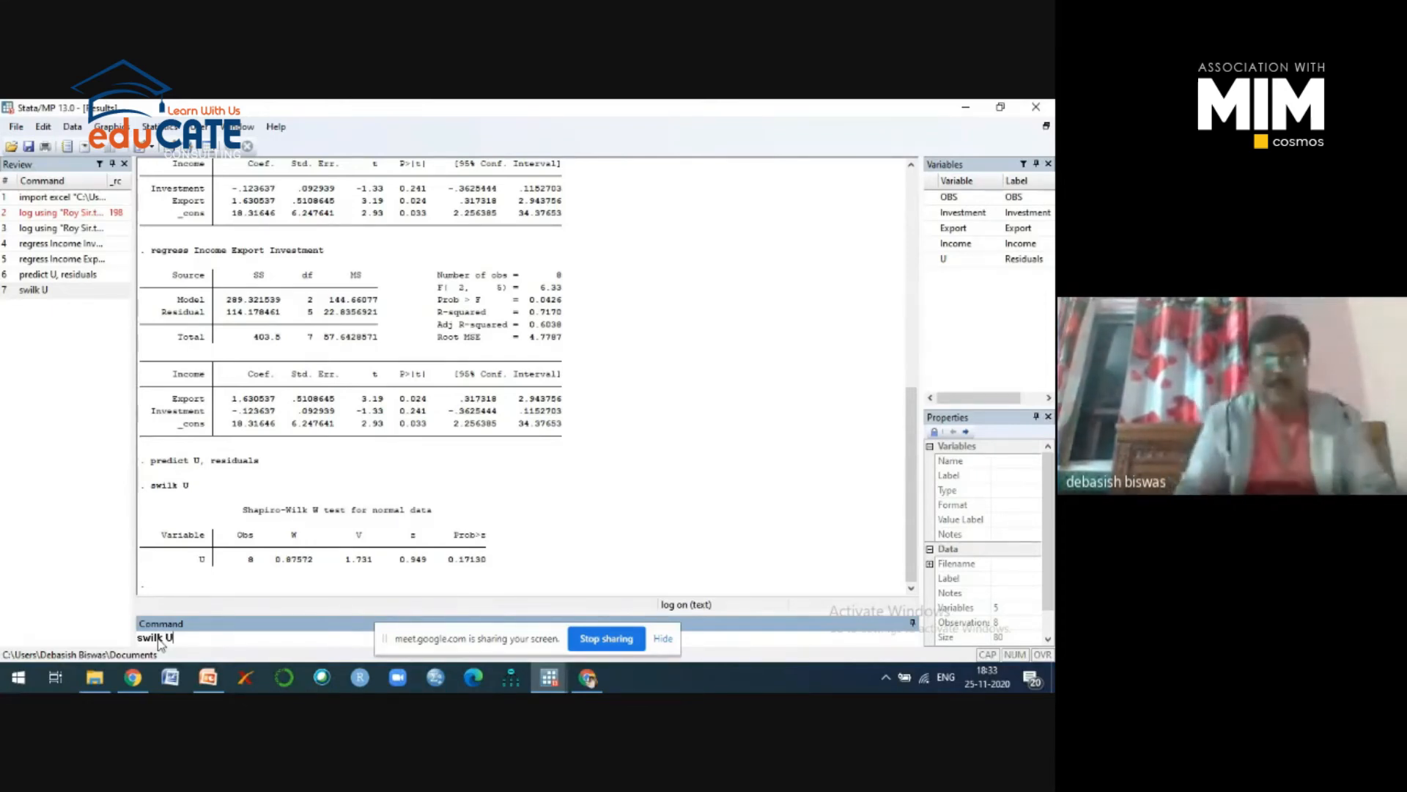
{"action": "key", "text": "Return"}
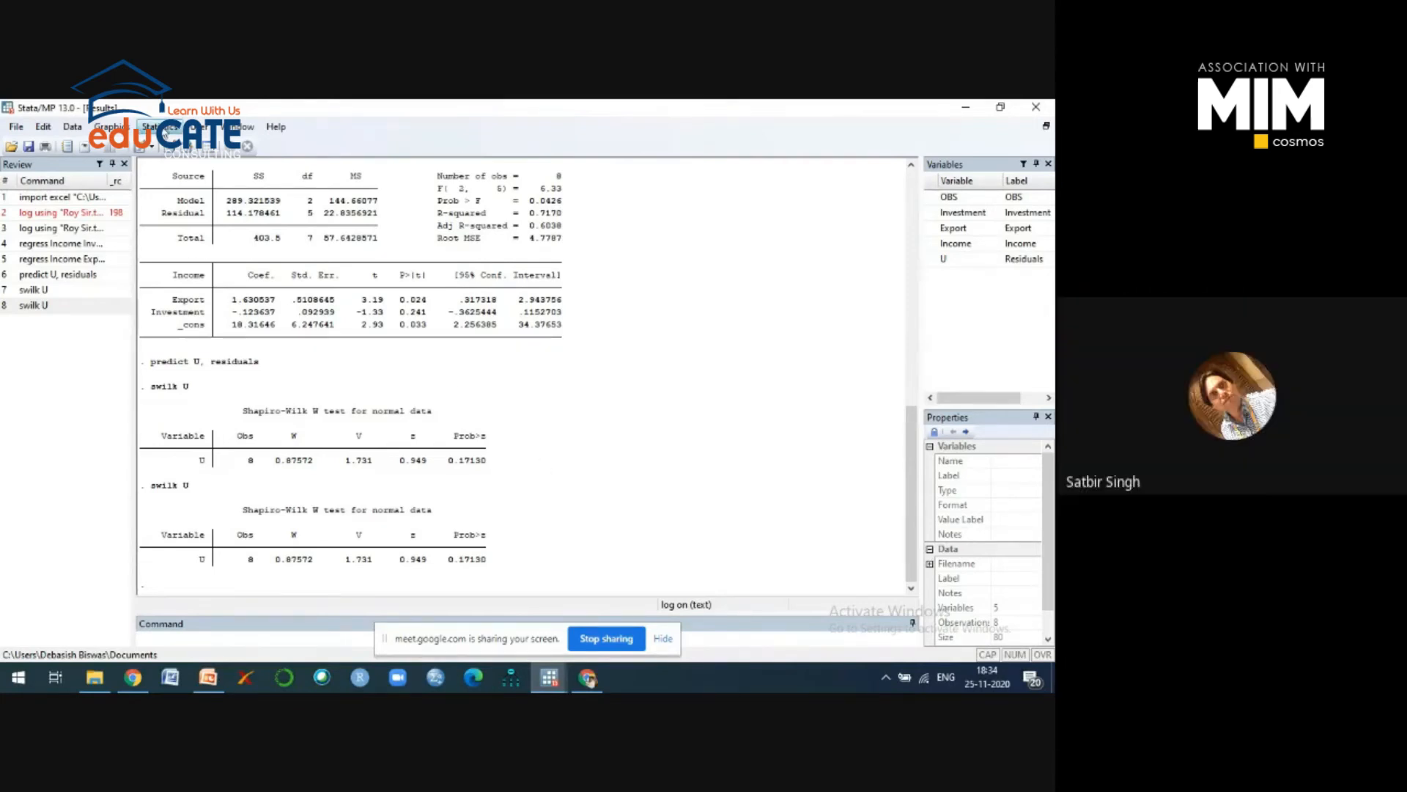
{"action": "left_click", "coordinate": [154, 126]}
{"action": "mouse_move", "coordinate": [189, 150]}
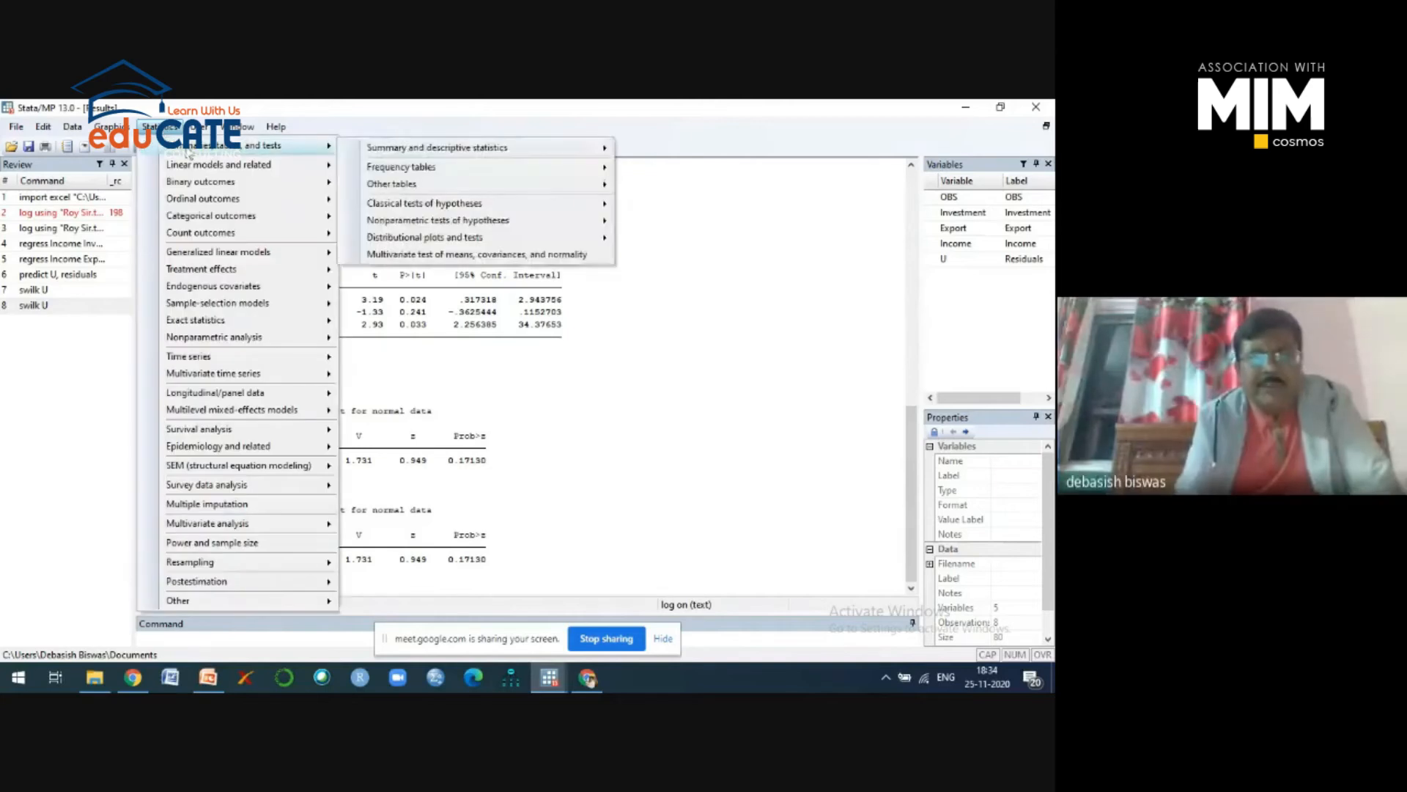
{"action": "left_click", "coordinate": [659, 407]}
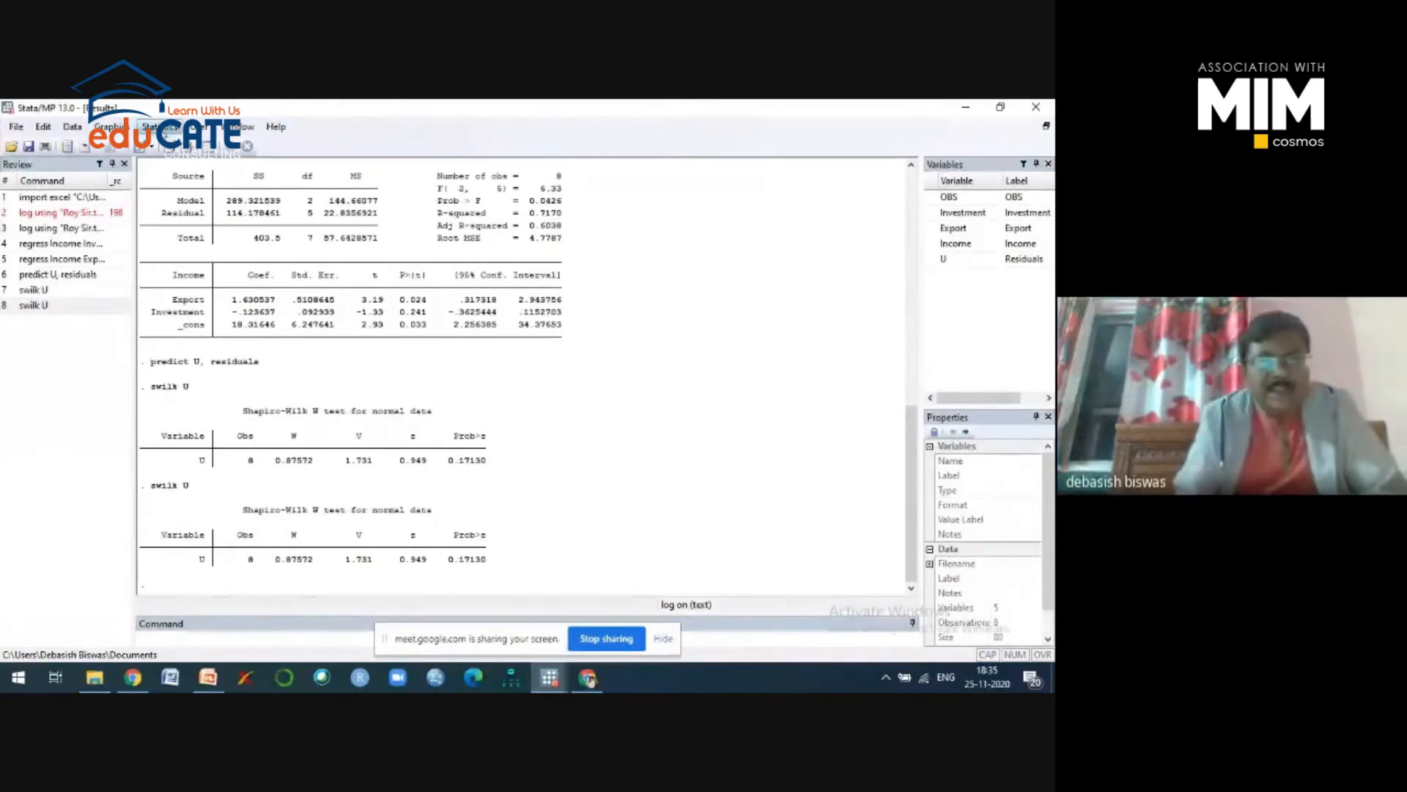
Use the Shapiro-Wilk normality test dialog to test variable U, leaving all its options off.
{"action": "left_click", "coordinate": [158, 126]}
{"action": "mouse_move", "coordinate": [264, 146]}
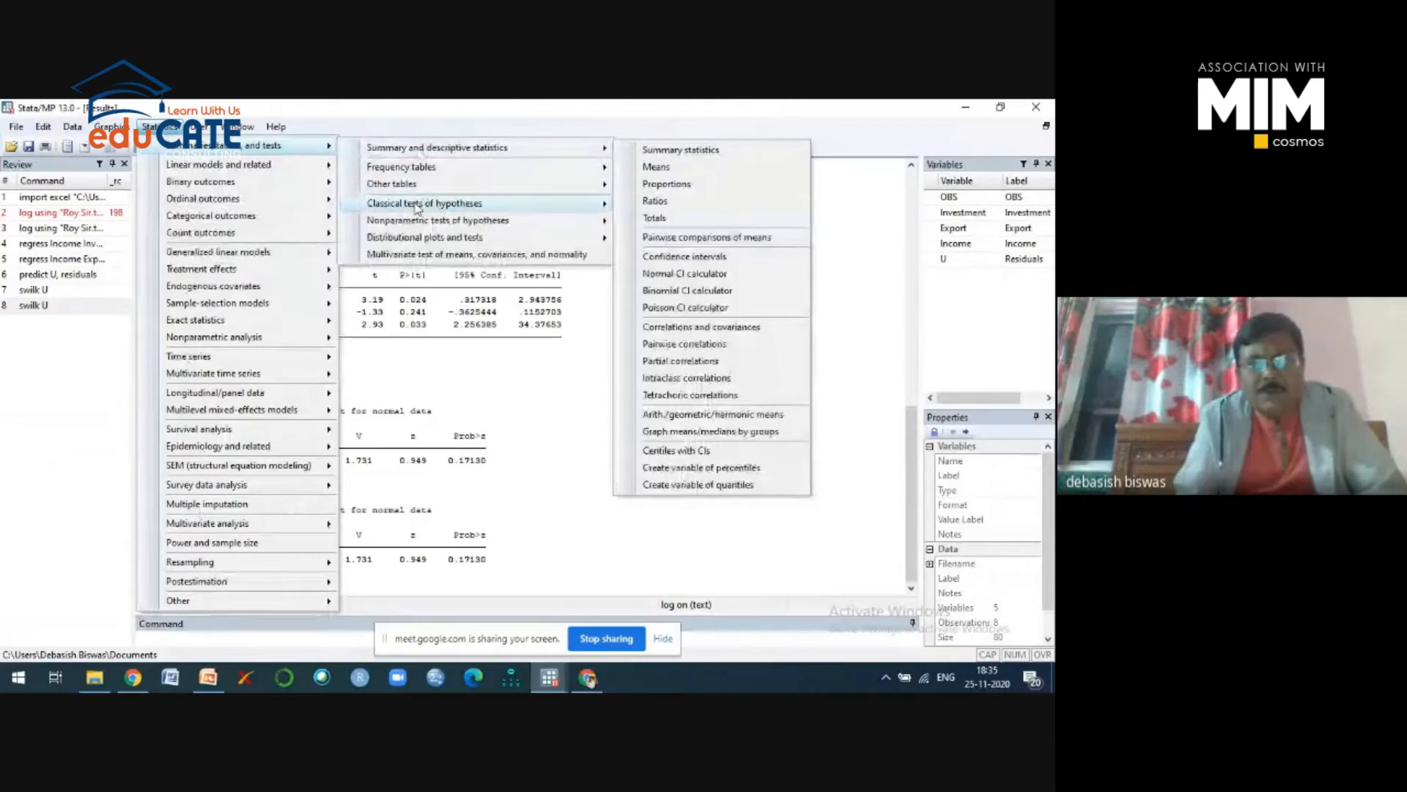
{"action": "mouse_move", "coordinate": [429, 242]}
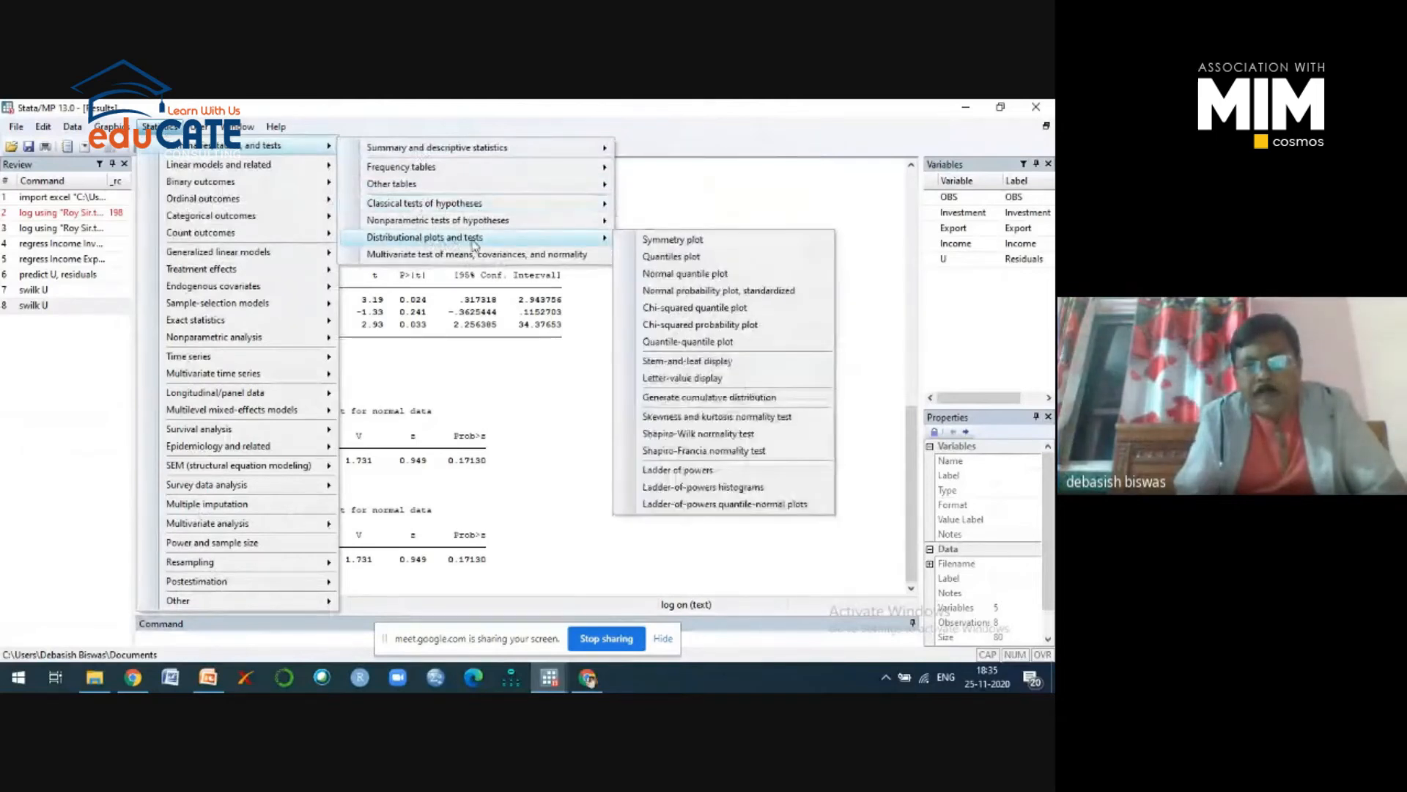
{"action": "left_click", "coordinate": [713, 435]}
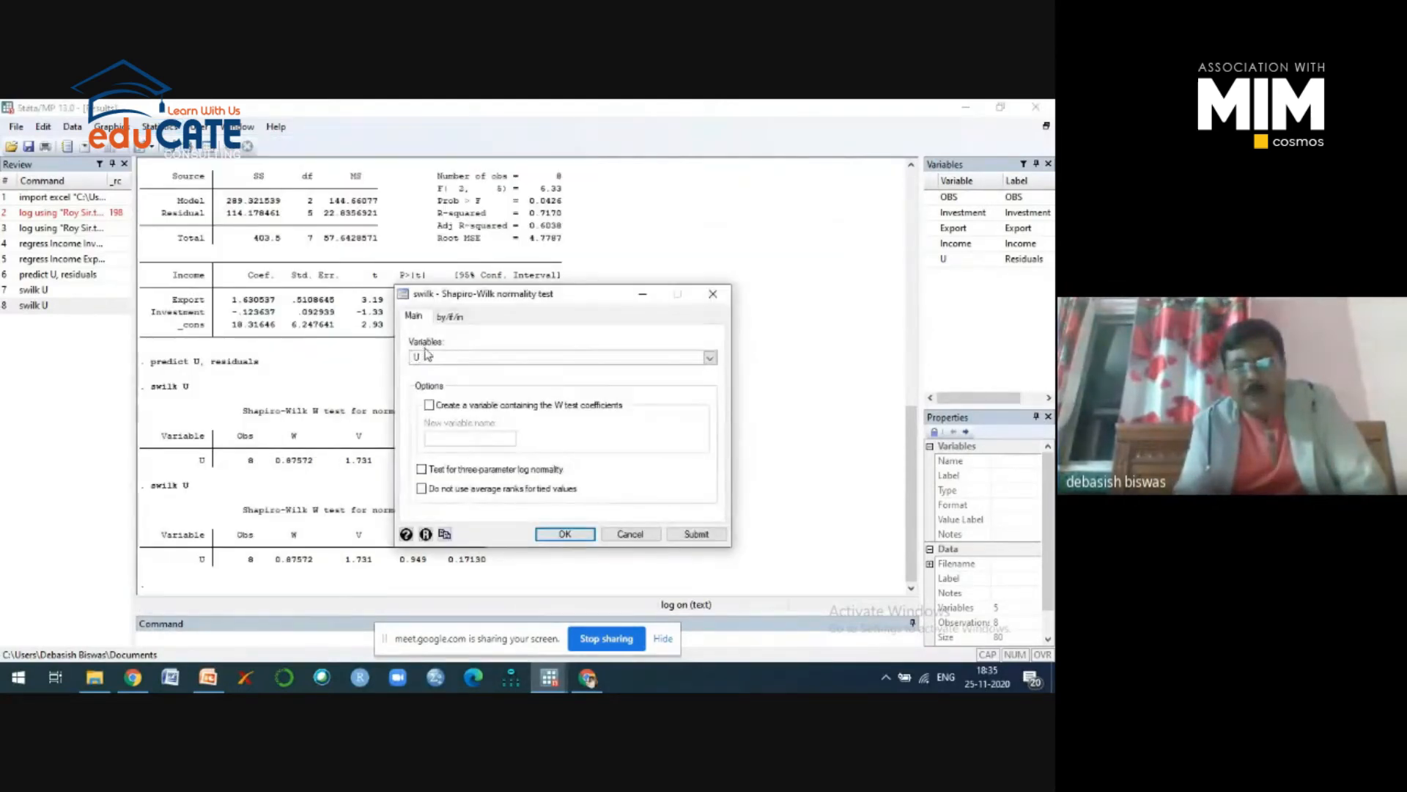
{"action": "left_click", "coordinate": [566, 534]}
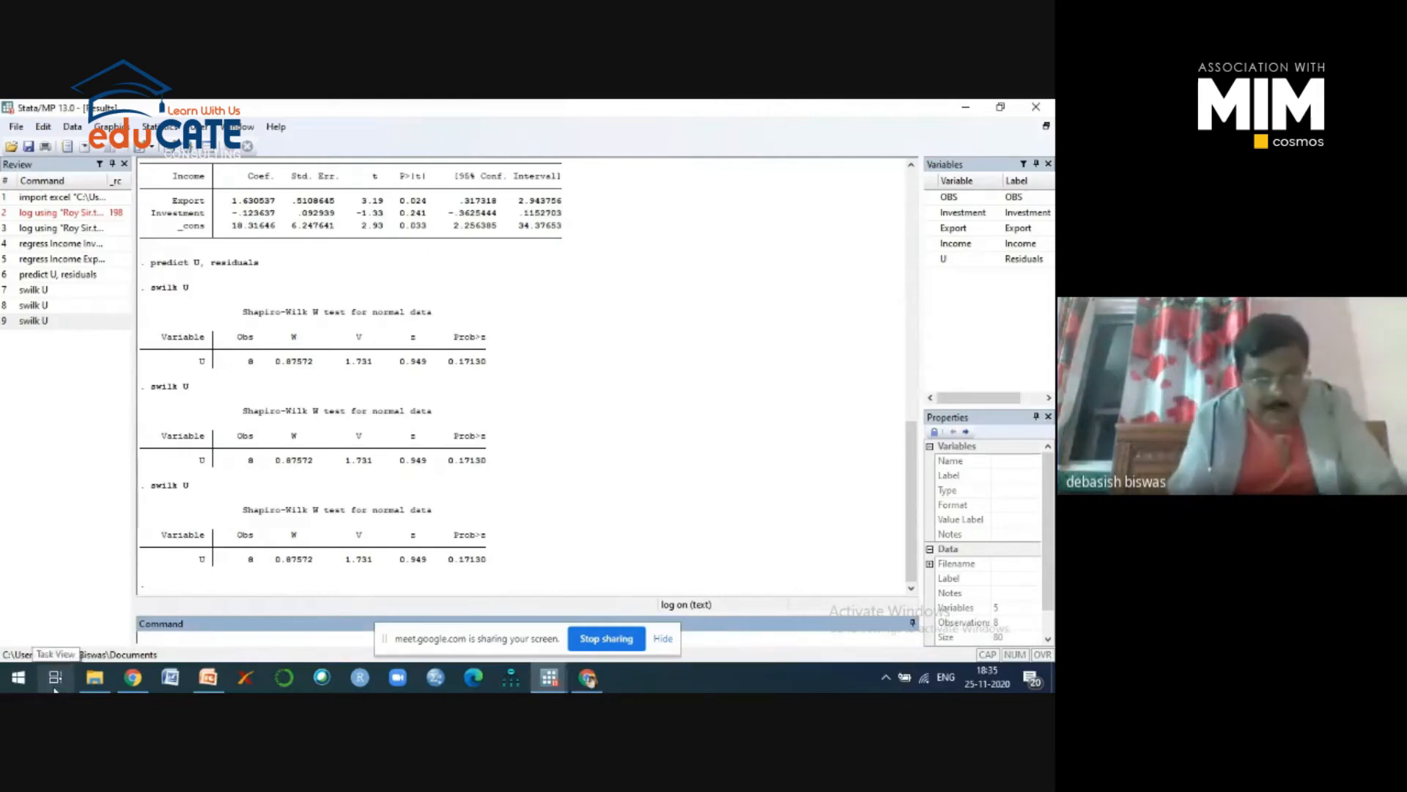
Switch to the Notes 3 presentation in PowerPoint and review the heteroscedasticity point on the Features of Good Regression Model slide.
{"action": "left_click", "coordinate": [212, 681]}
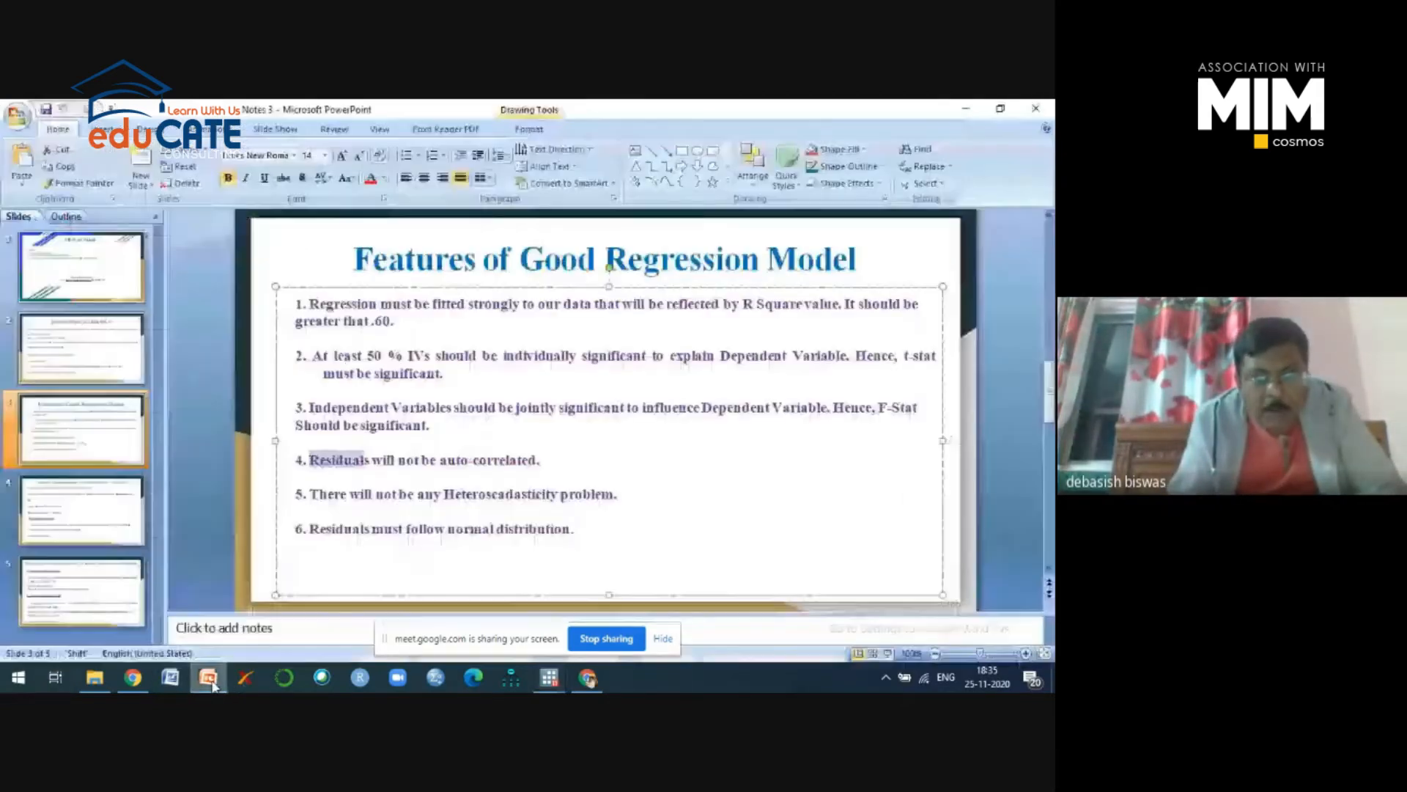
{"action": "left_click", "coordinate": [601, 458]}
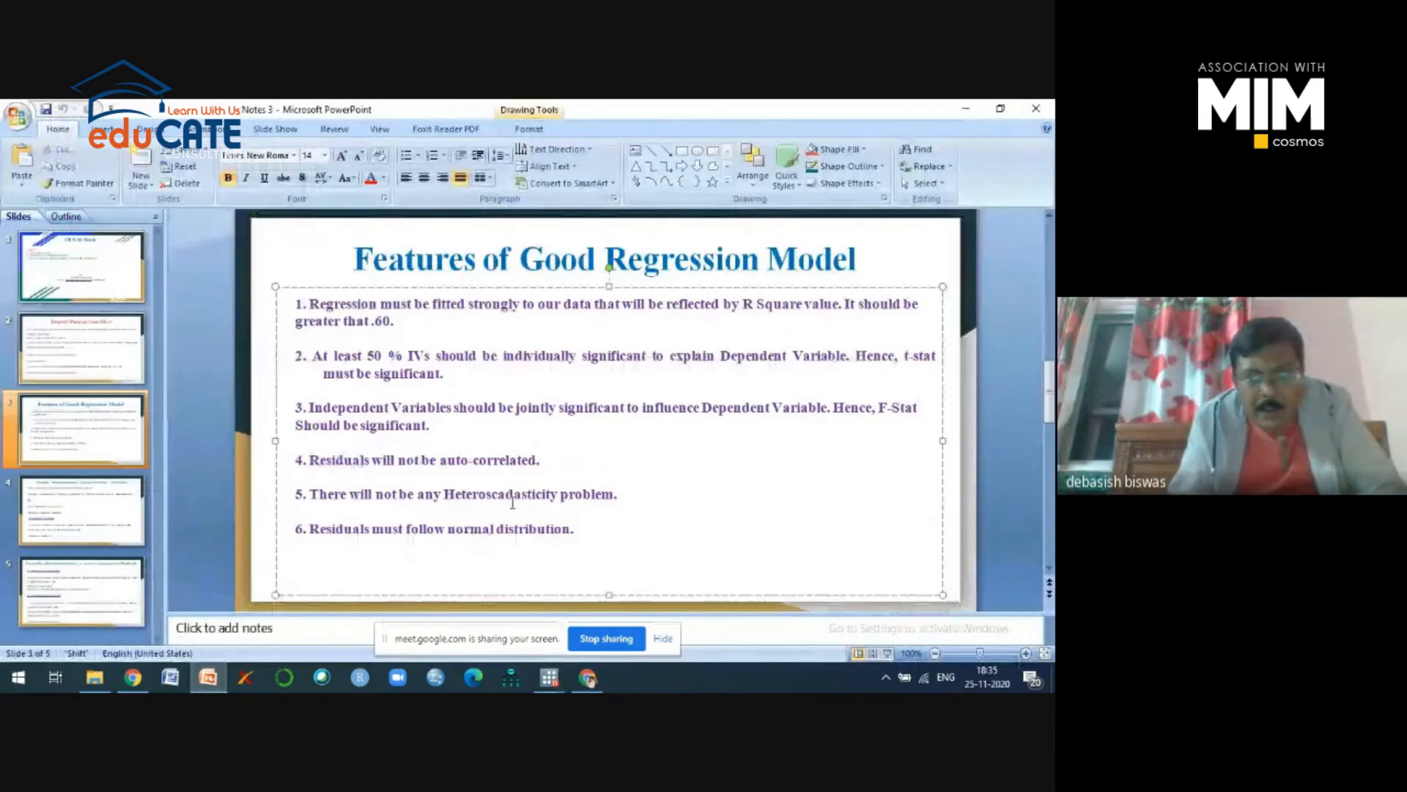
{"action": "left_click_drag", "start_coordinate": [469, 495], "coordinate": [596, 497]}
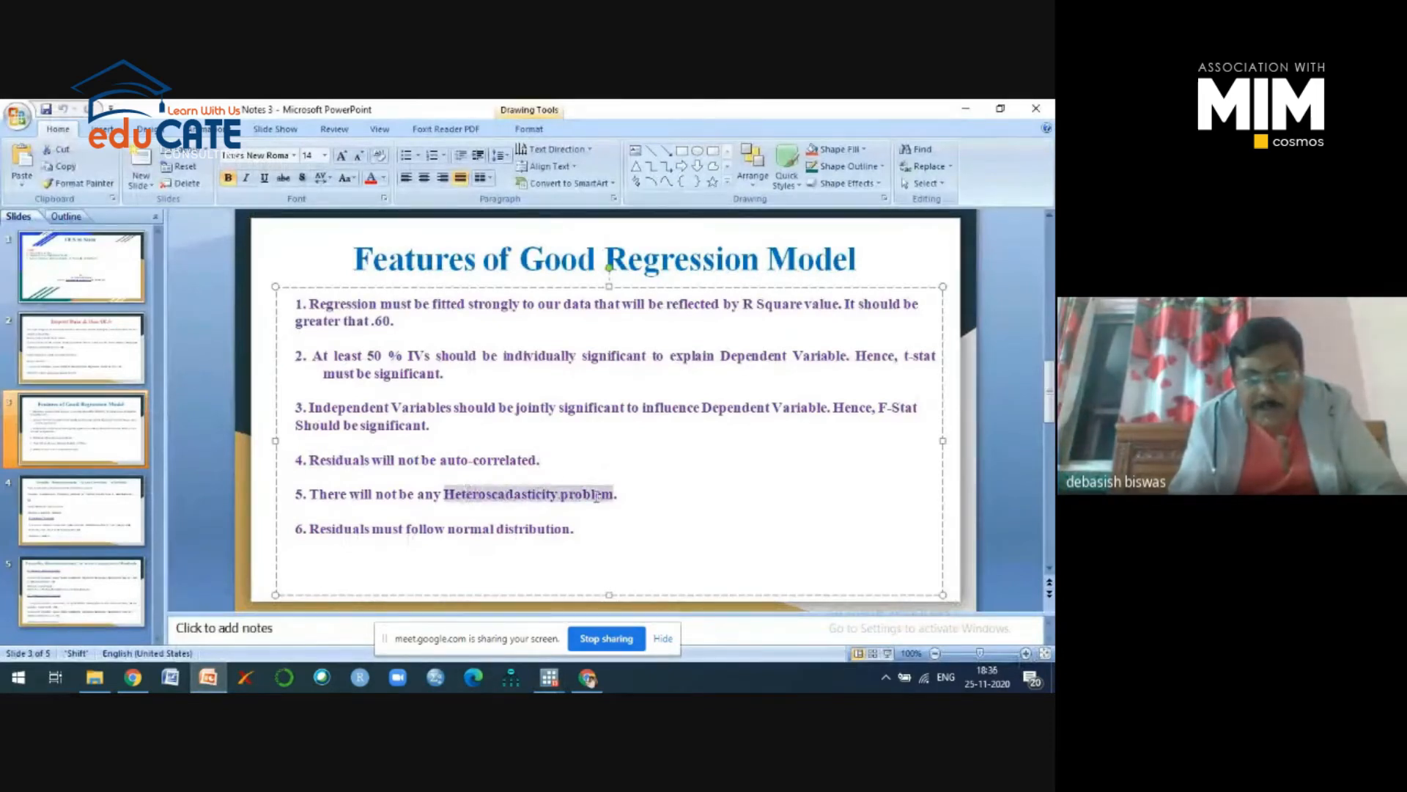
{"action": "left_click", "coordinate": [617, 506]}
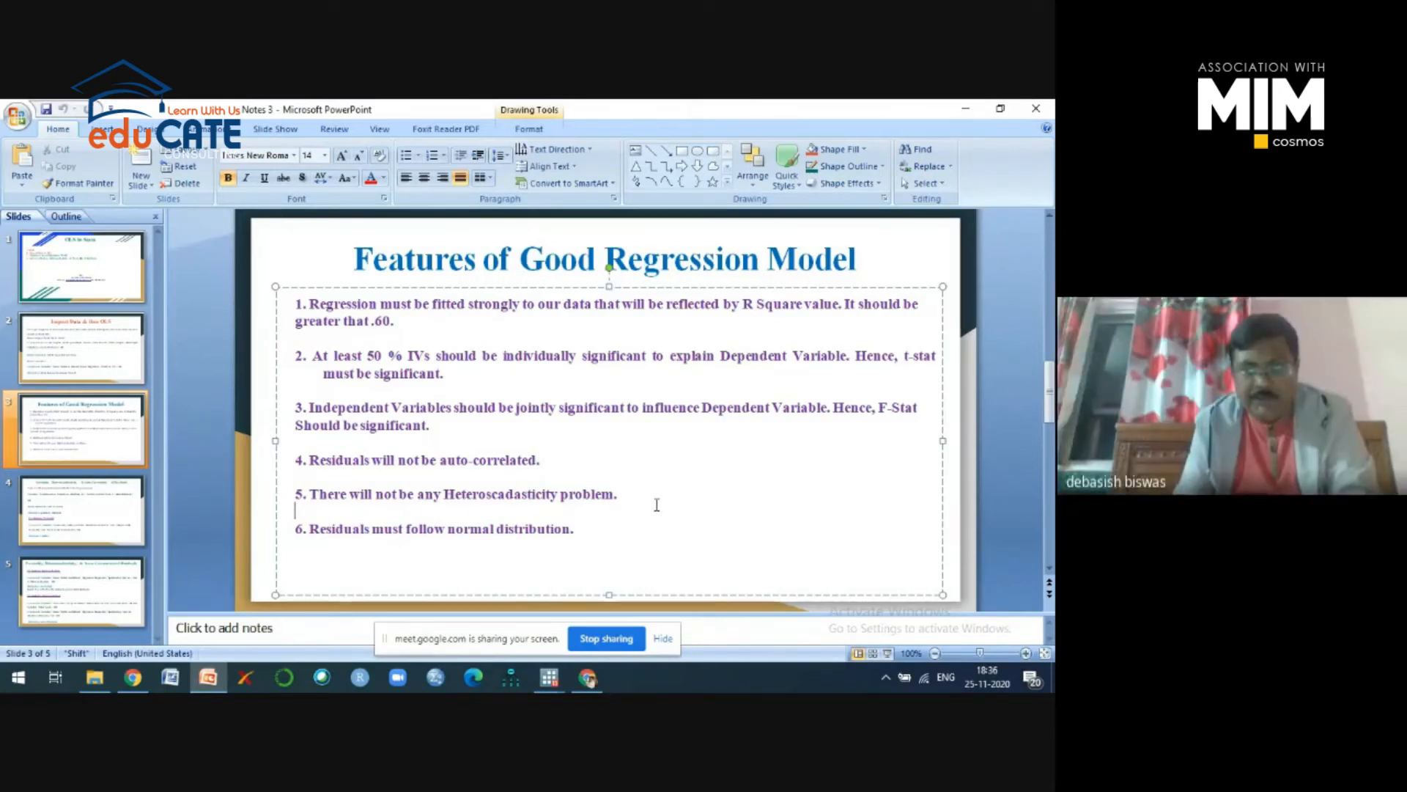
{"action": "left_click", "coordinate": [629, 494]}
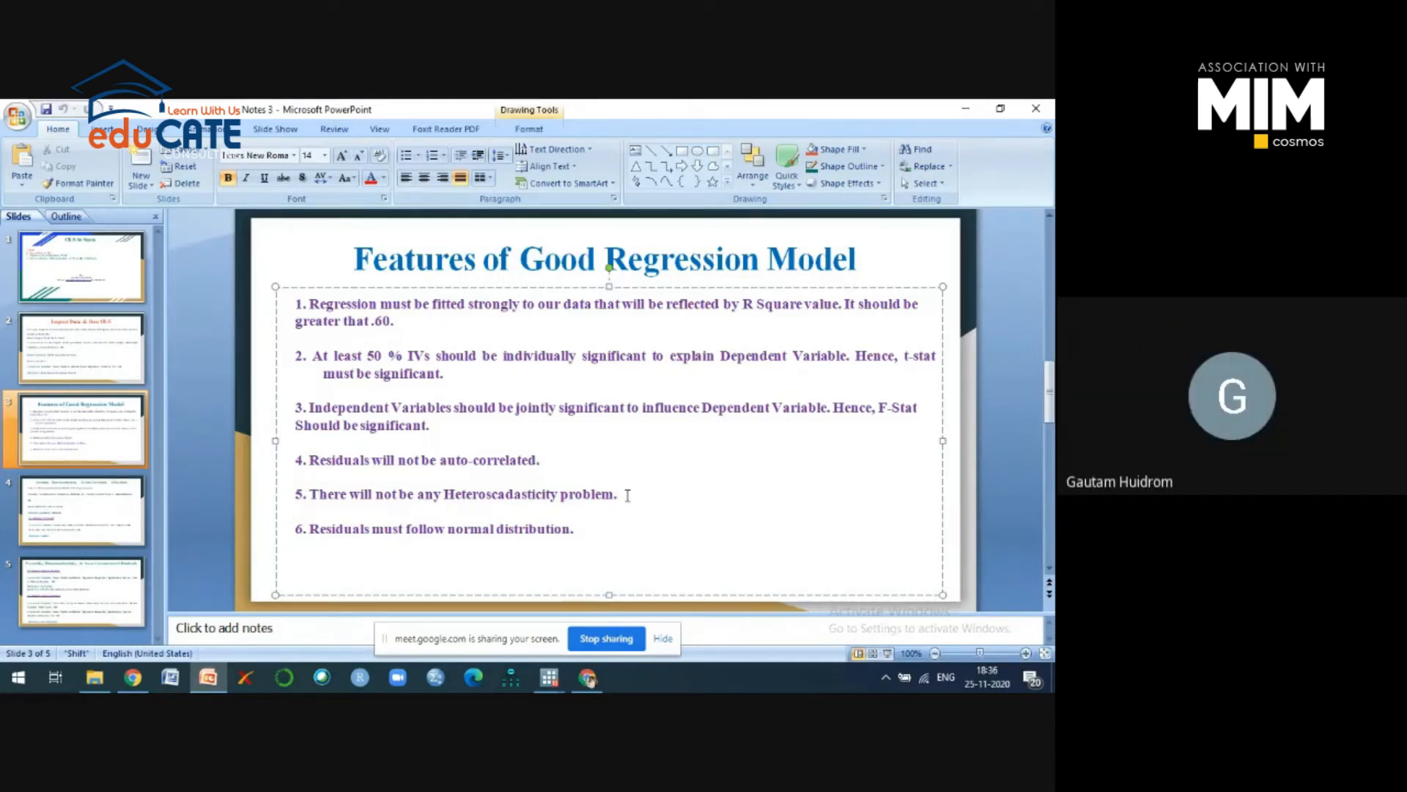
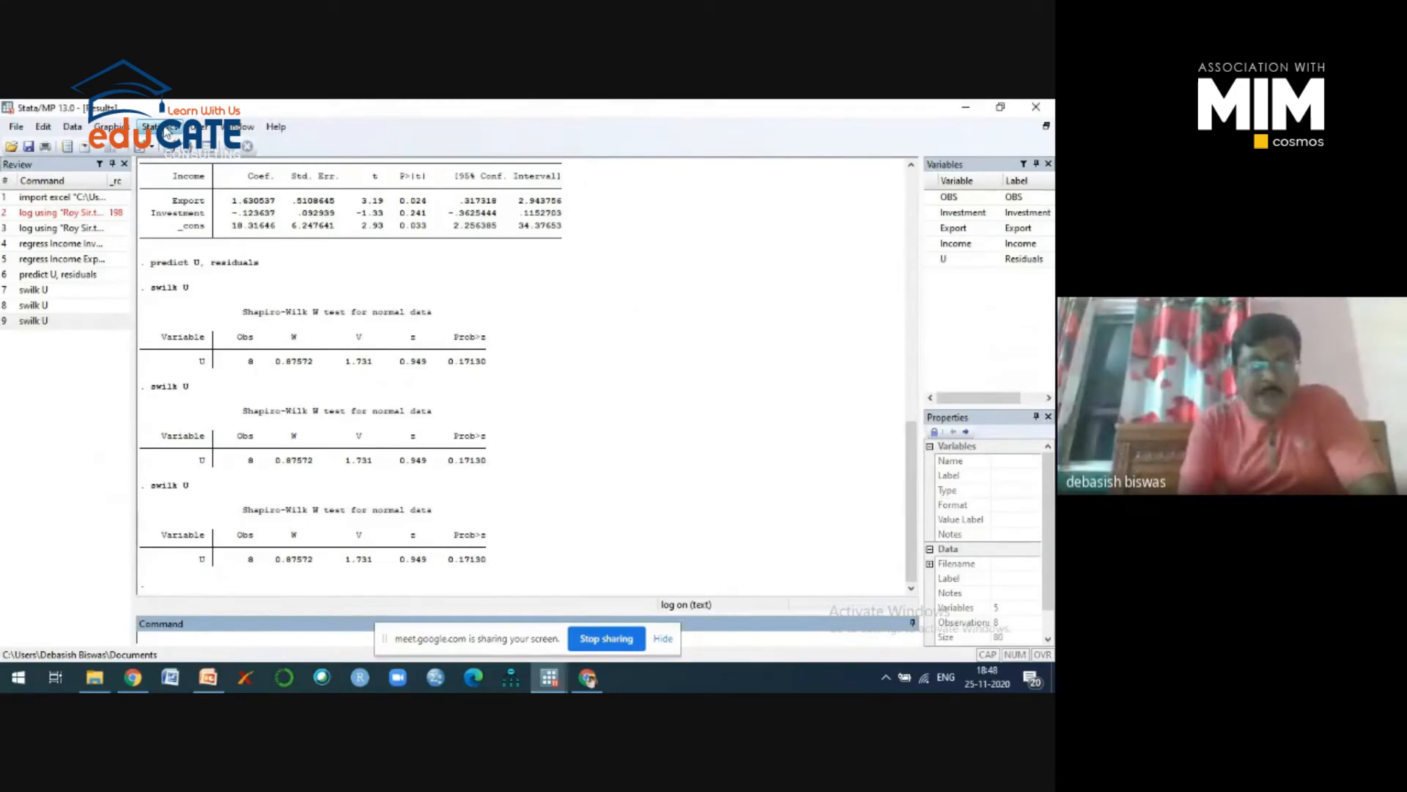
Run the Breusch-Pagan/Cook-Weisberg heteroskedasticity test in Stata from the regression specification tests, using the regression's fitted values.
{"action": "left_click", "coordinate": [154, 127]}
{"action": "mouse_move", "coordinate": [203, 167]}
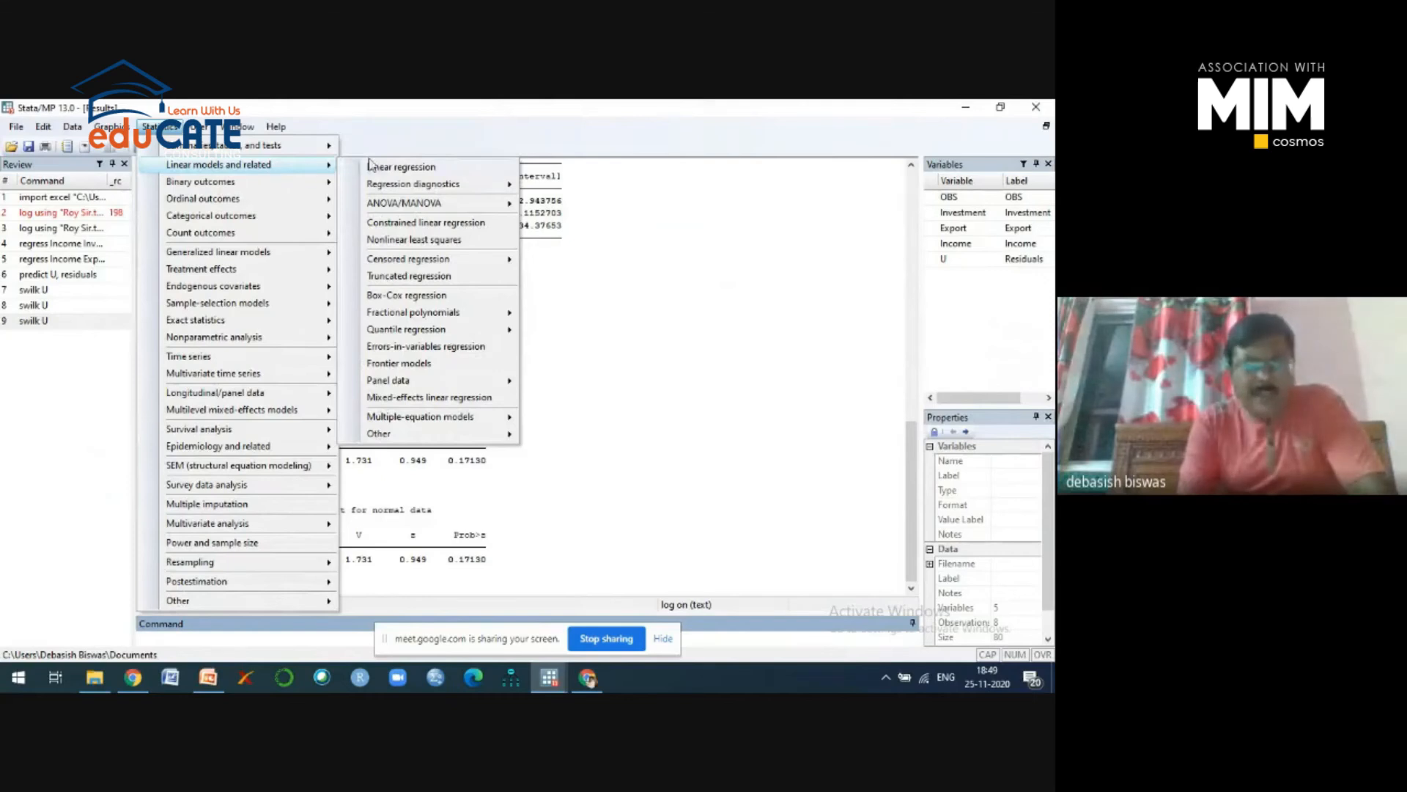
{"action": "mouse_move", "coordinate": [412, 192]}
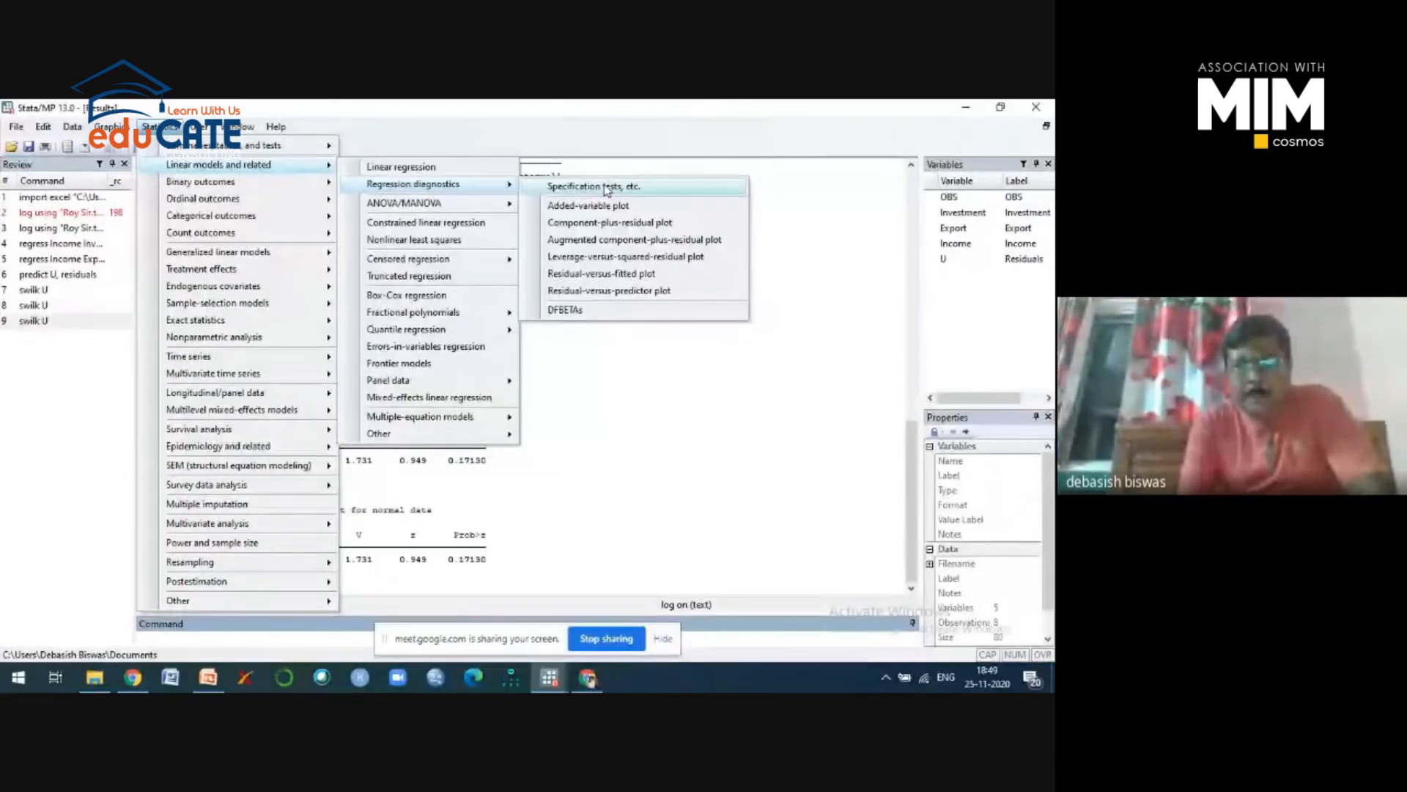
{"action": "left_click", "coordinate": [607, 188]}
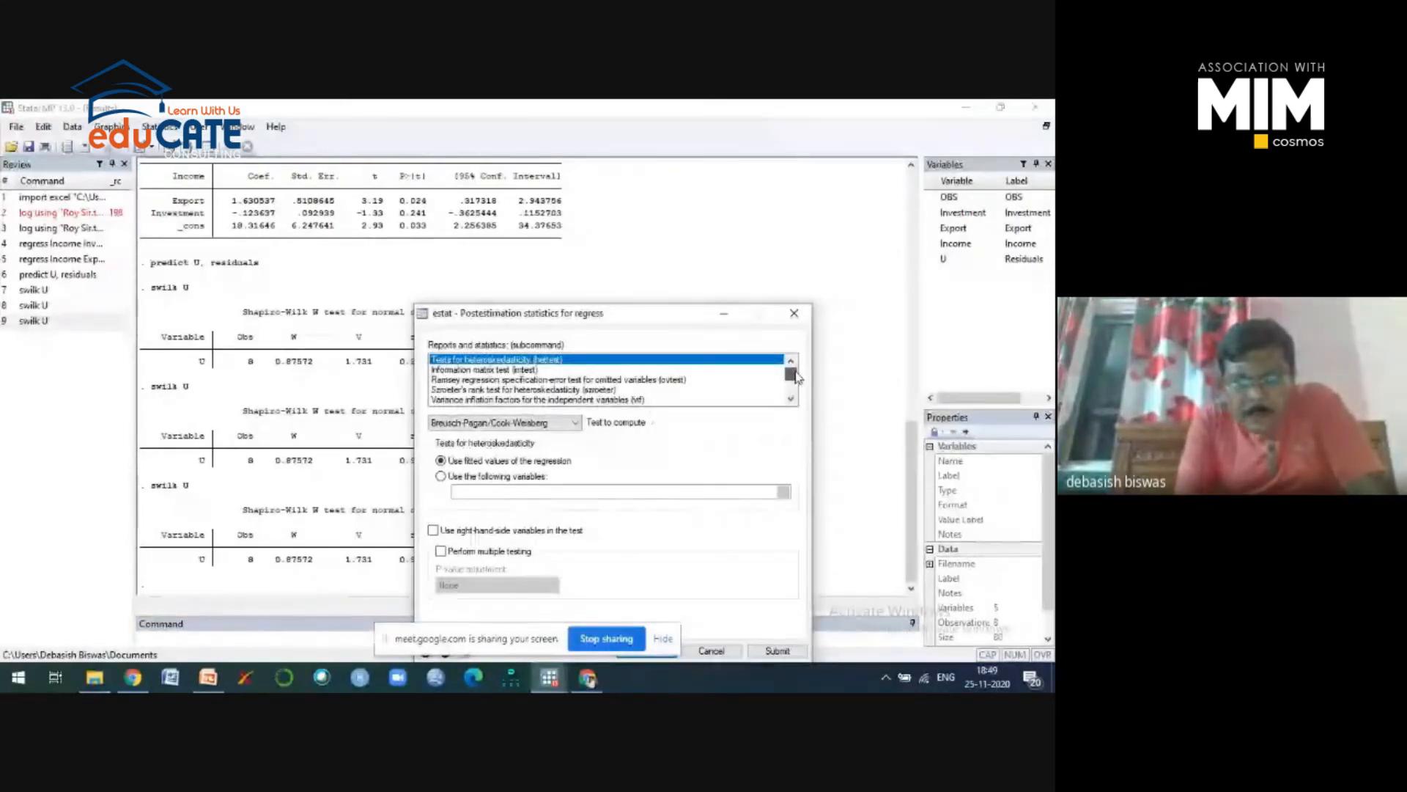
{"action": "scroll", "coordinate": [796, 375], "scroll_direction": "down", "scroll_amount": 2}
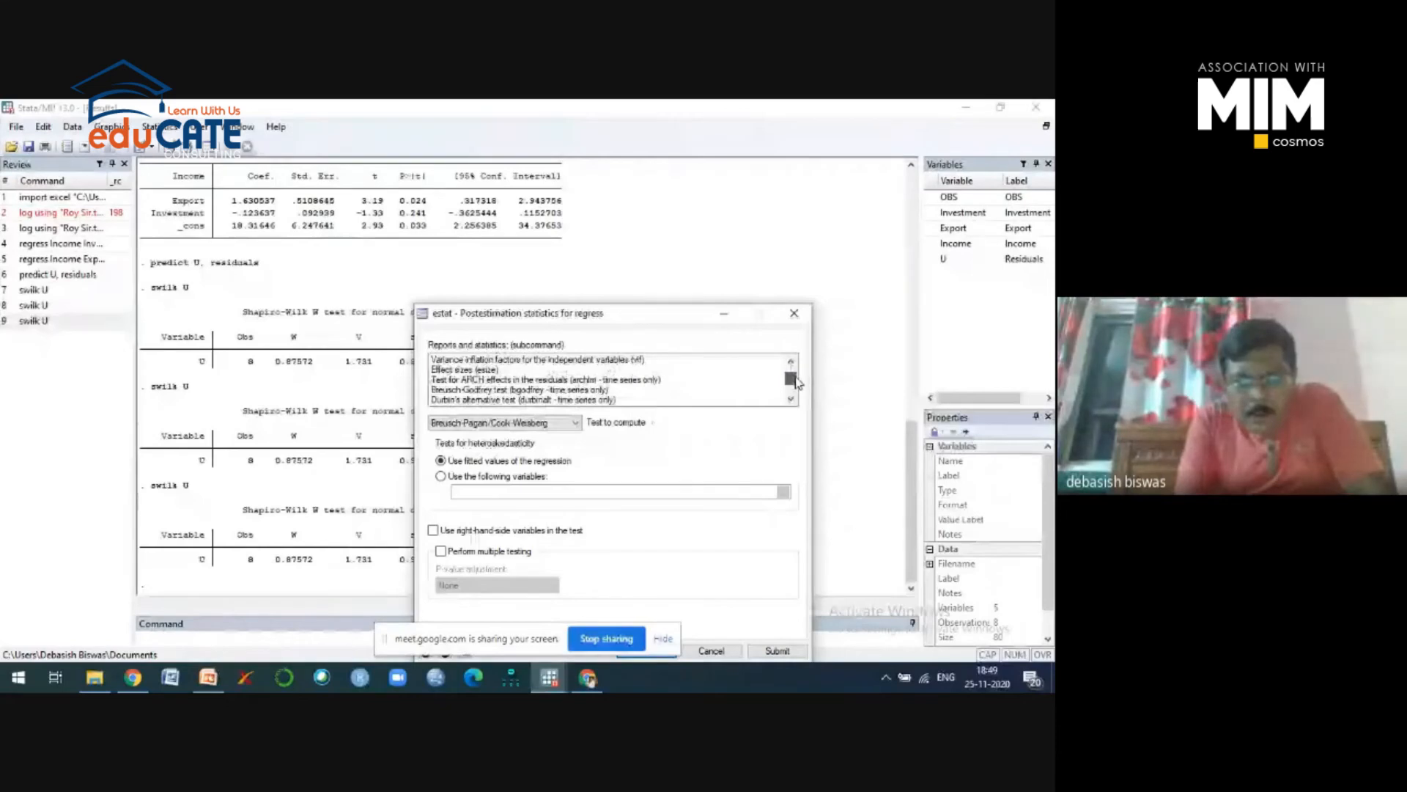
{"action": "left_click_drag", "start_coordinate": [796, 377], "coordinate": [797, 383]}
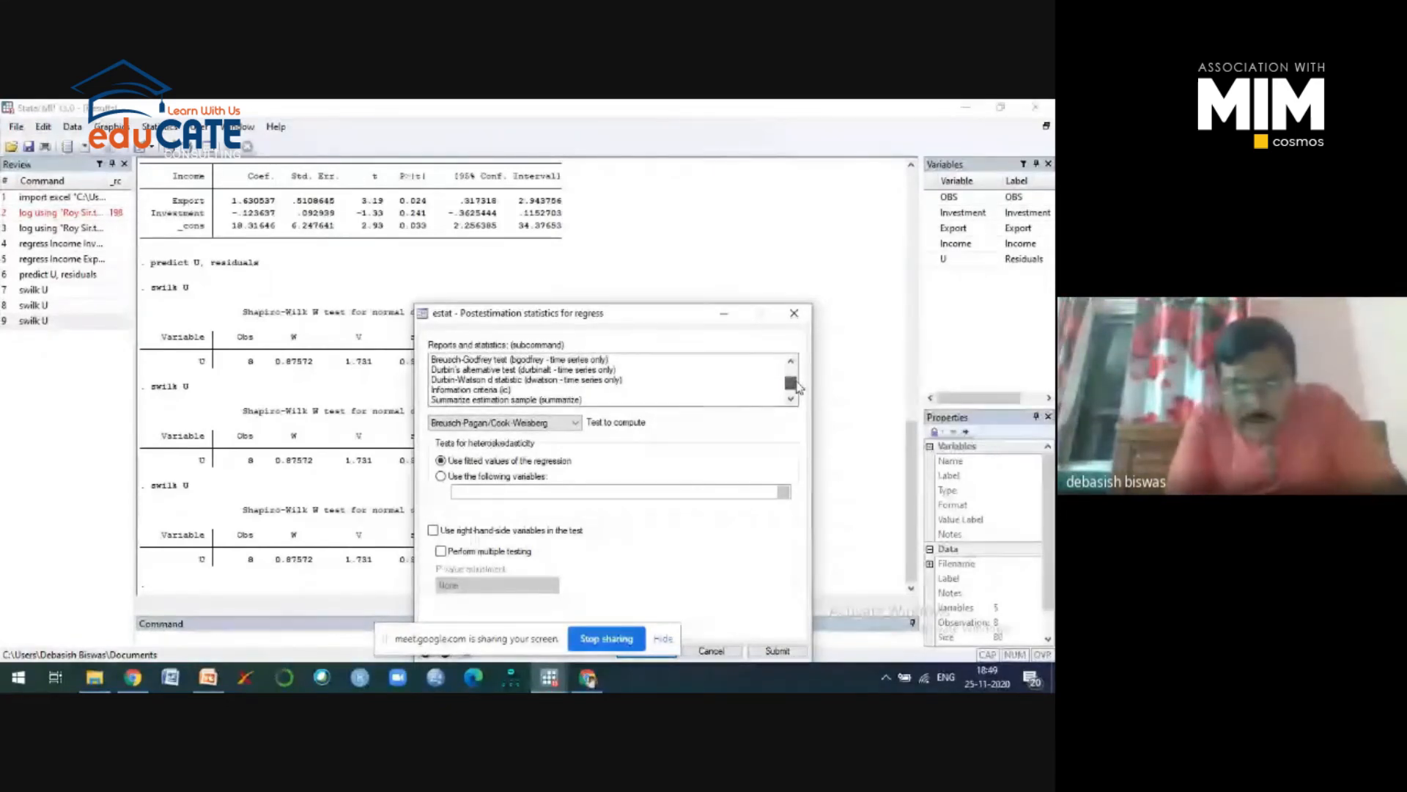
{"action": "scroll", "coordinate": [792, 396], "scroll_direction": "up", "scroll_amount": 3}
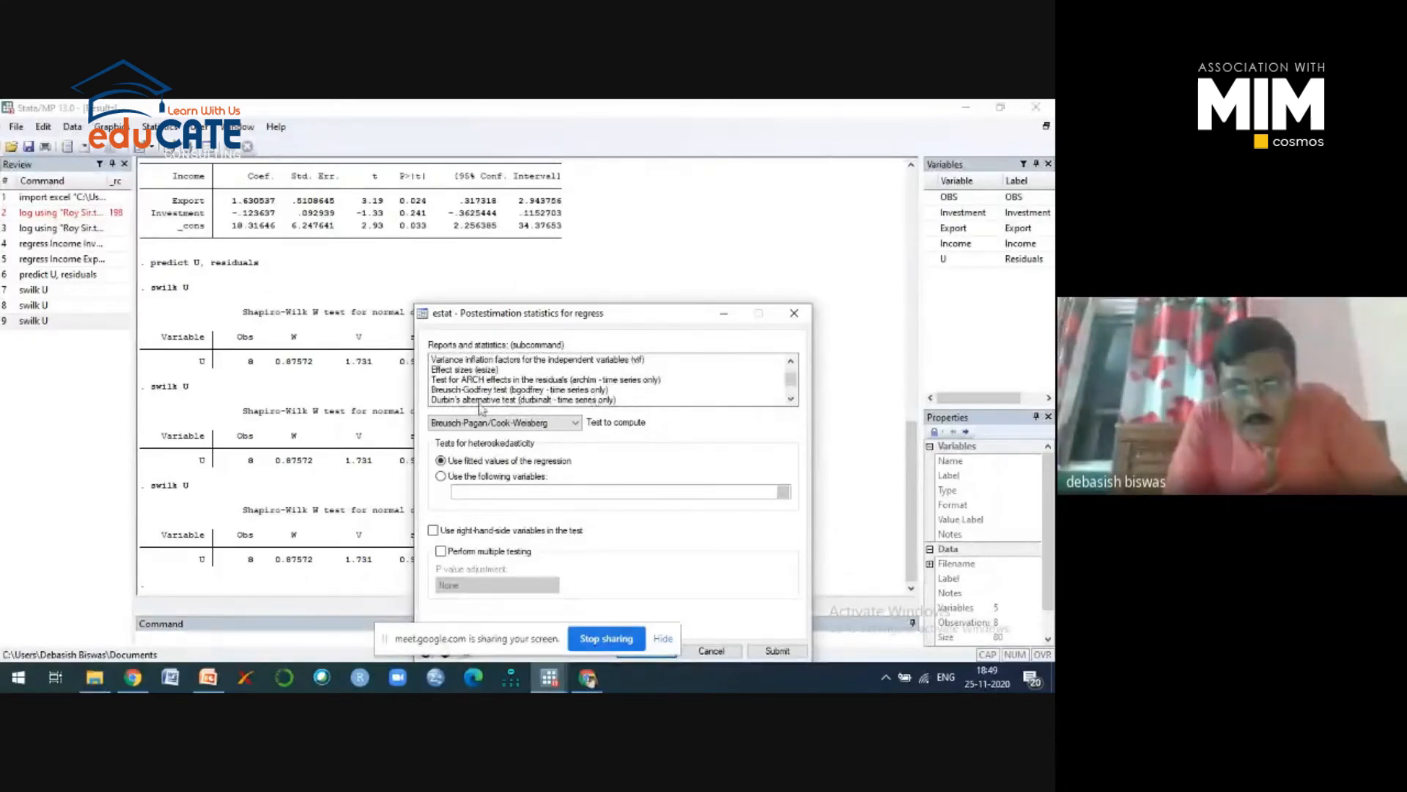
{"action": "scroll", "coordinate": [578, 374], "scroll_direction": "up", "scroll_amount": 2}
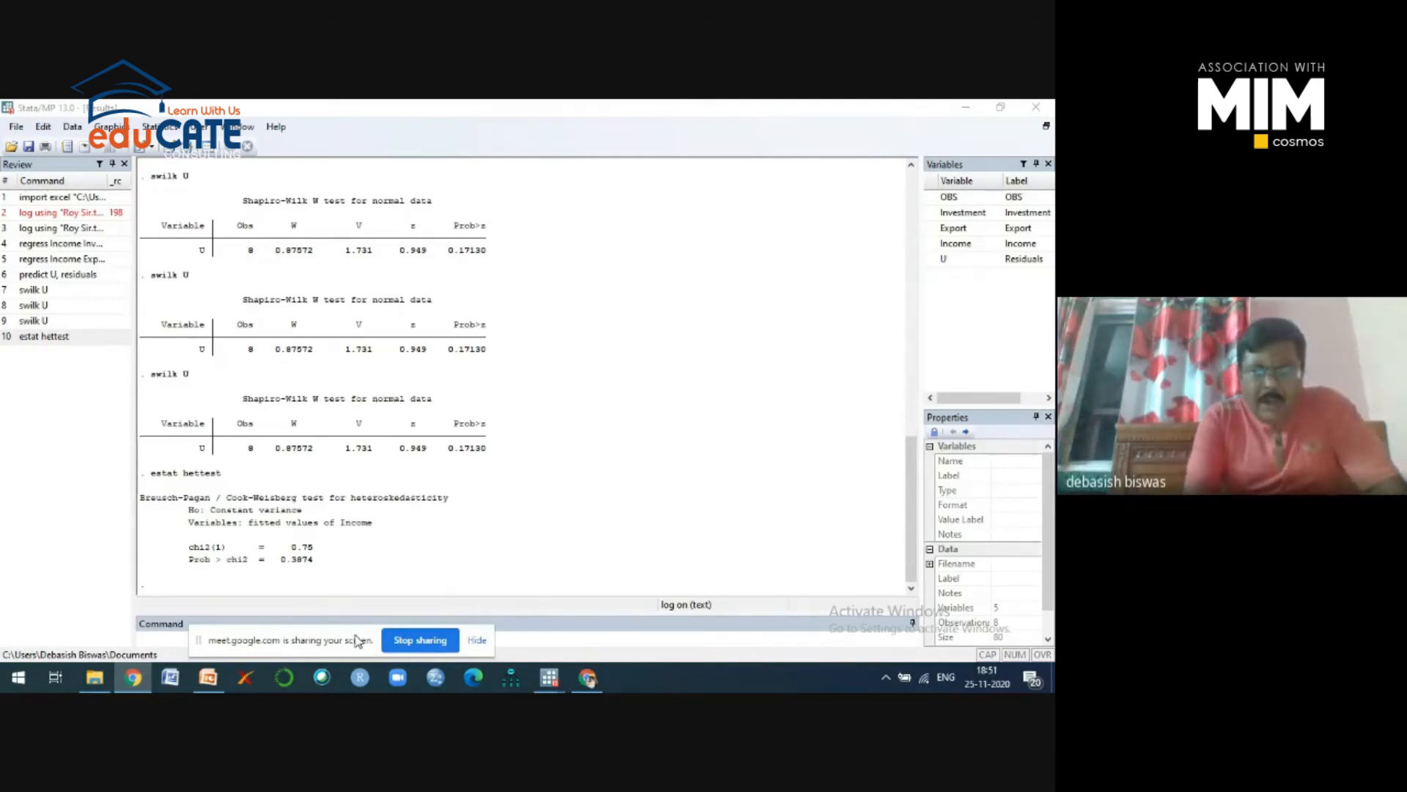
Uncover the command line and repeat the heteroskedasticity test with the command "estat hettest".
{"action": "left_click_drag", "start_coordinate": [357, 640], "coordinate": [657, 525]}
{"action": "left_click", "coordinate": [154, 636]}
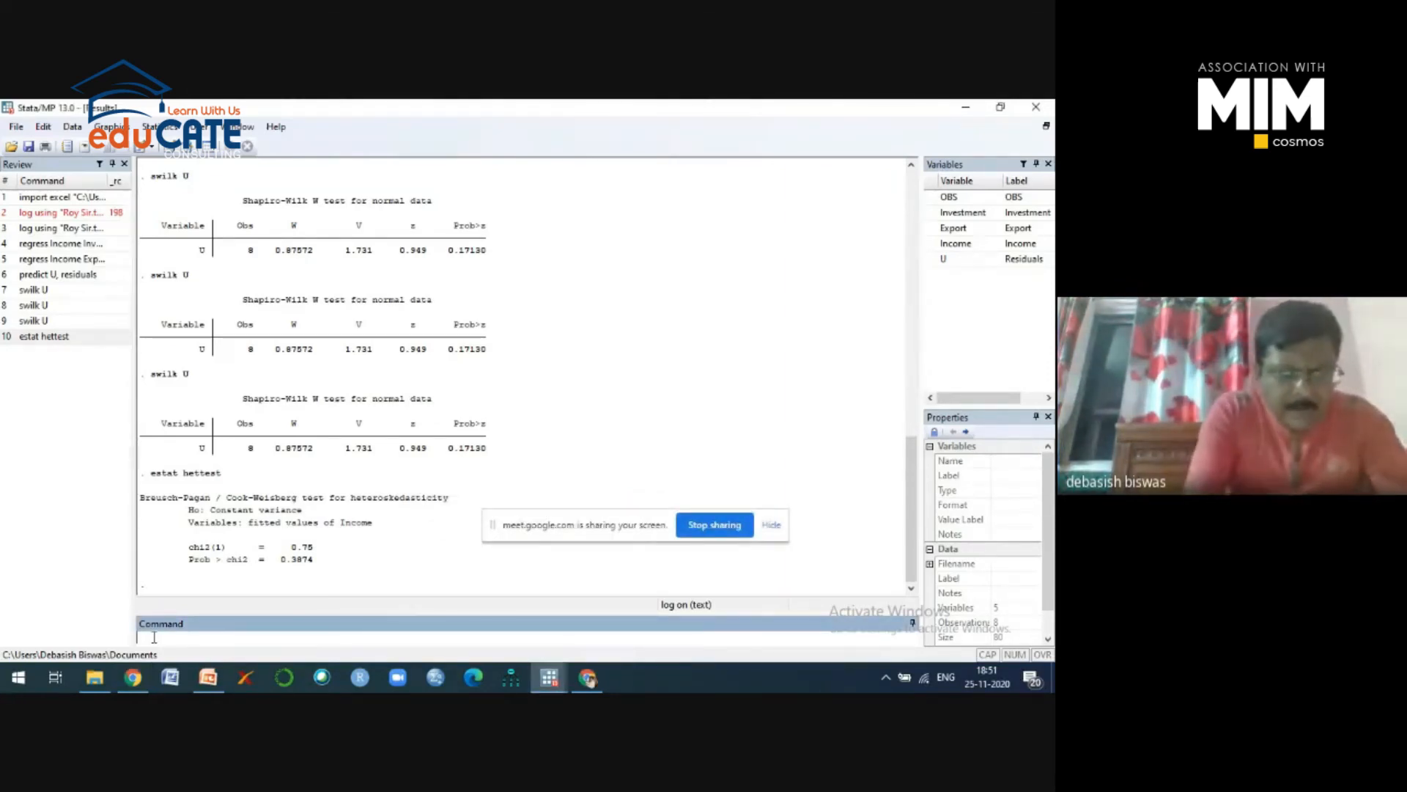
{"action": "type", "text": "e"}
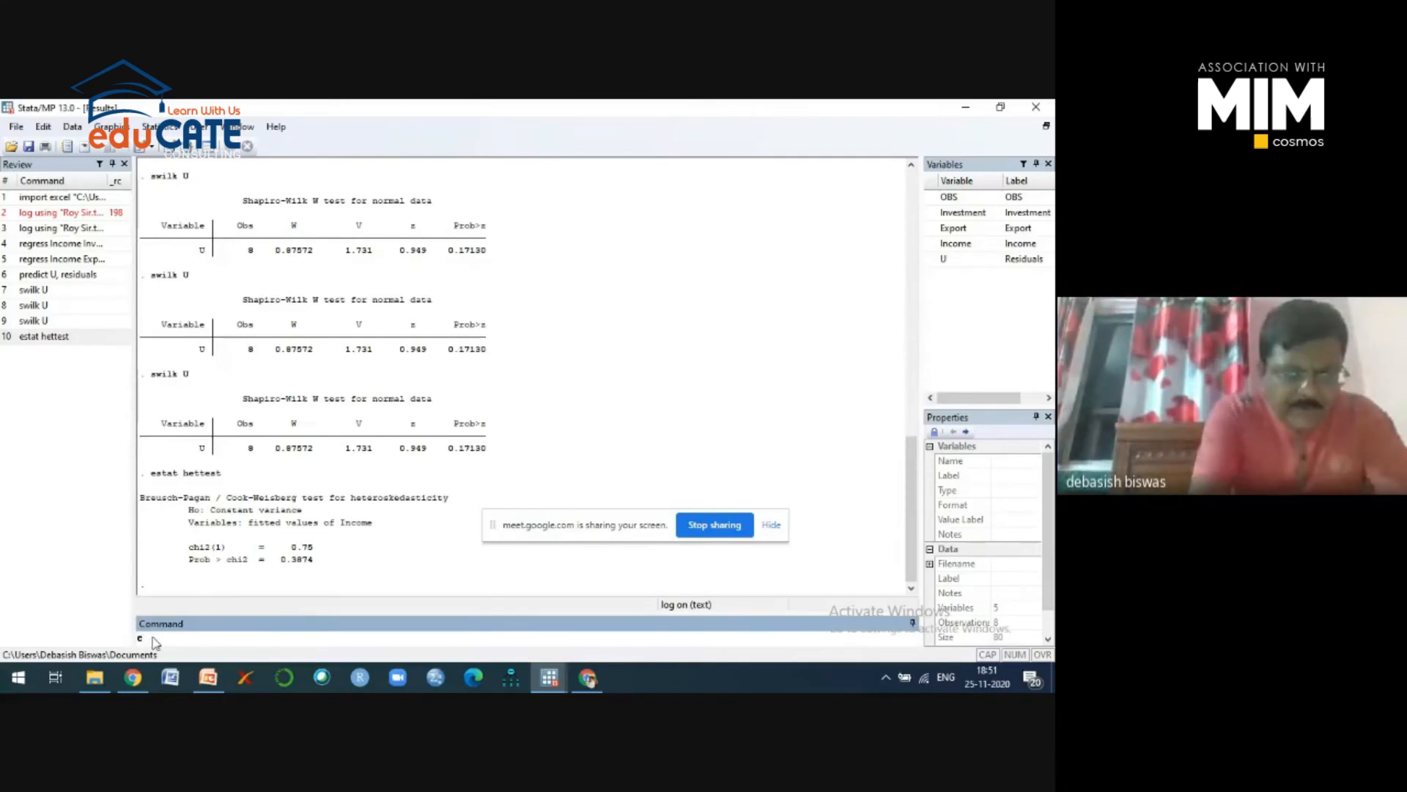
{"action": "type", "text": "stat"}
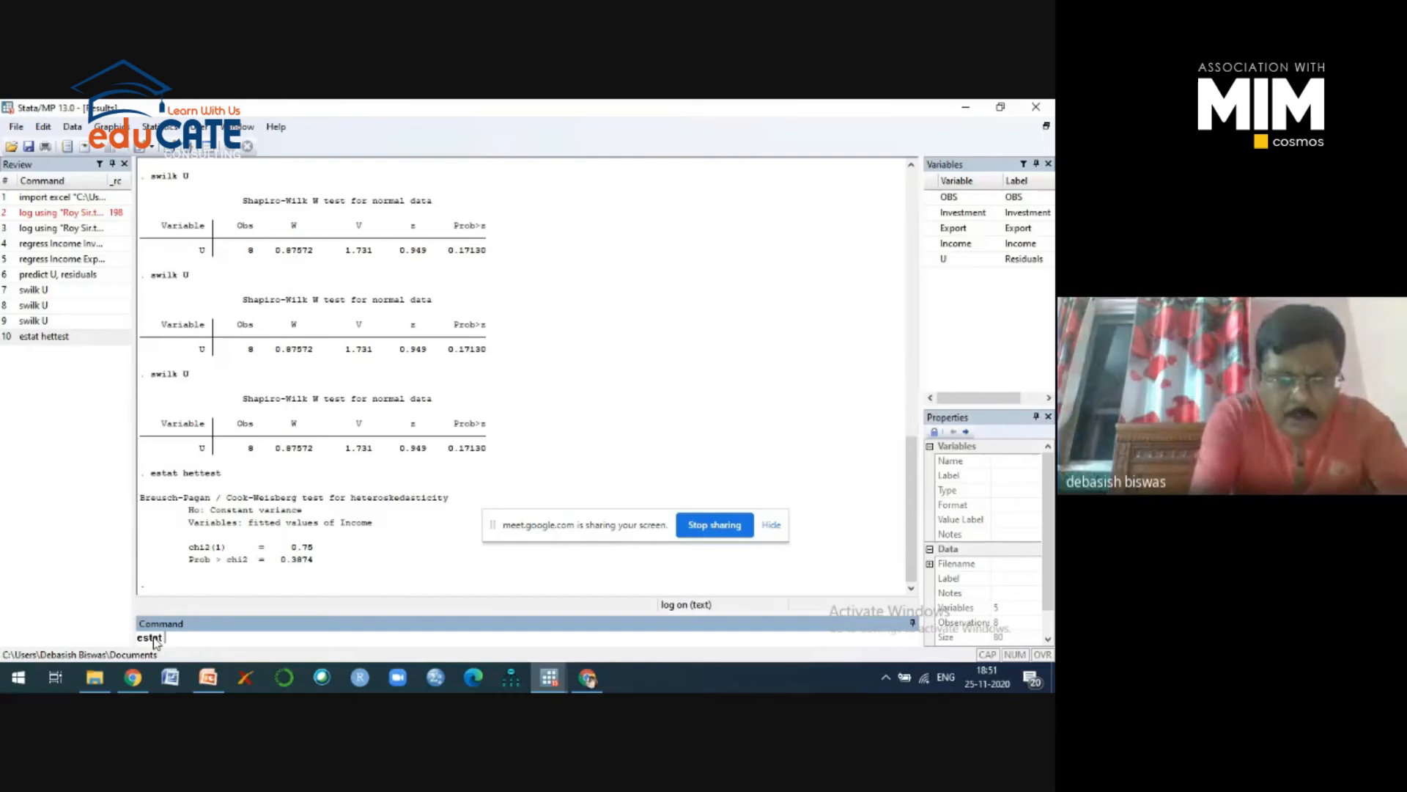
{"action": "type", "text": "het"}
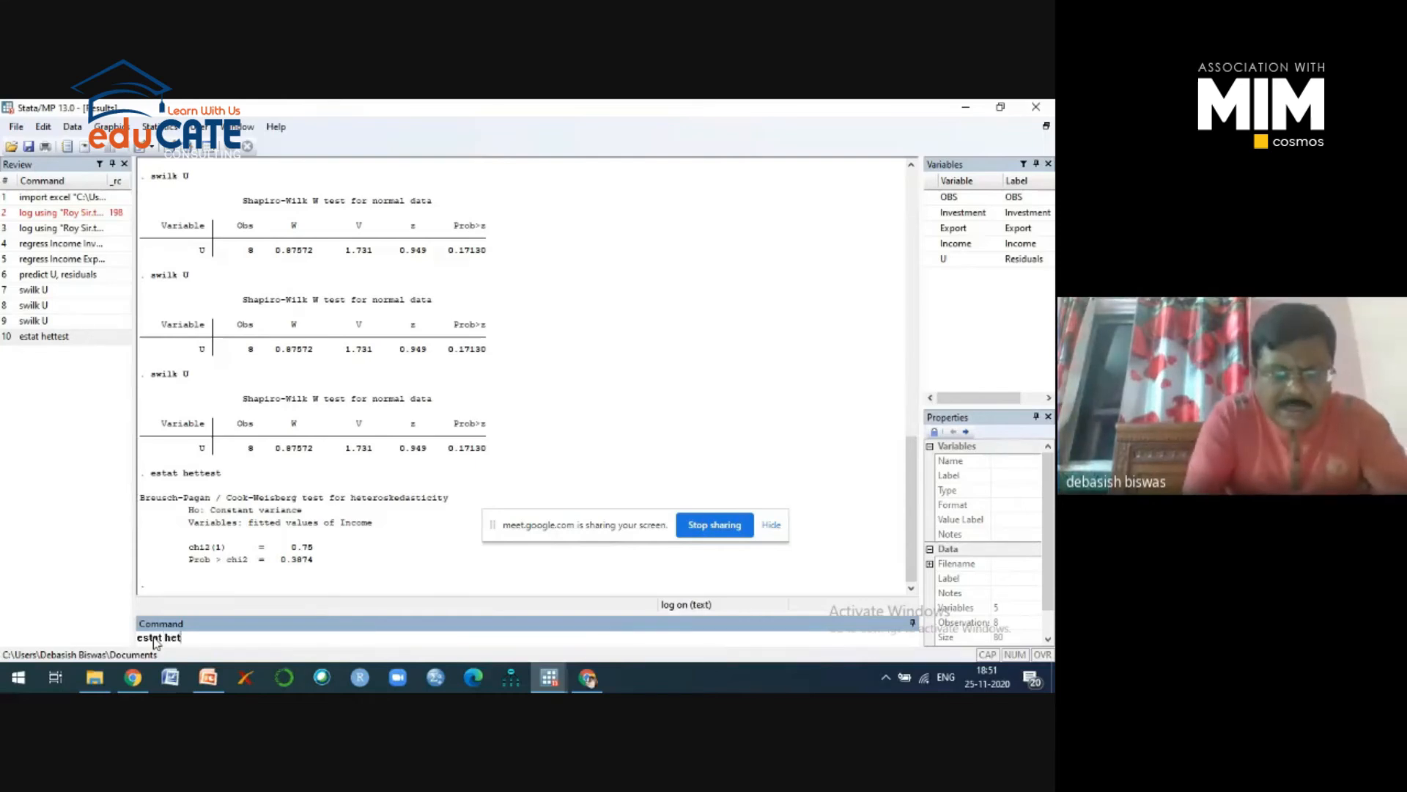
{"action": "type", "text": "test"}
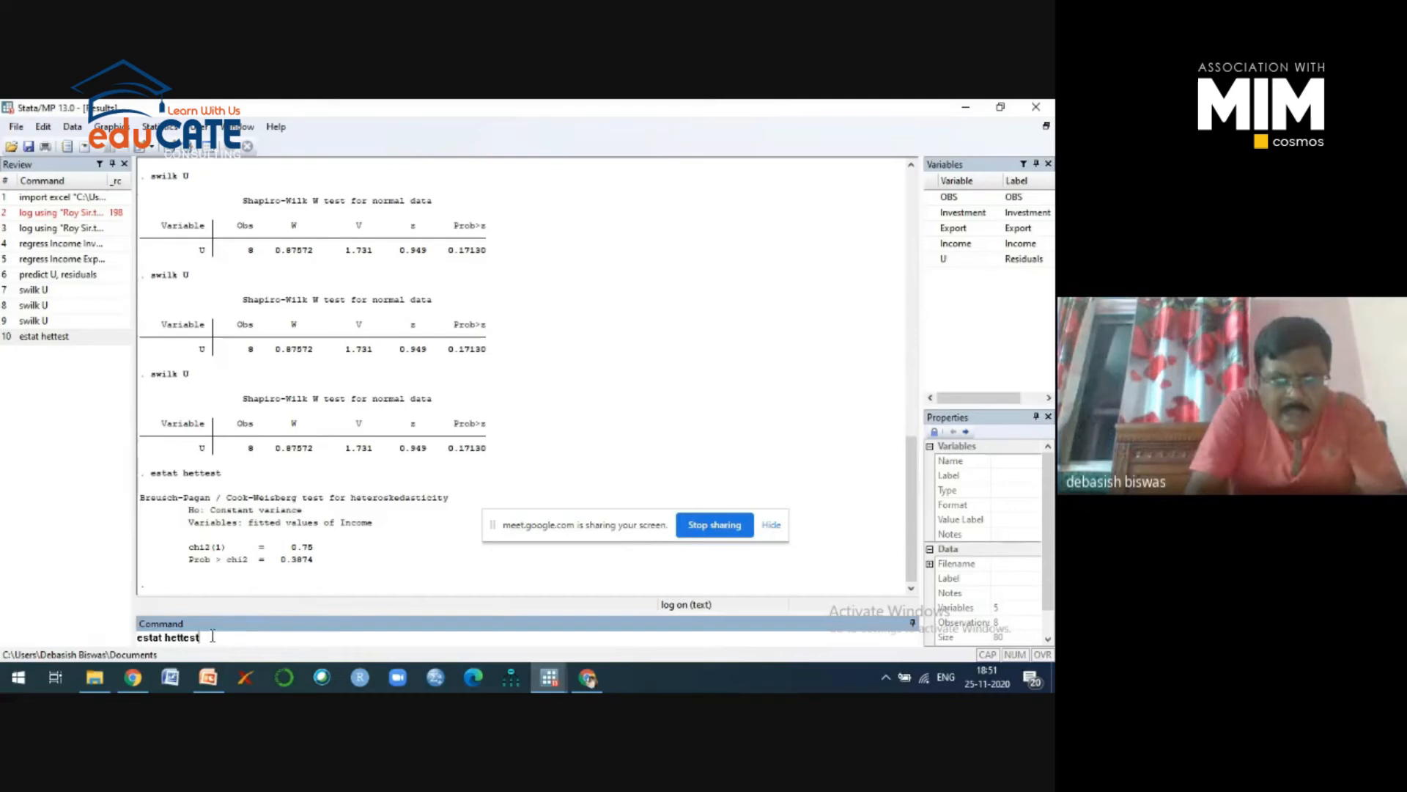
{"action": "key", "text": "Return"}
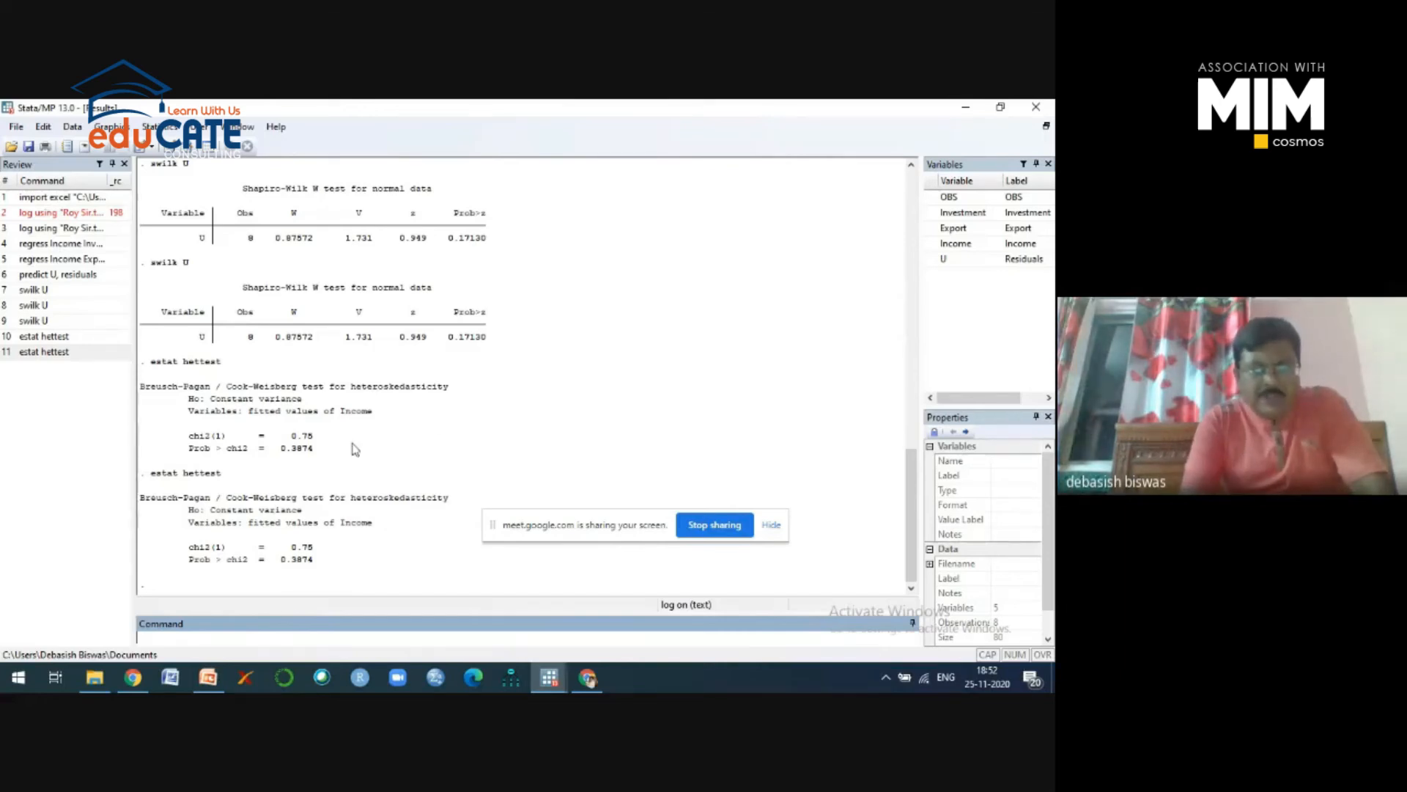
Return to the Features of Good Regression Model slide in PowerPoint and uncover its full list to review the remaining criteria.
{"action": "left_click", "coordinate": [210, 678]}
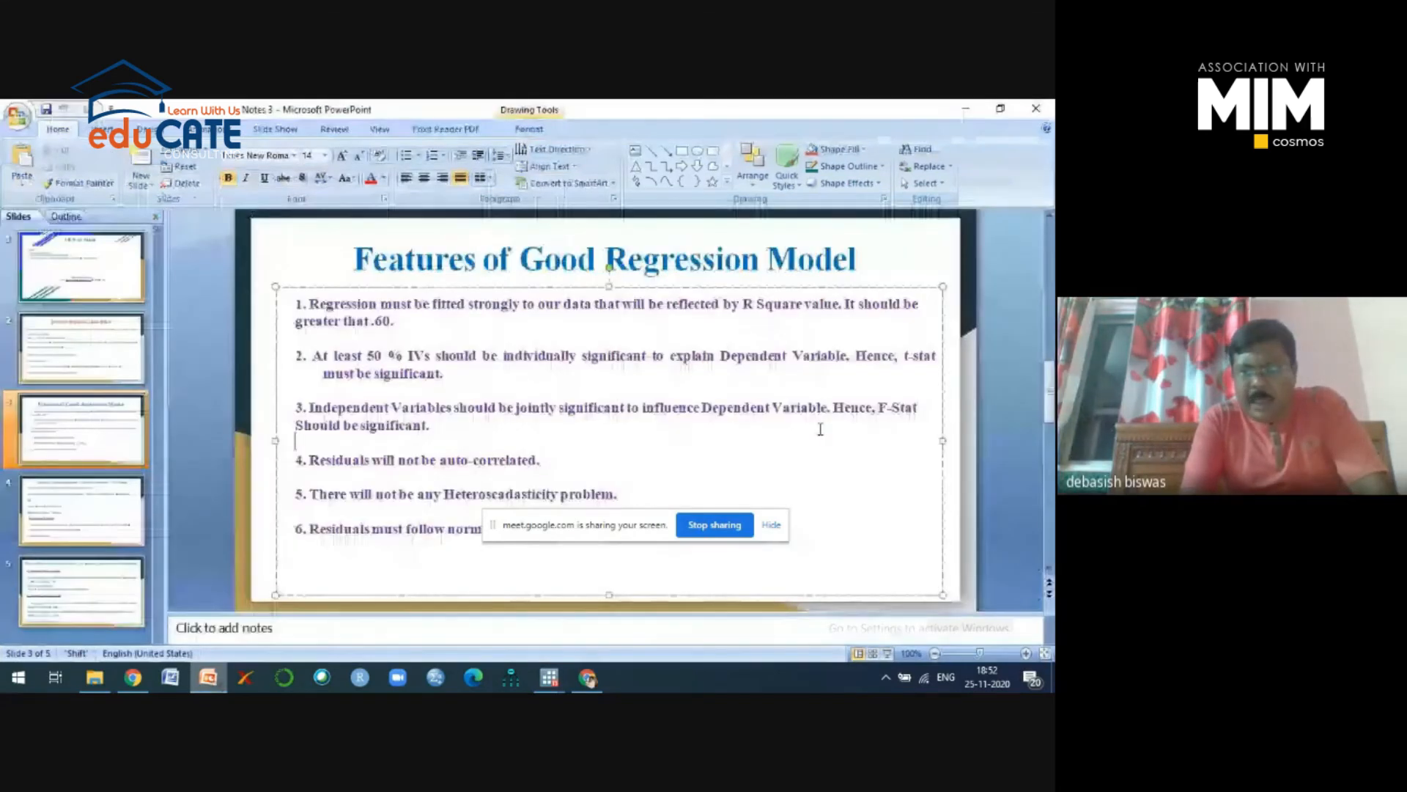
{"action": "scroll", "coordinate": [821, 429], "scroll_direction": "down", "scroll_amount": 1}
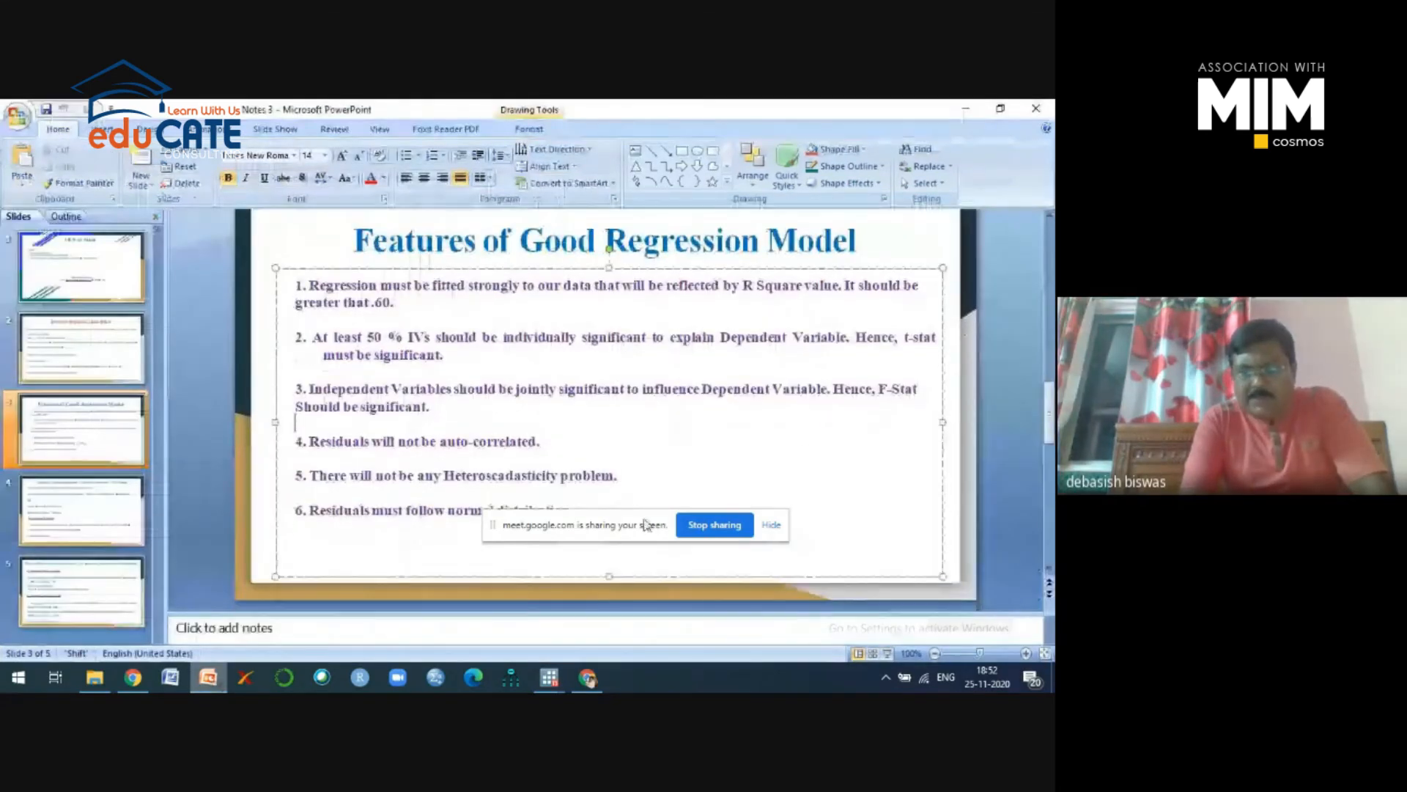
{"action": "left_click_drag", "start_coordinate": [644, 528], "coordinate": [655, 624]}
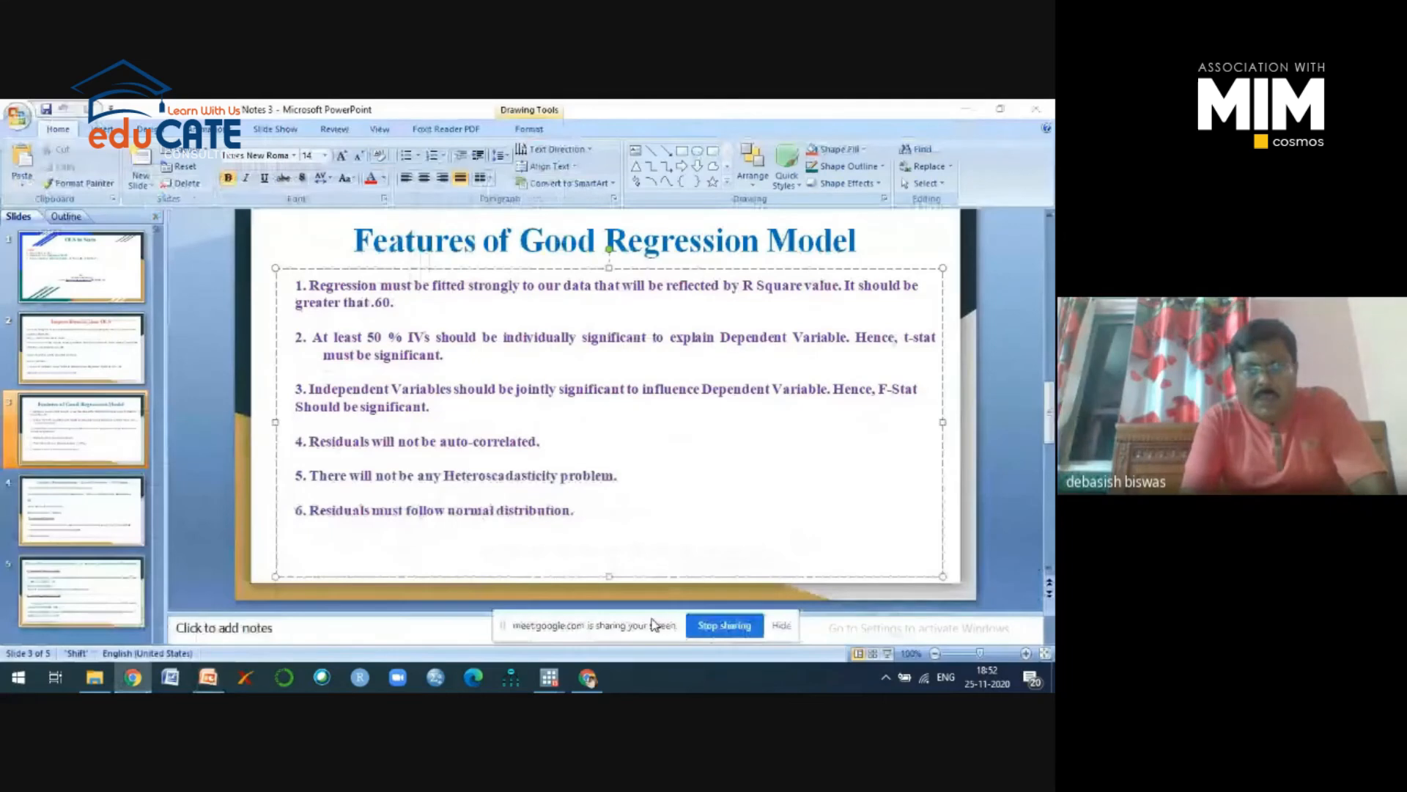
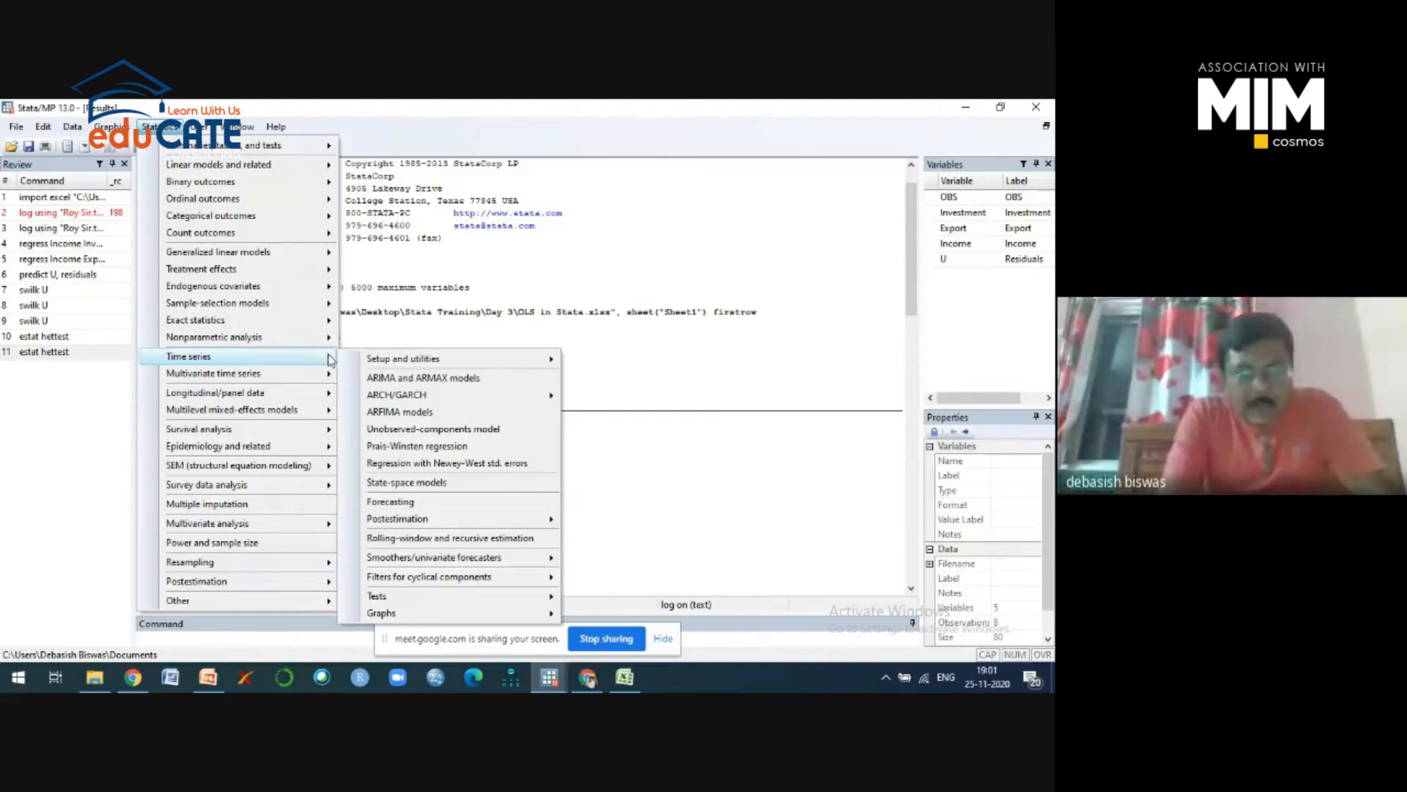
Declare the dataset to be time-series data with OBS as the time variable and a yearly time unit.
{"action": "mouse_move", "coordinate": [381, 363]}
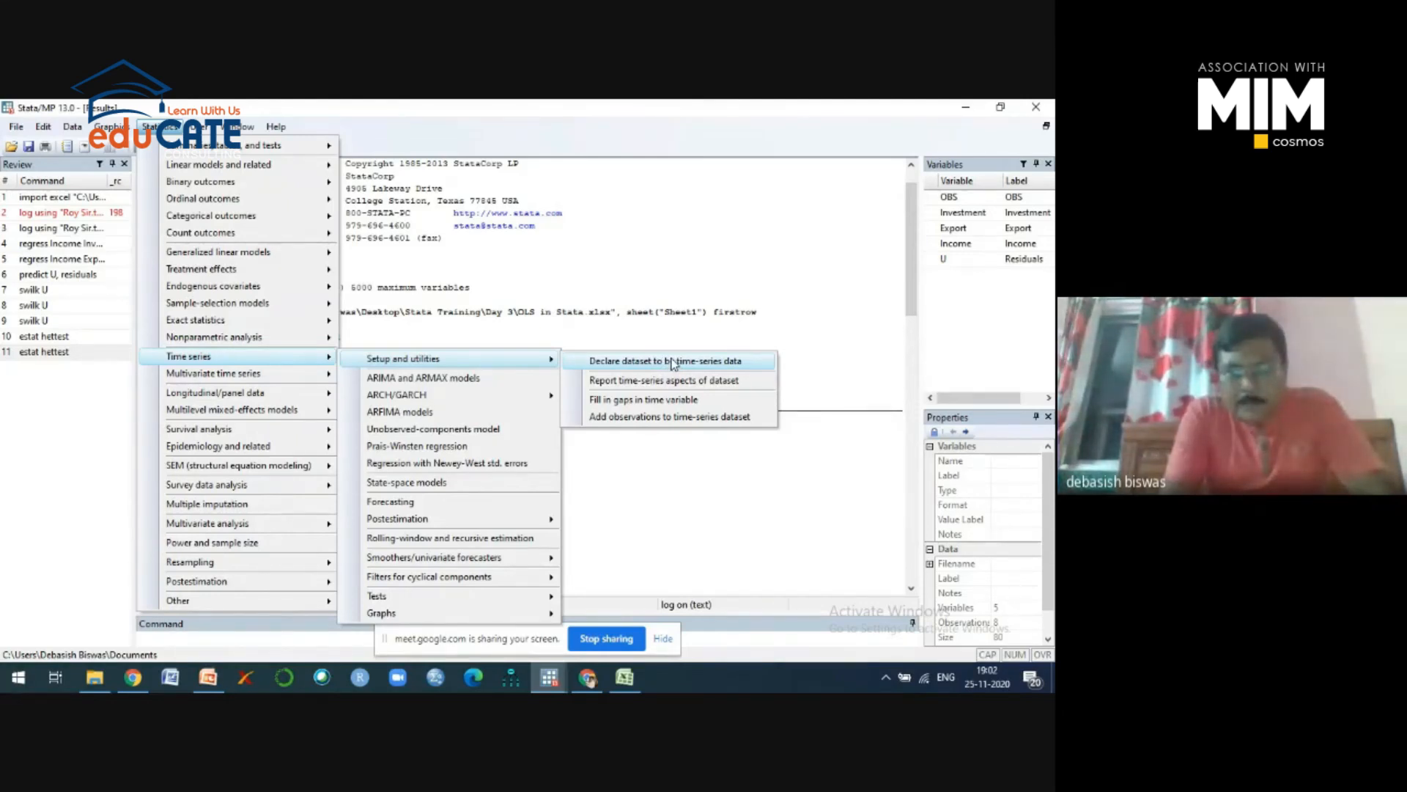
{"action": "left_click", "coordinate": [673, 362]}
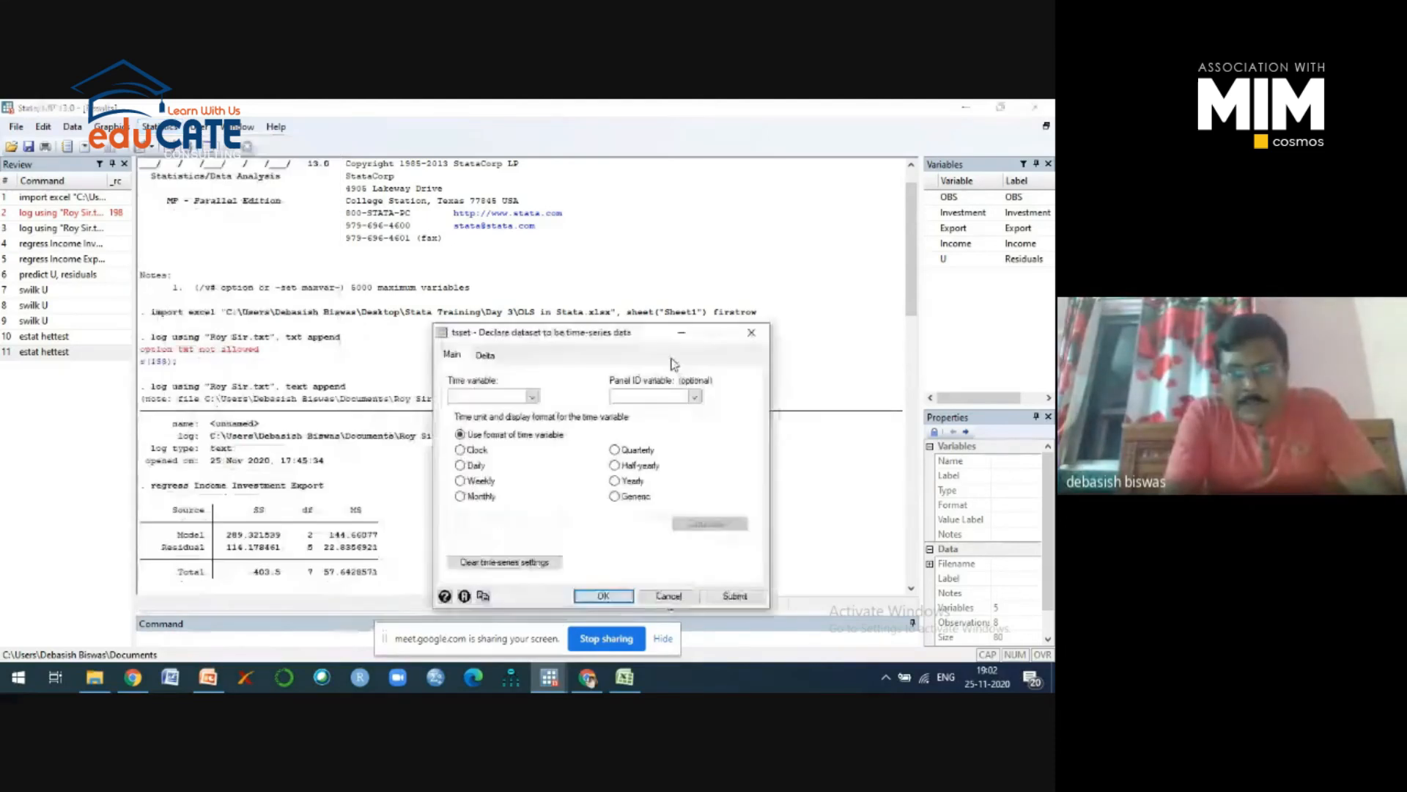
{"action": "left_click", "coordinate": [532, 397]}
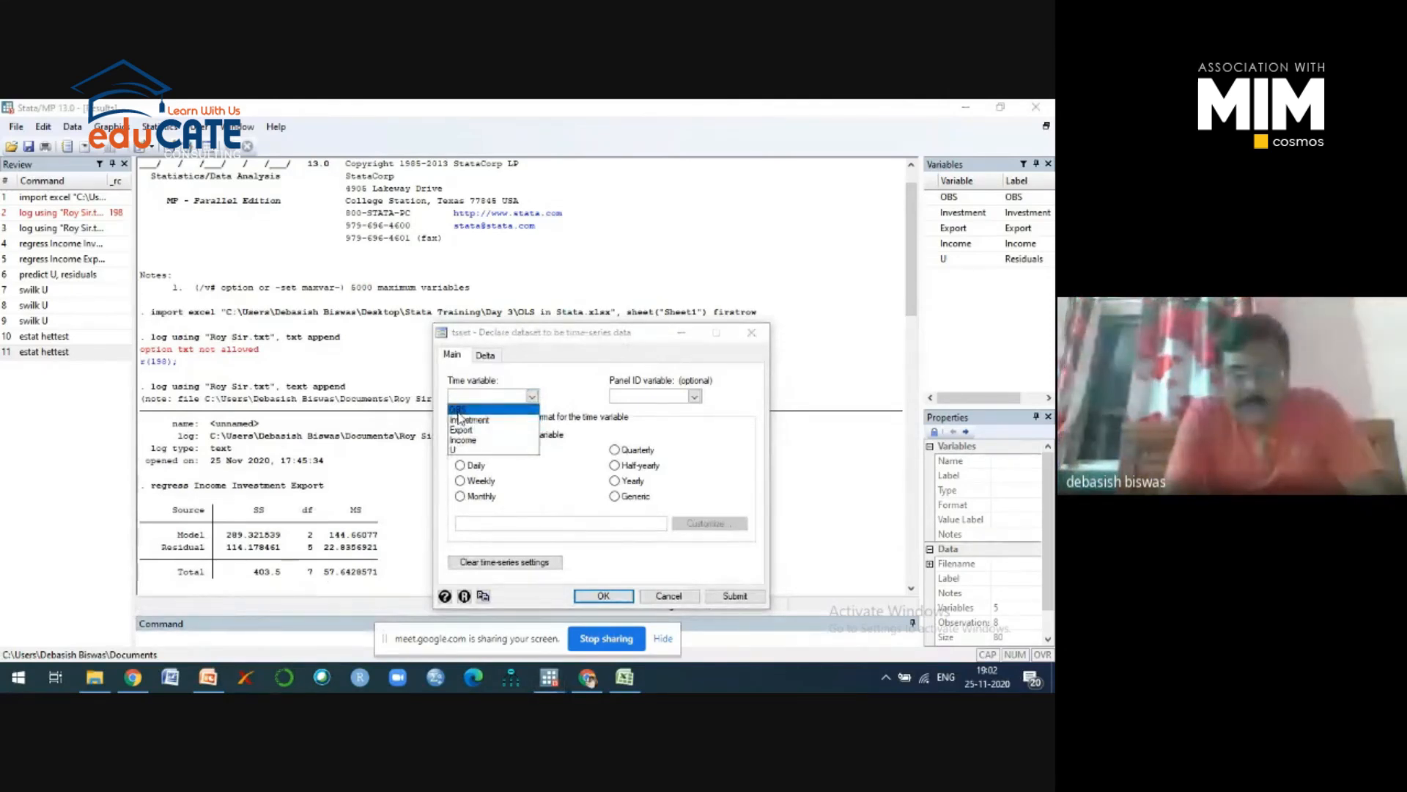
{"action": "left_click", "coordinate": [457, 410]}
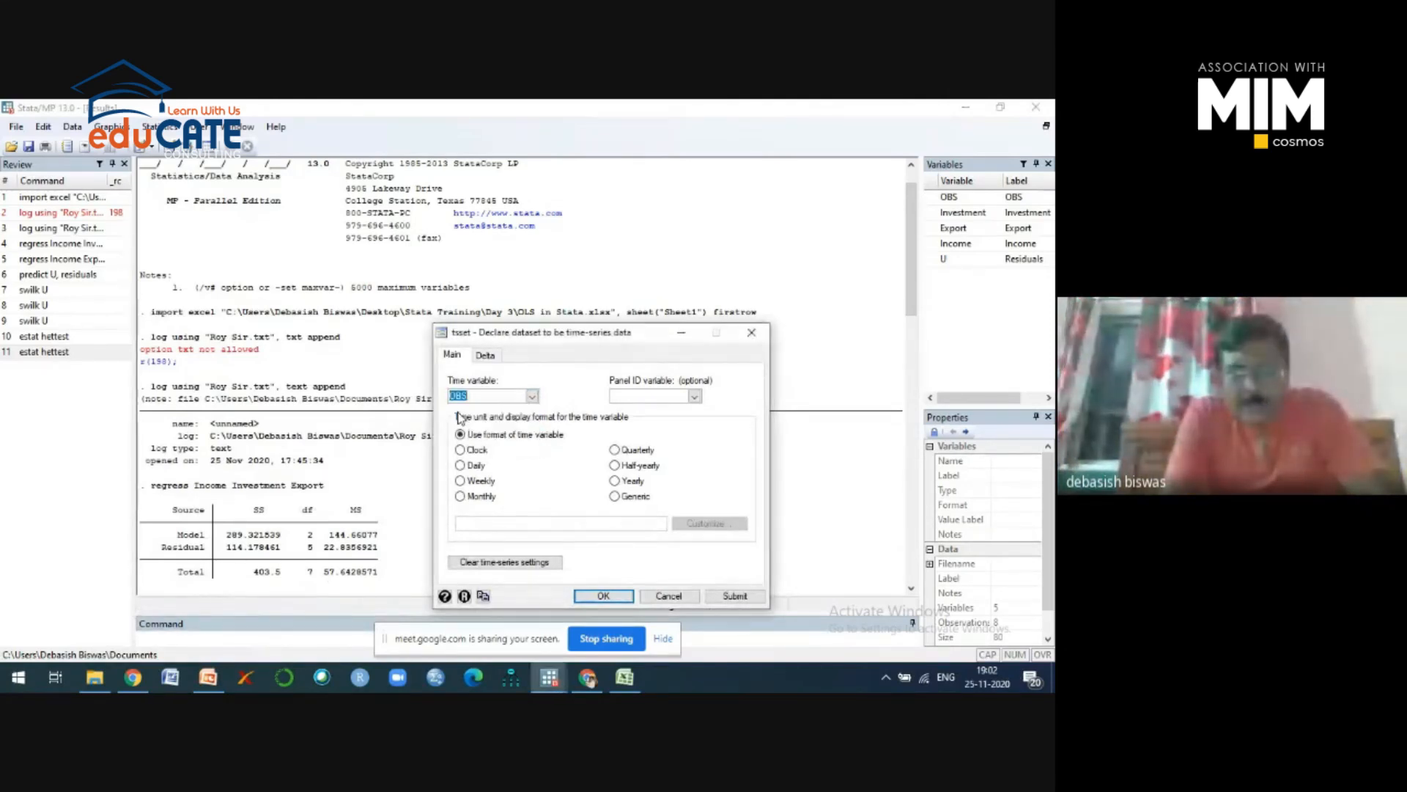
{"action": "left_click", "coordinate": [615, 483]}
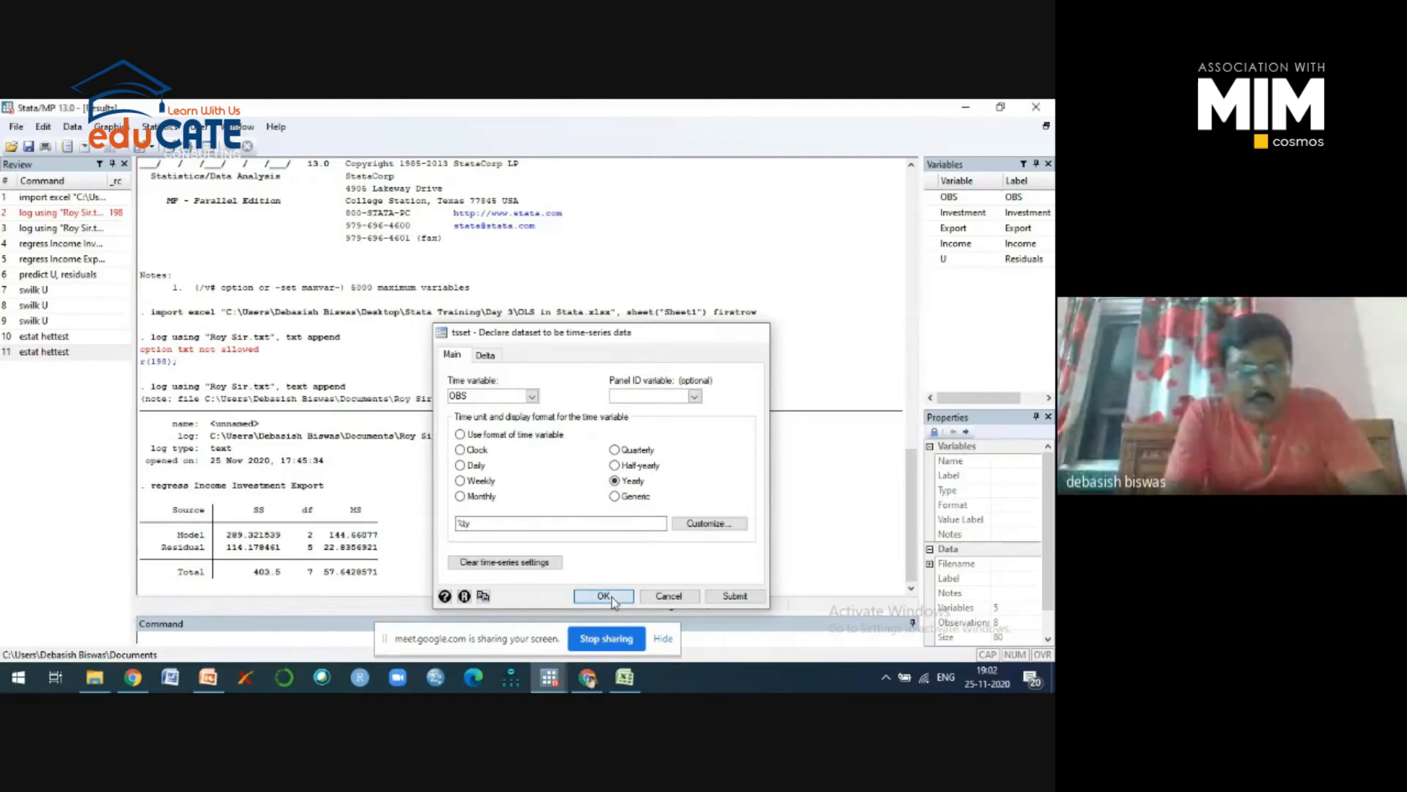
{"action": "left_click", "coordinate": [612, 598]}
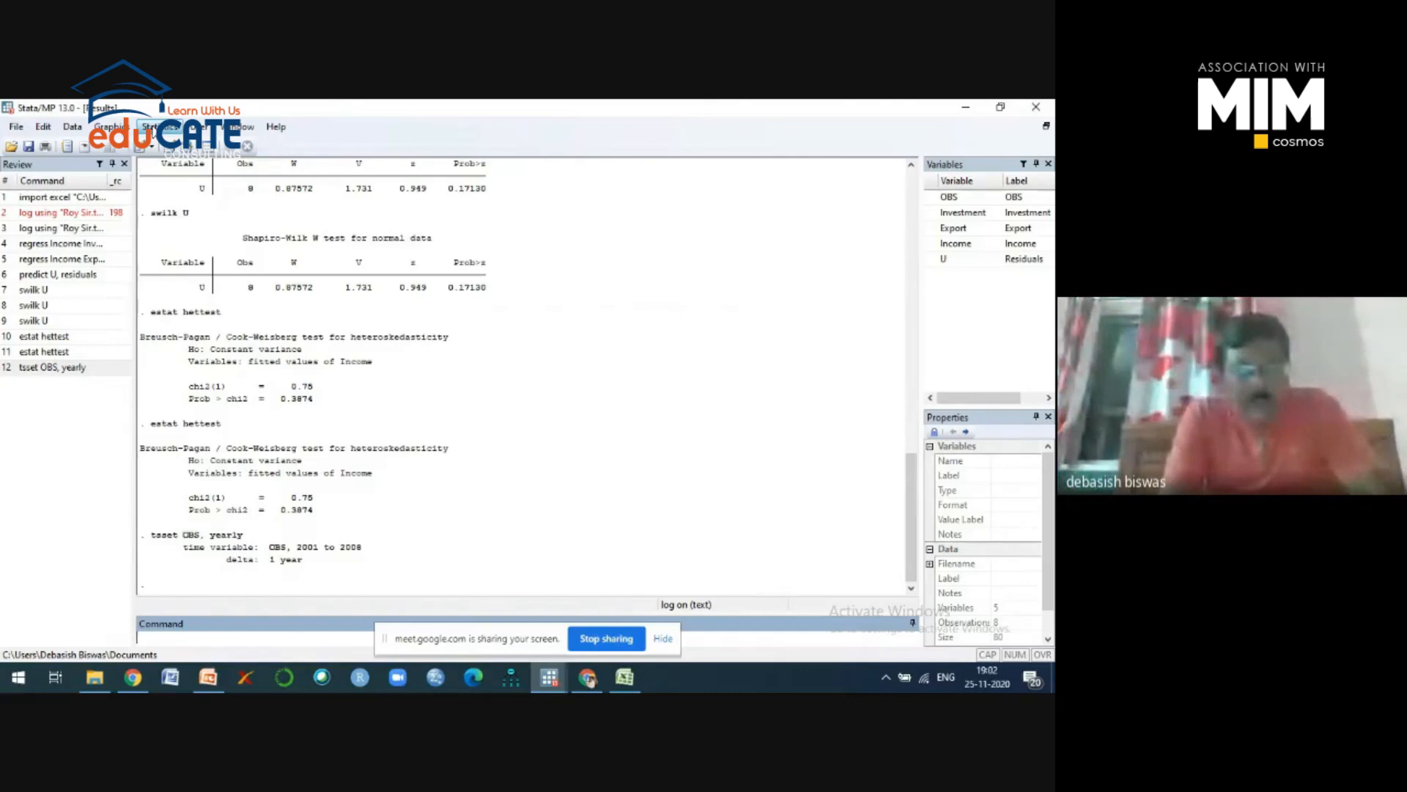
Run Durbin's alternative autocorrelation test (durbinalt) from the regression specification tests, obtaining p-values with the default distribution.
{"action": "left_click", "coordinate": [157, 127]}
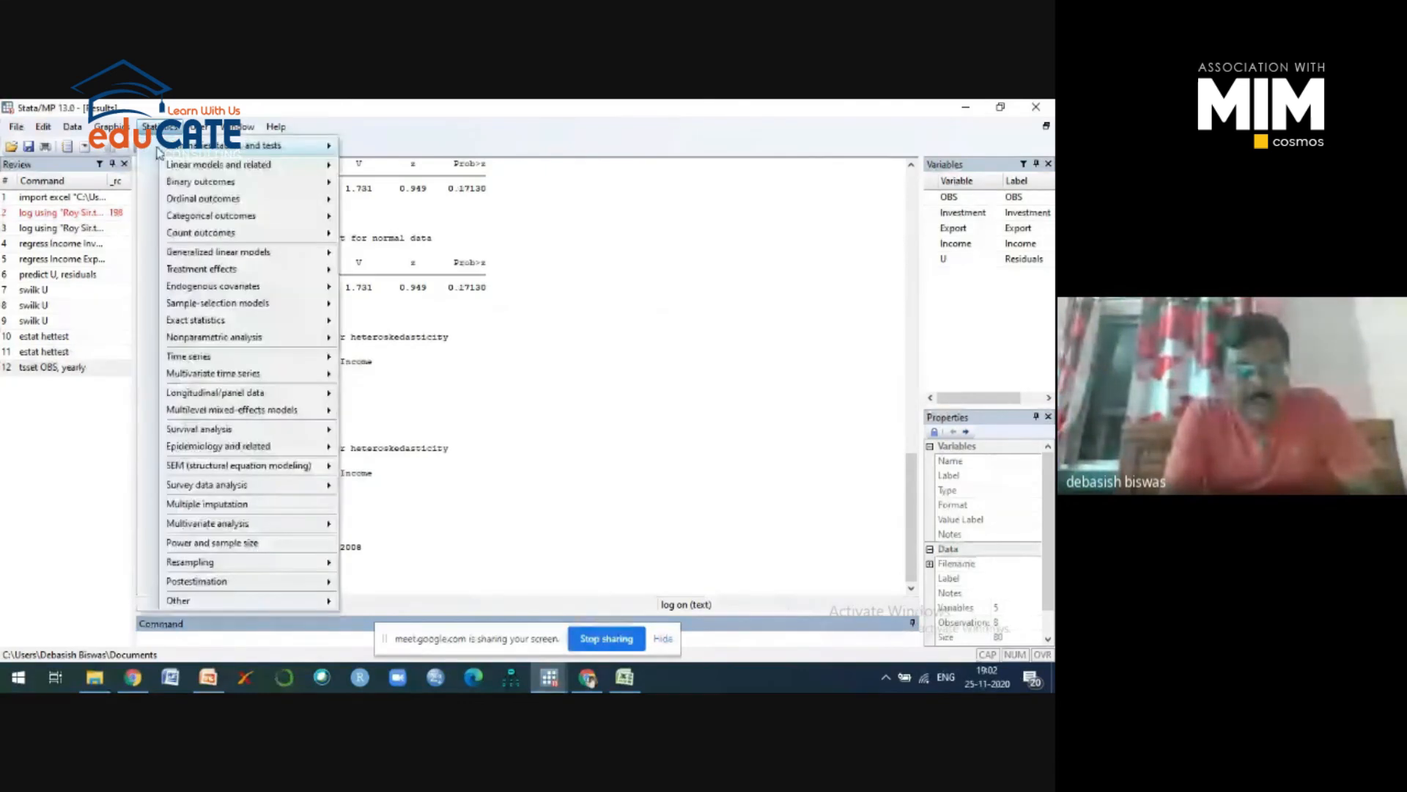
{"action": "mouse_move", "coordinate": [170, 171]}
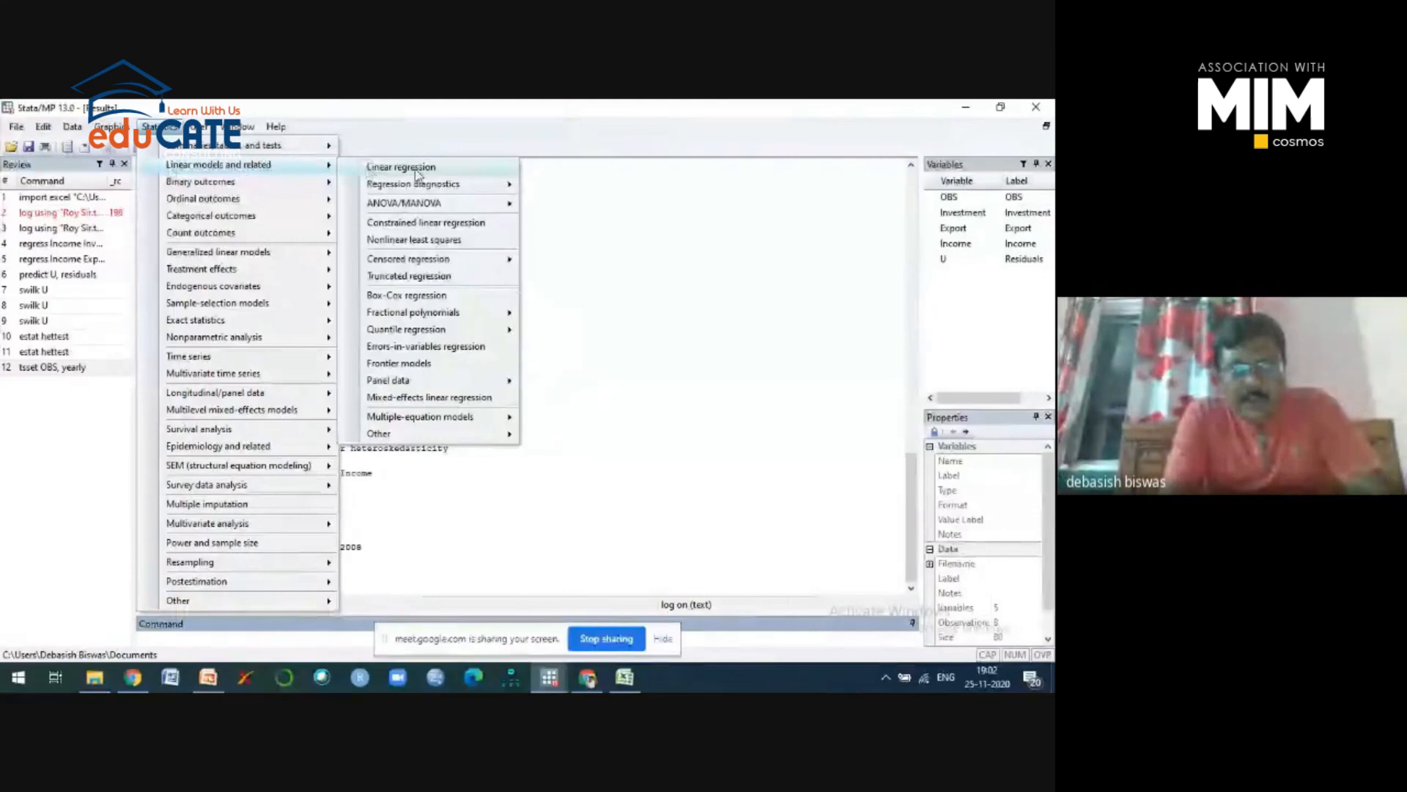
{"action": "mouse_move", "coordinate": [436, 188]}
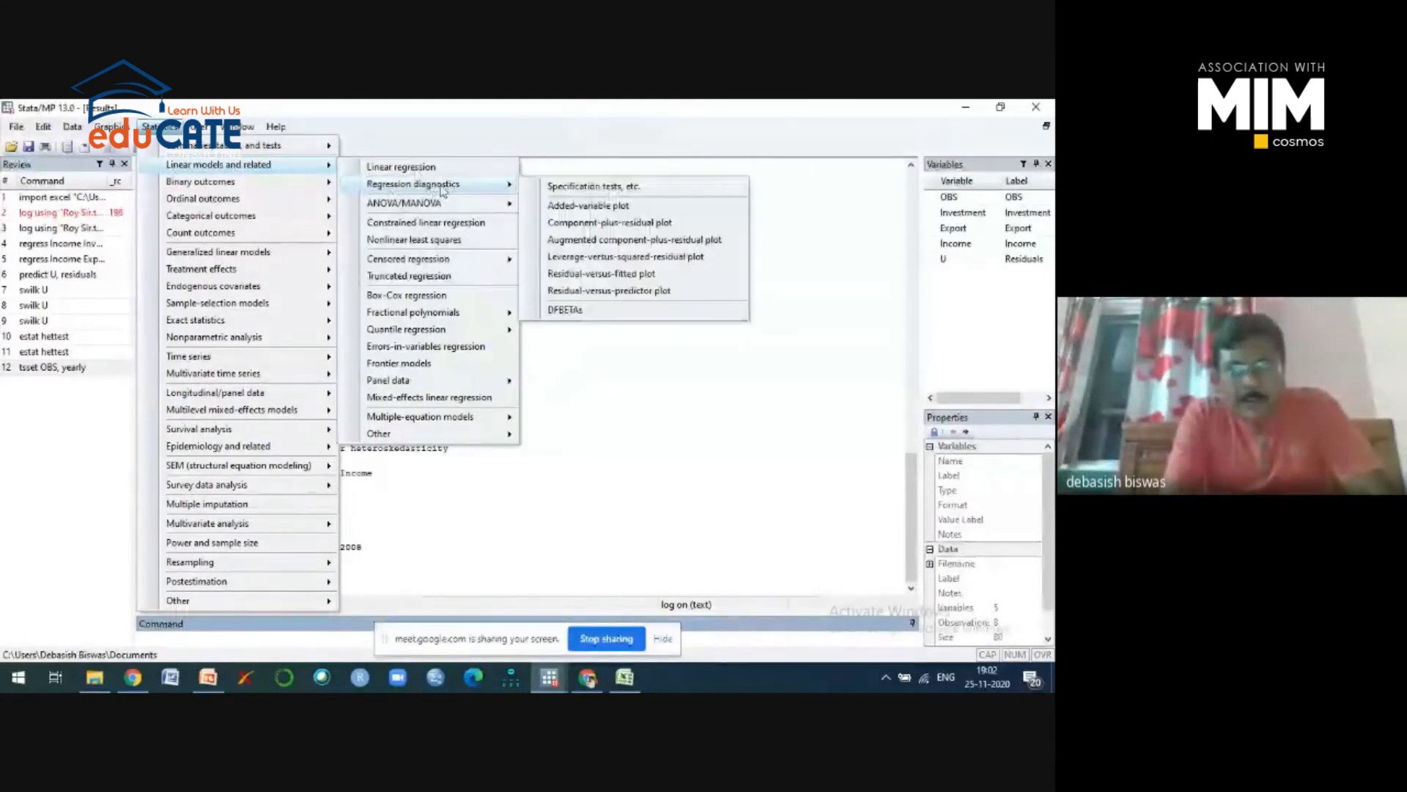
{"action": "left_click", "coordinate": [598, 187]}
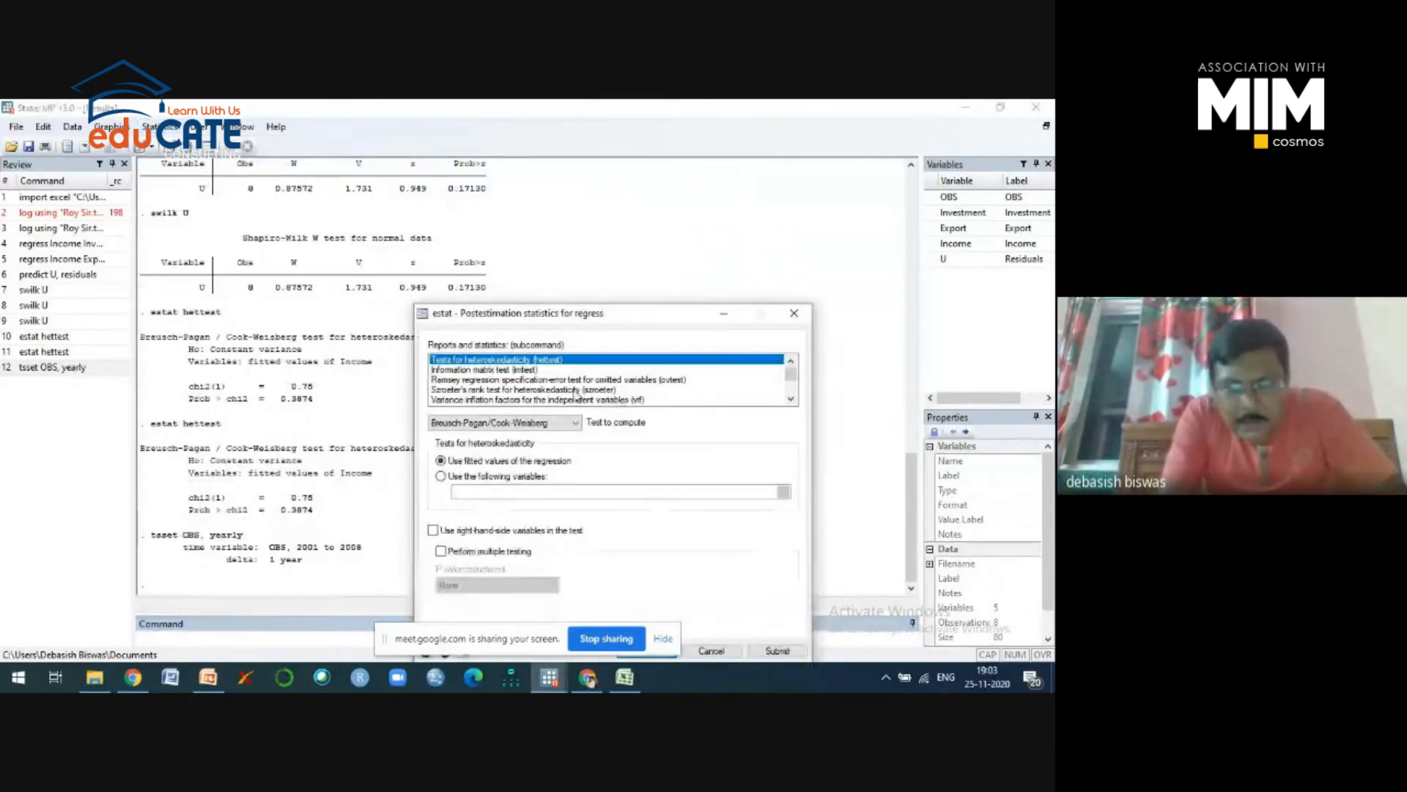
{"action": "scroll", "coordinate": [576, 396], "scroll_direction": "down", "scroll_amount": 1}
{"action": "scroll", "coordinate": [576, 396], "scroll_direction": "down", "scroll_amount": 1}
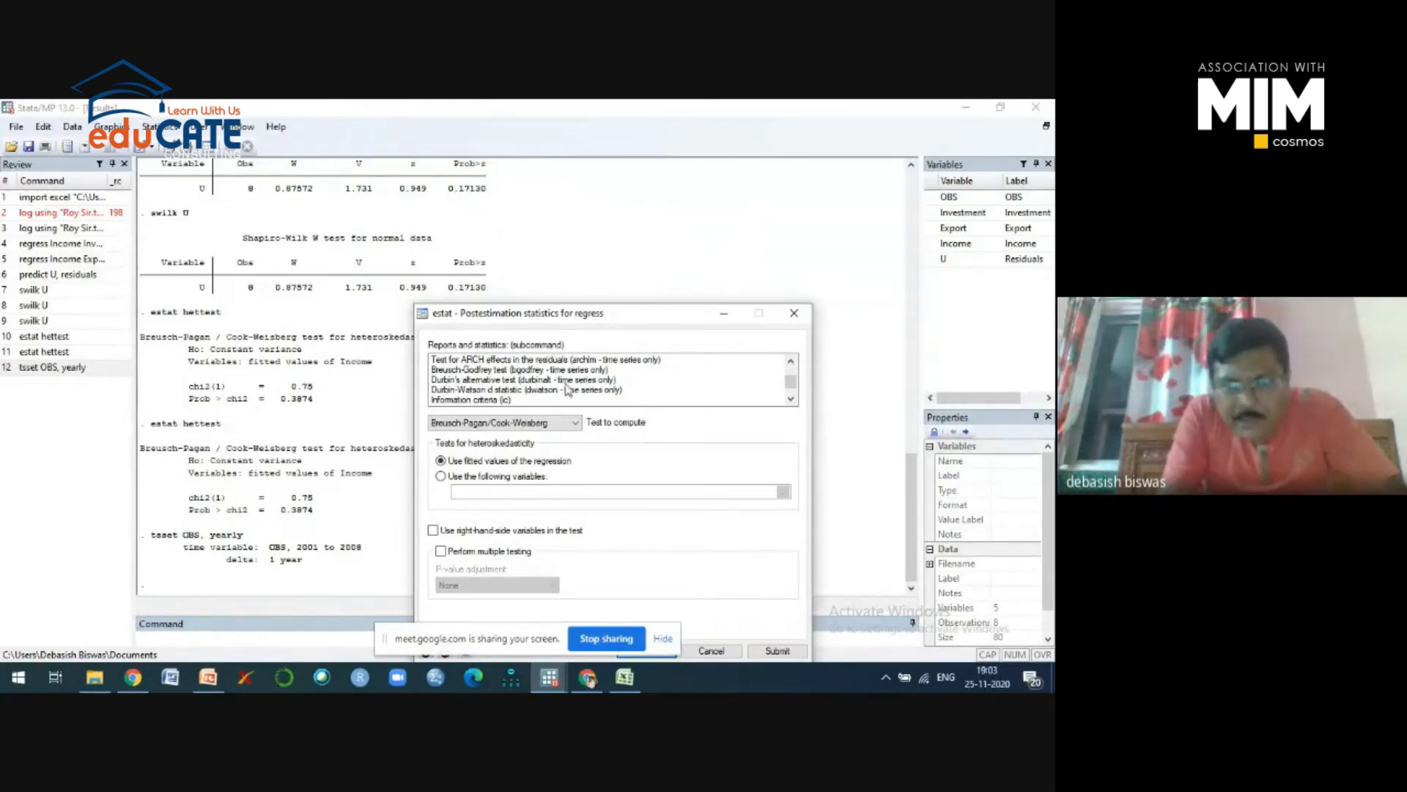
{"action": "left_click", "coordinate": [479, 381]}
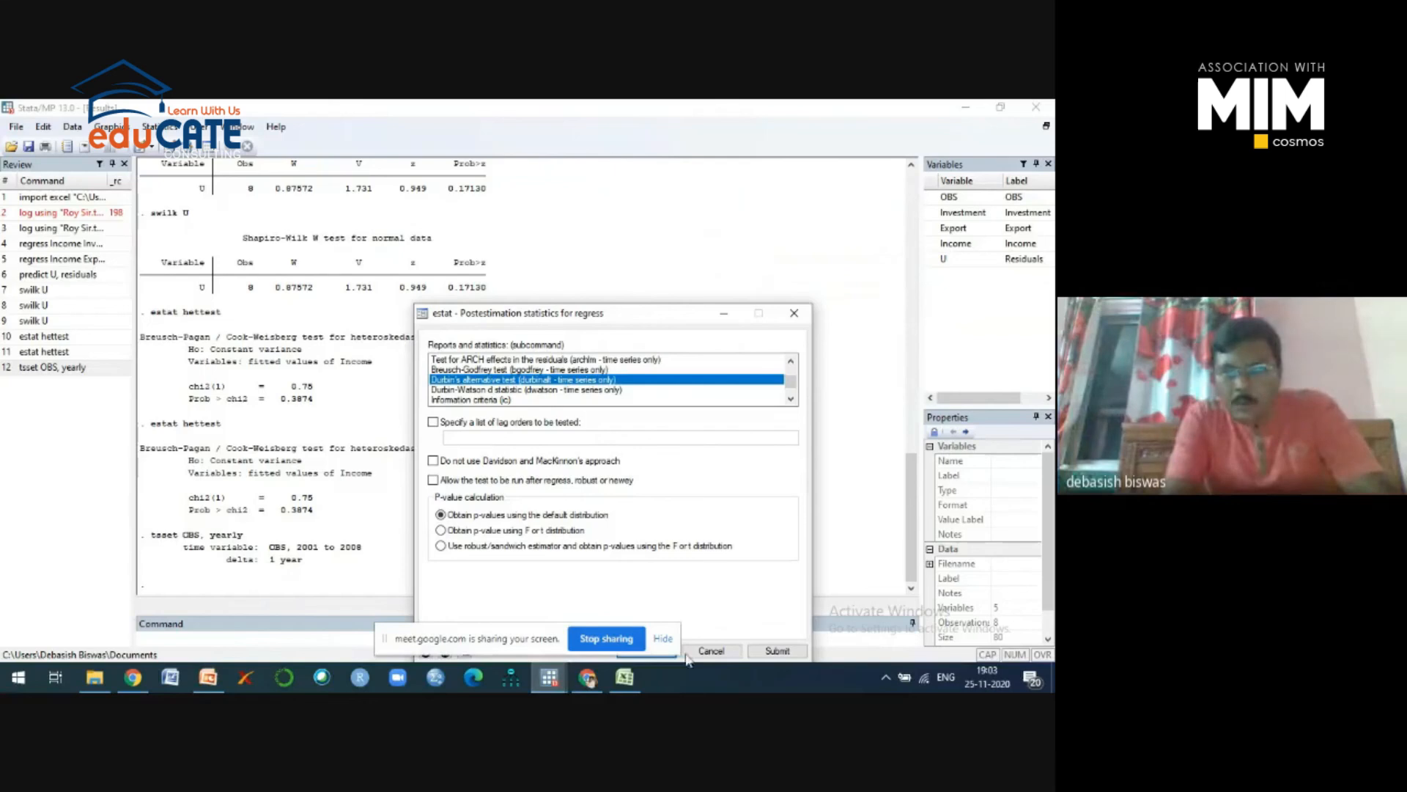
{"action": "left_click_drag", "start_coordinate": [554, 632], "coordinate": [247, 644]}
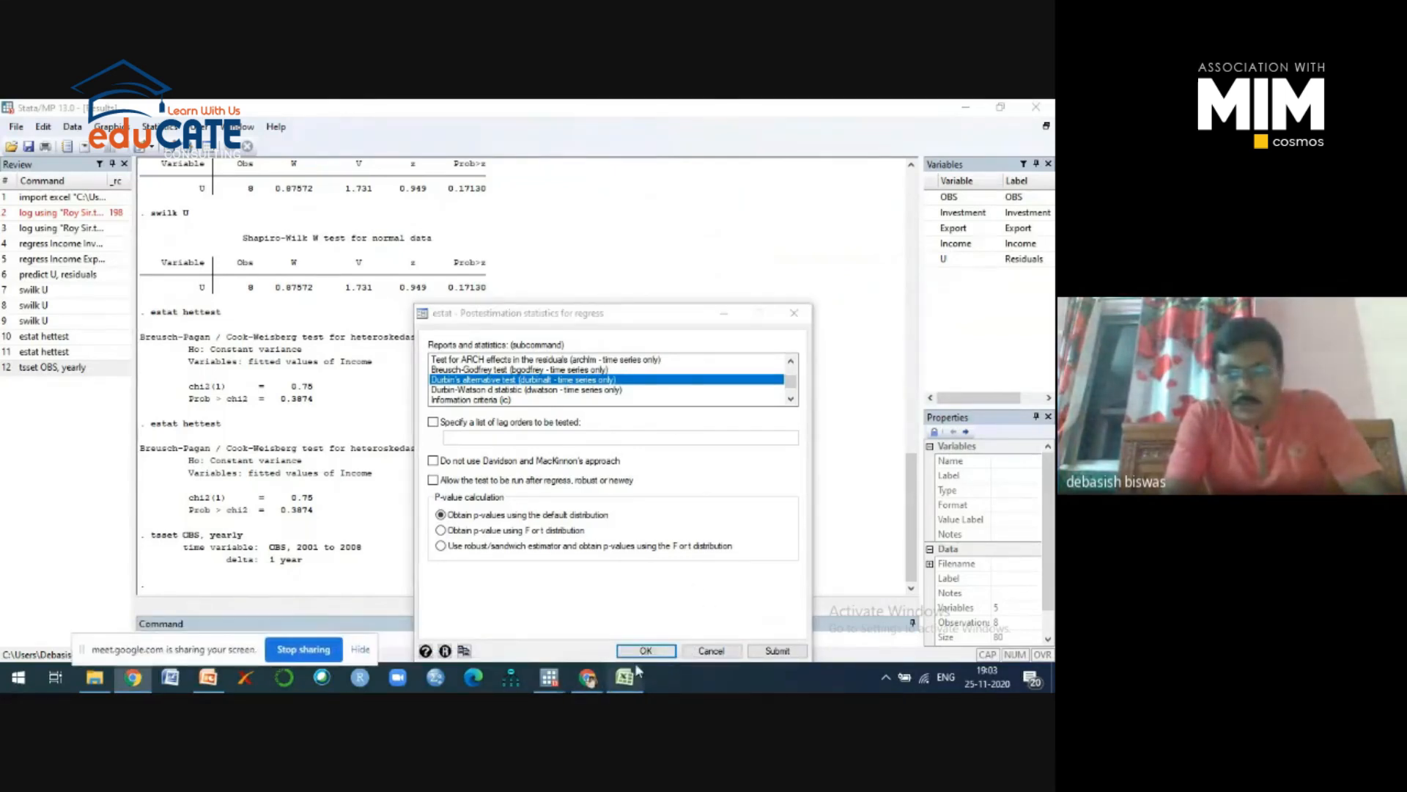
{"action": "left_click", "coordinate": [646, 650]}
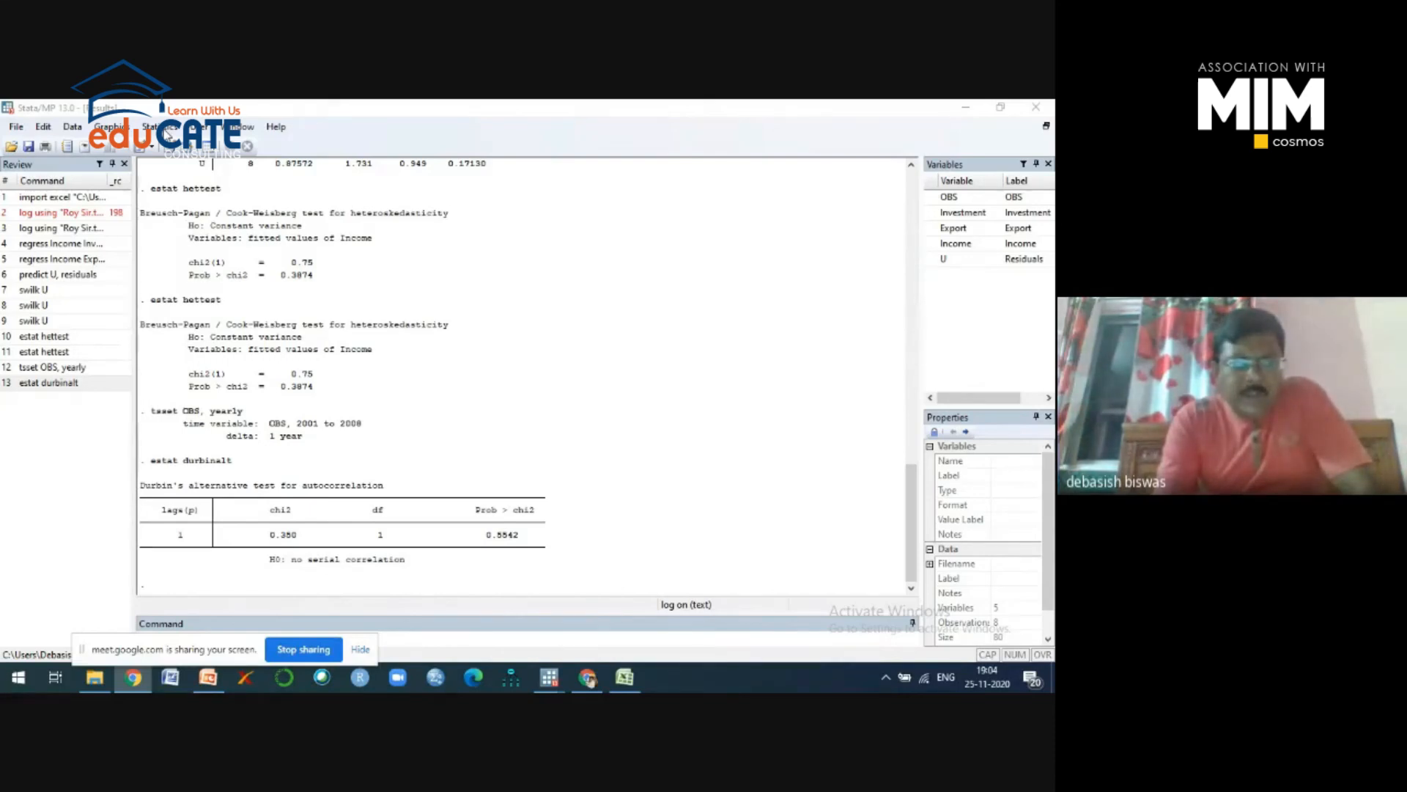
Reopen the regression specification tests and run Durbin's alternative test a second time with the same default options.
{"action": "left_click", "coordinate": [167, 130]}
{"action": "mouse_move", "coordinate": [275, 167]}
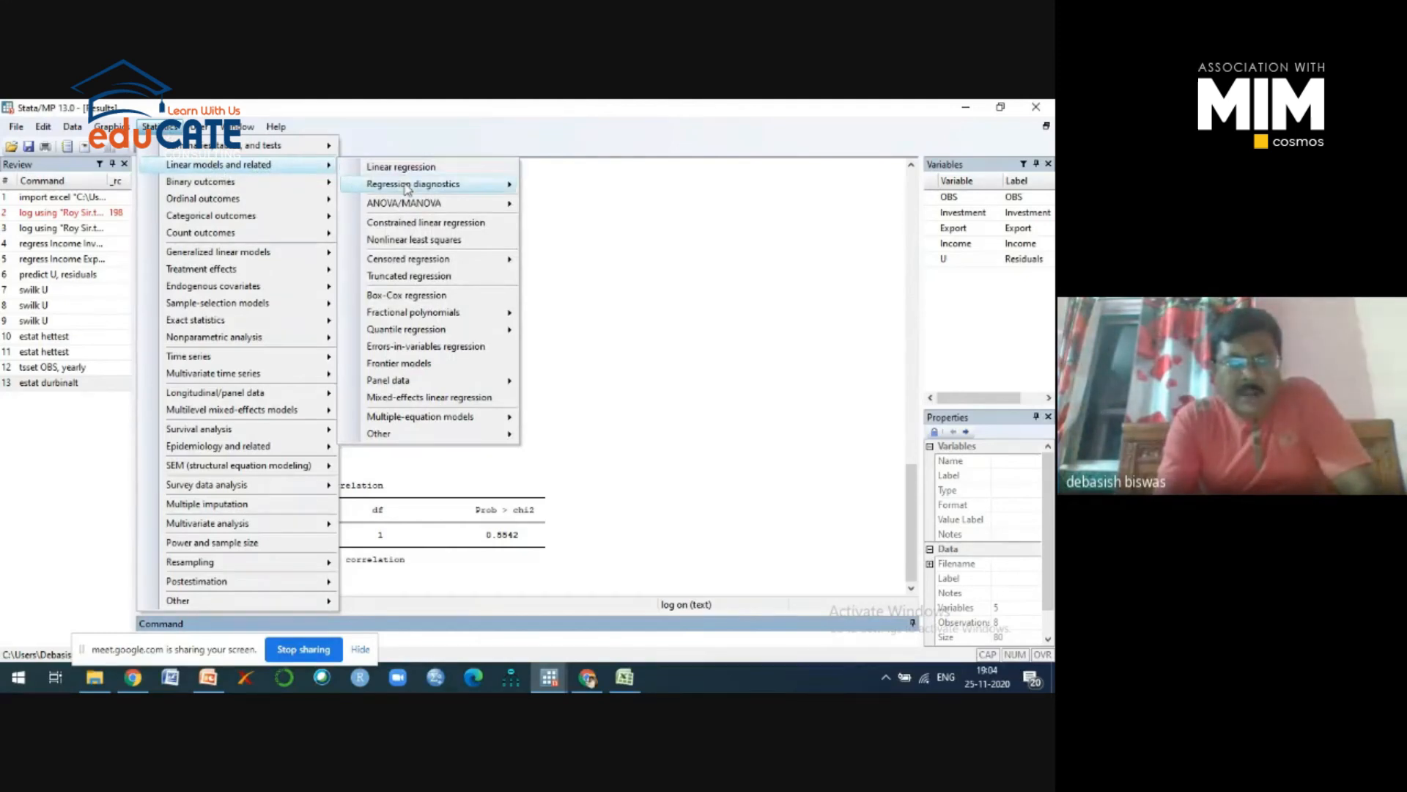
{"action": "mouse_move", "coordinate": [407, 188]}
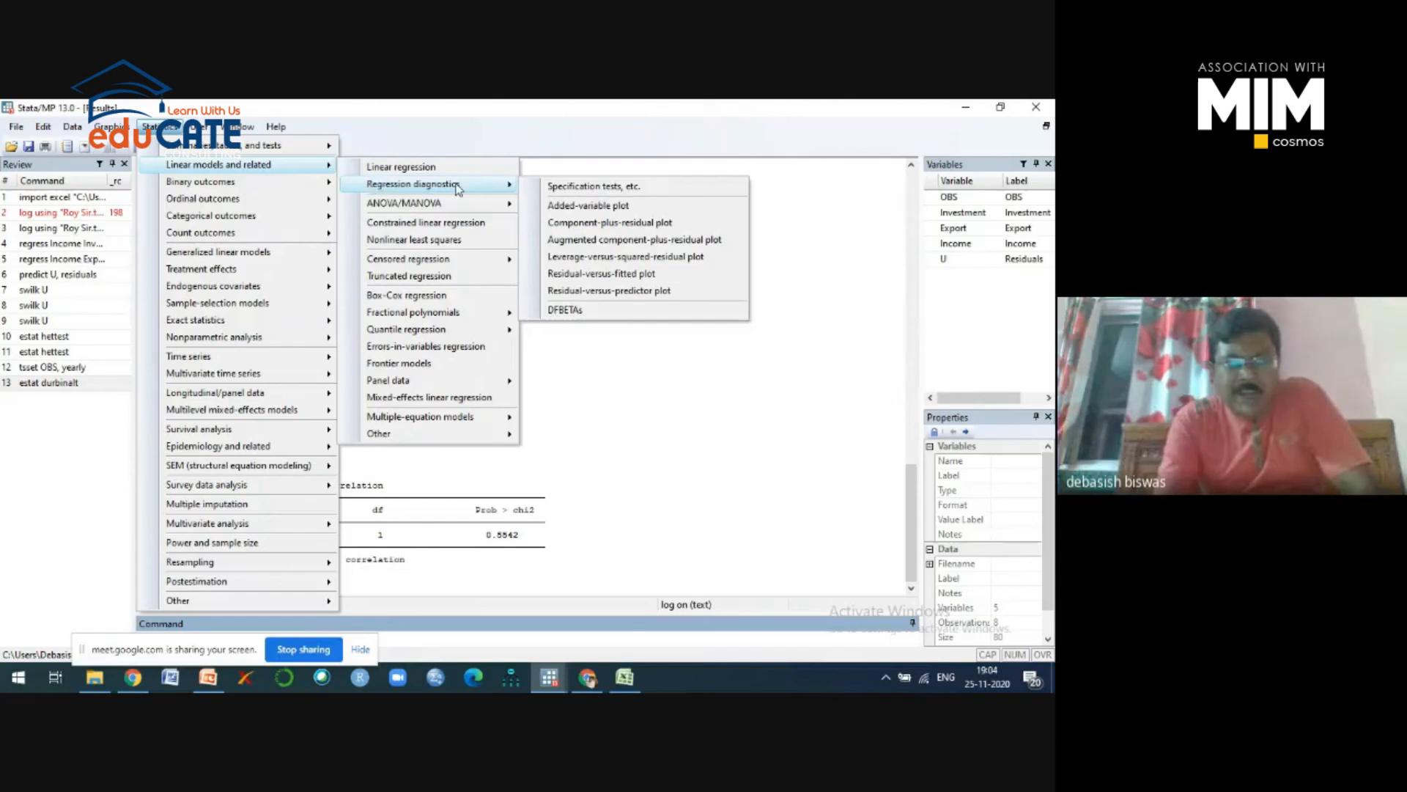
{"action": "left_click", "coordinate": [623, 186]}
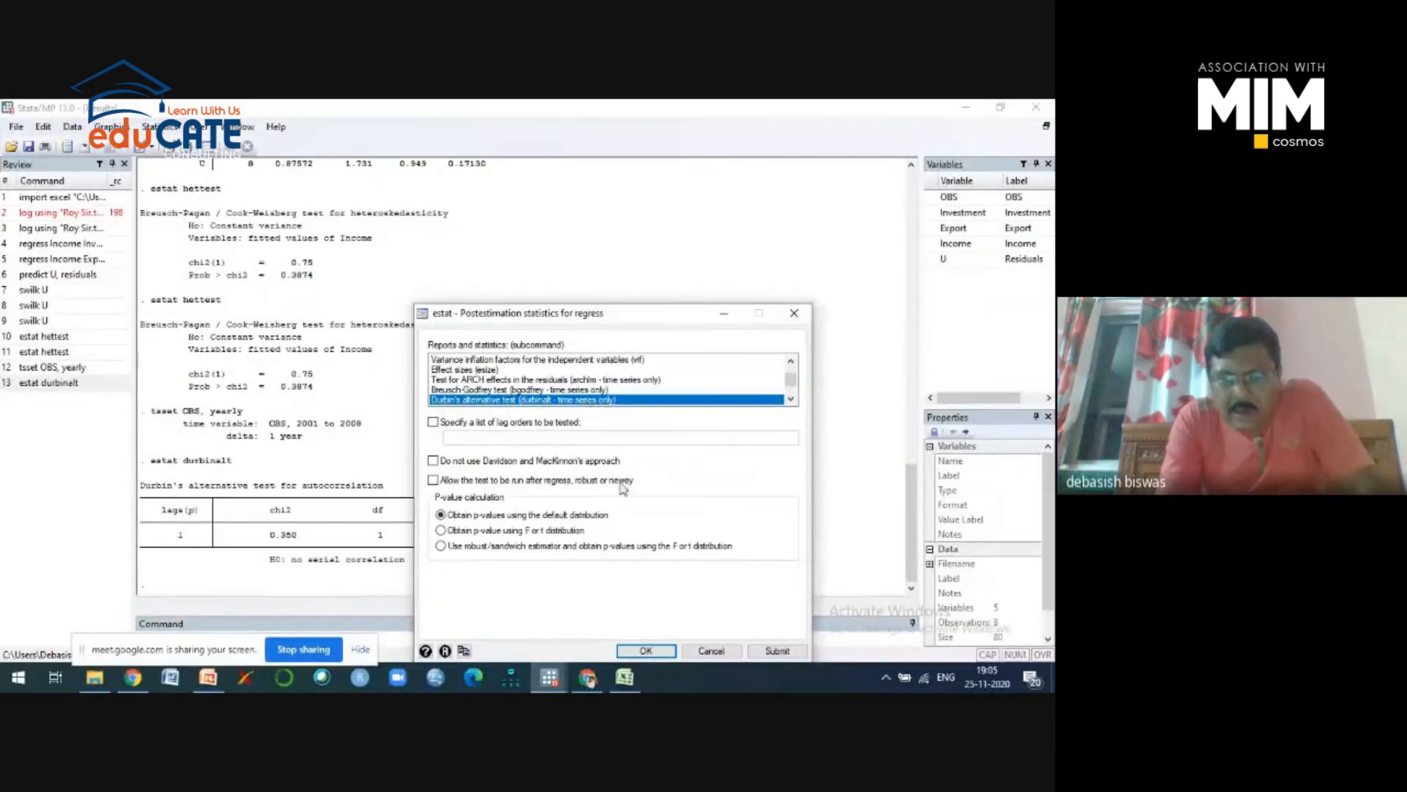
{"action": "left_click", "coordinate": [646, 650]}
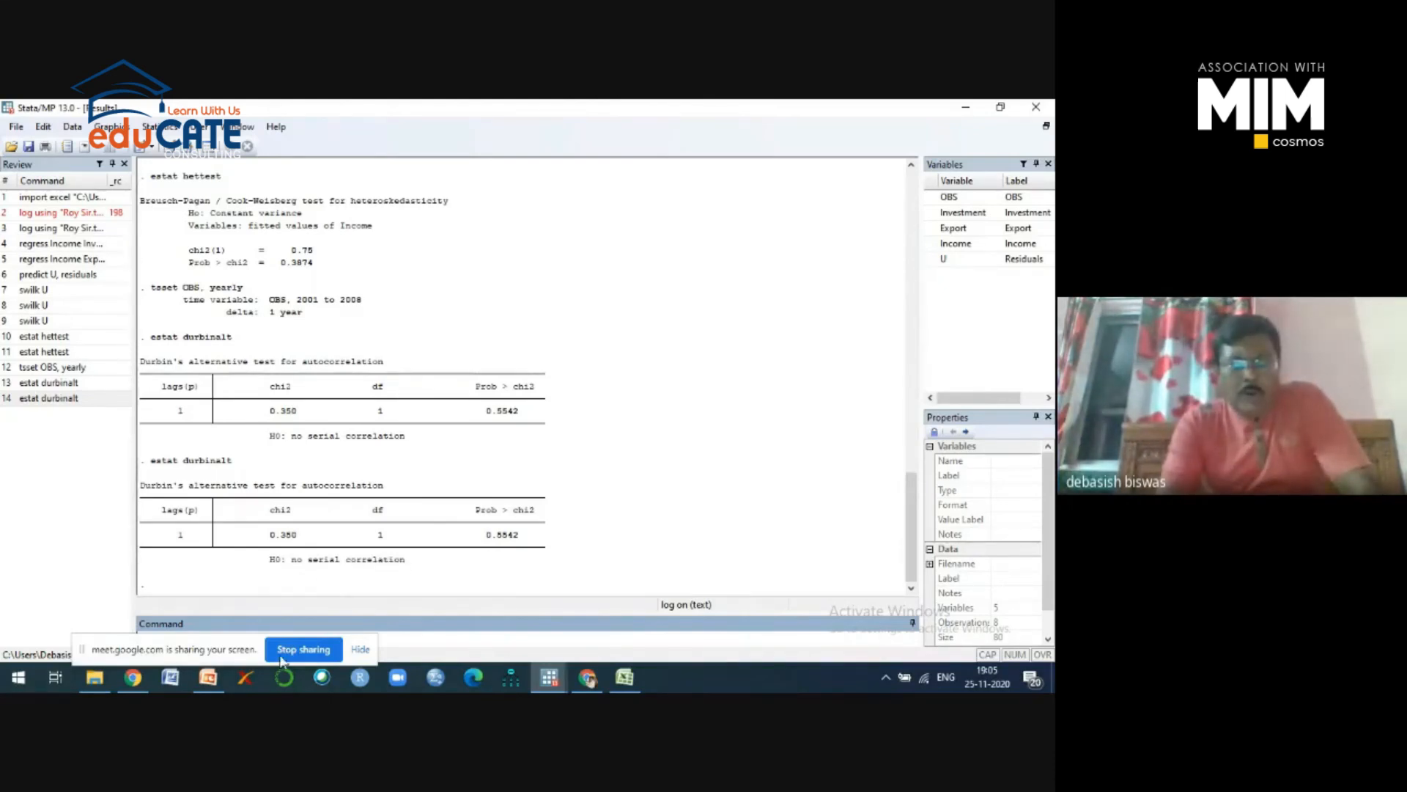
Switch to PowerPoint to review the residual criteria on the Features of Good Regression Model slide, and return to the Stata results.
{"action": "mouse_move", "coordinate": [212, 682]}
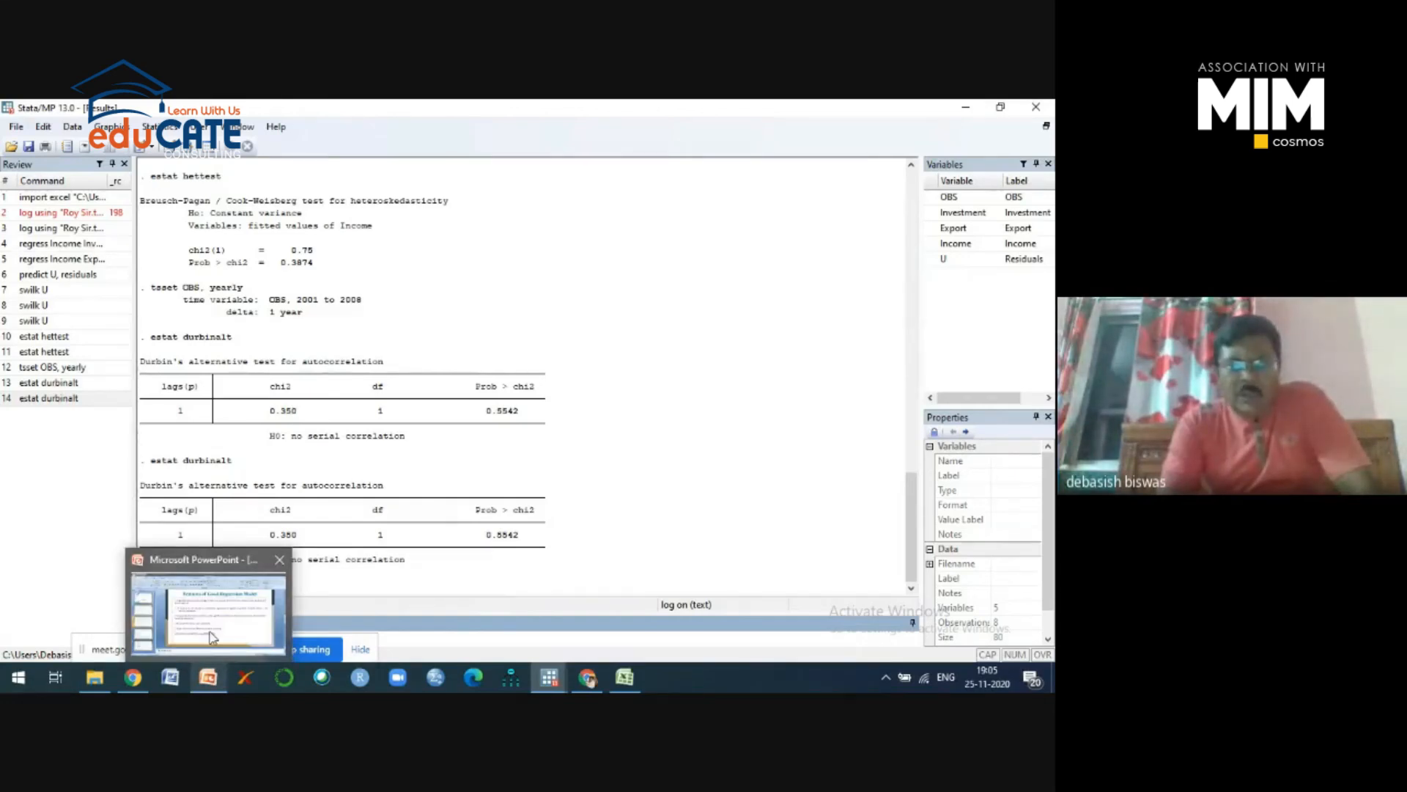
{"action": "left_click", "coordinate": [212, 636]}
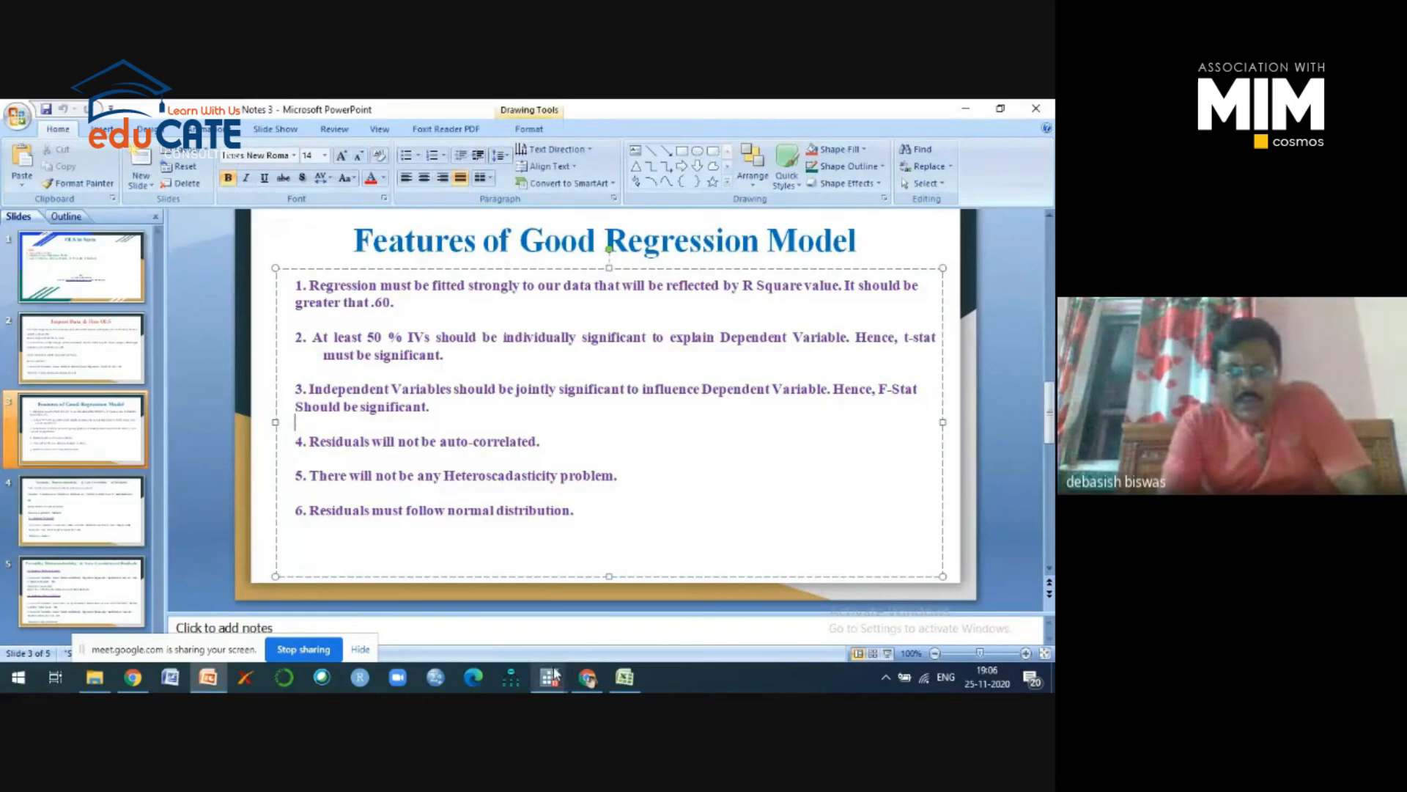
{"action": "mouse_move", "coordinate": [555, 682]}
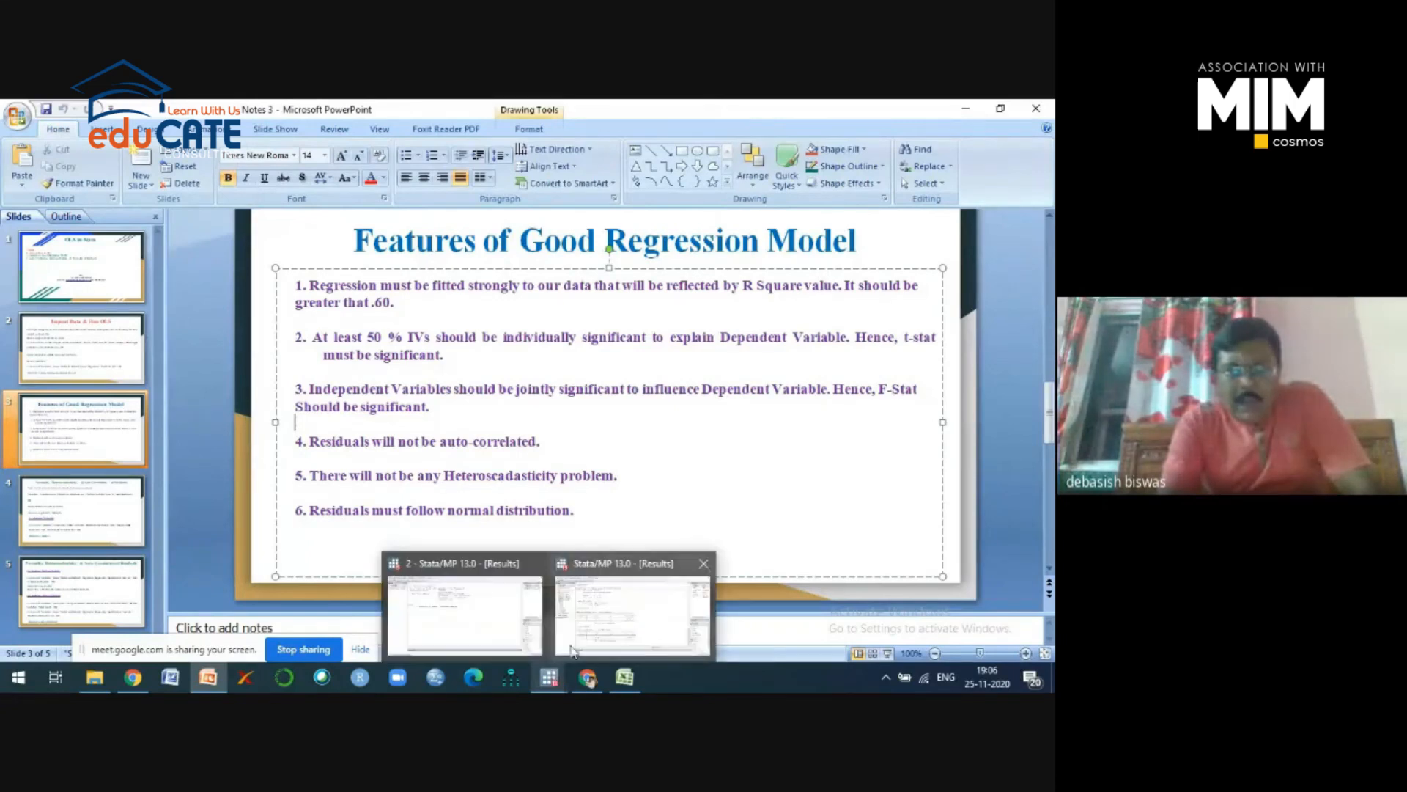
{"action": "left_click", "coordinate": [604, 622]}
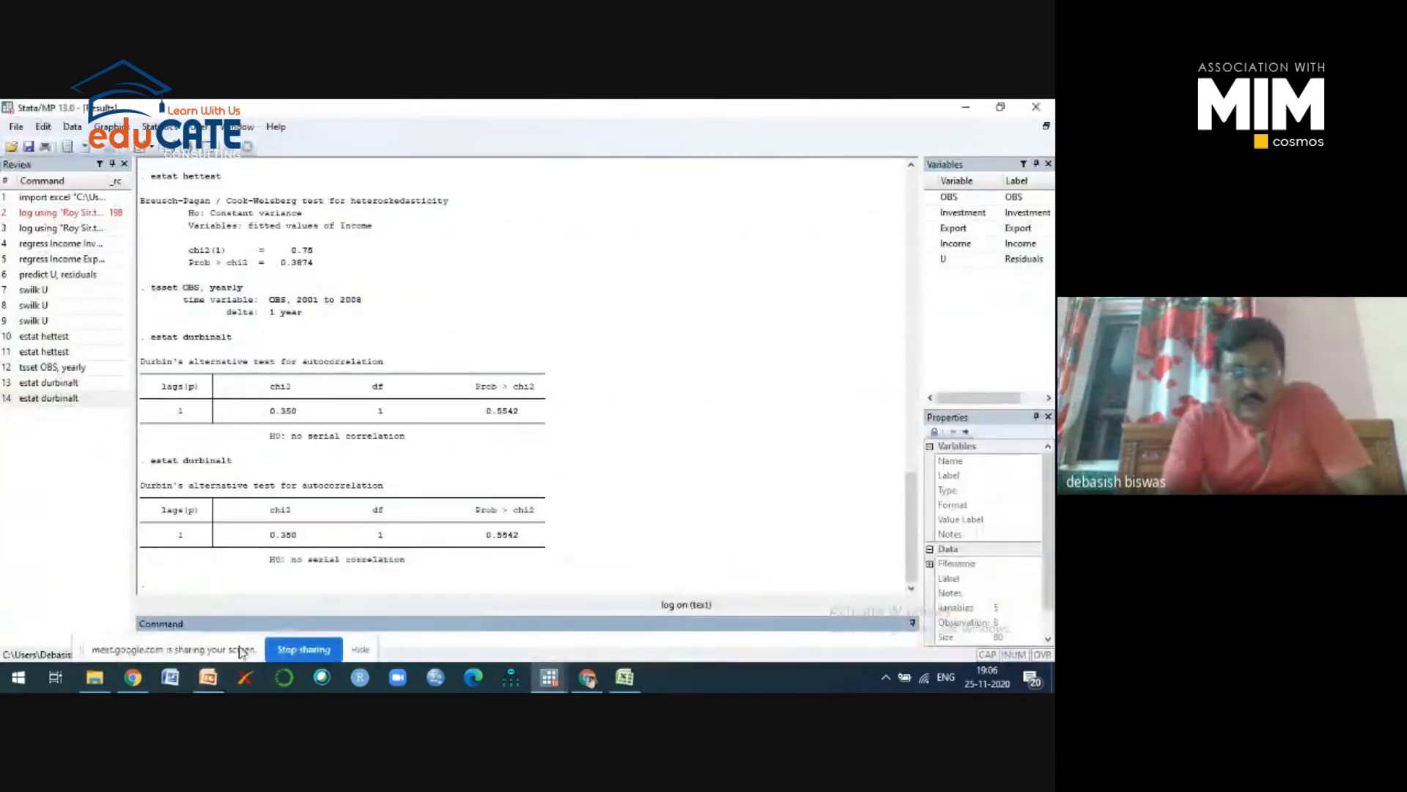
Uncover the command line and repeat the autocorrelation test with the command "estat durbinalt".
{"action": "left_click_drag", "start_coordinate": [242, 650], "coordinate": [628, 660]}
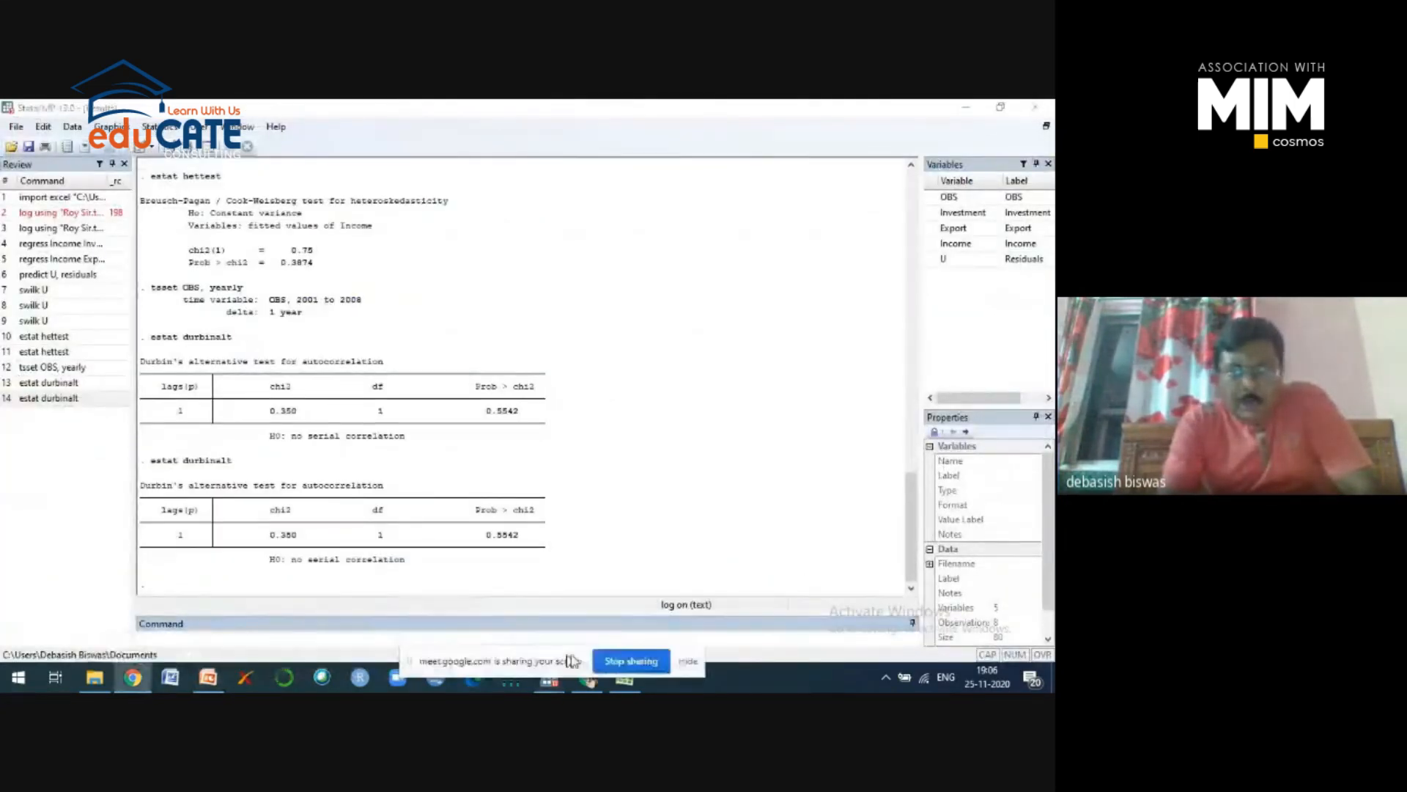
{"action": "left_click", "coordinate": [162, 639]}
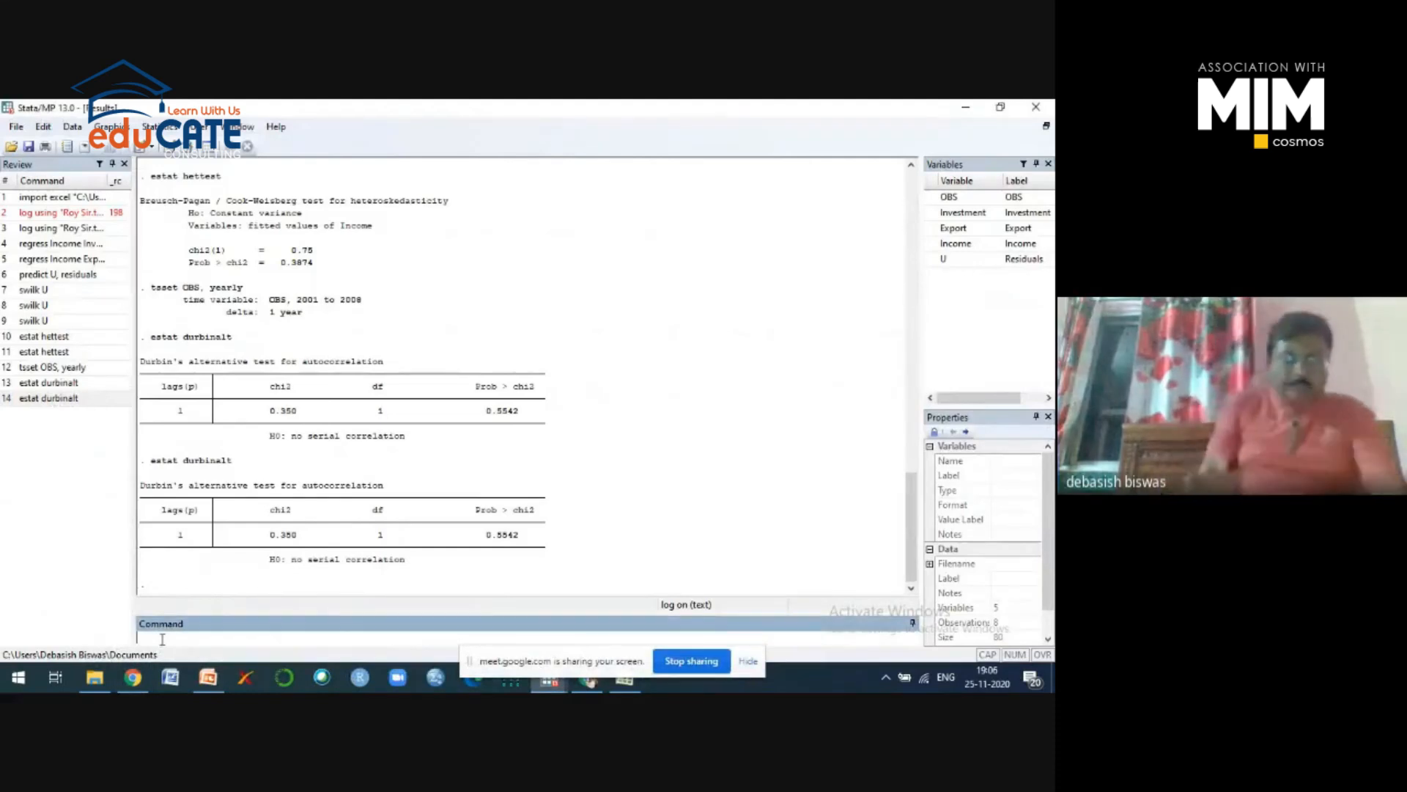
{"action": "type", "text": "d"}
{"action": "key", "text": "BackSpace"}
{"action": "type", "text": "ests"}
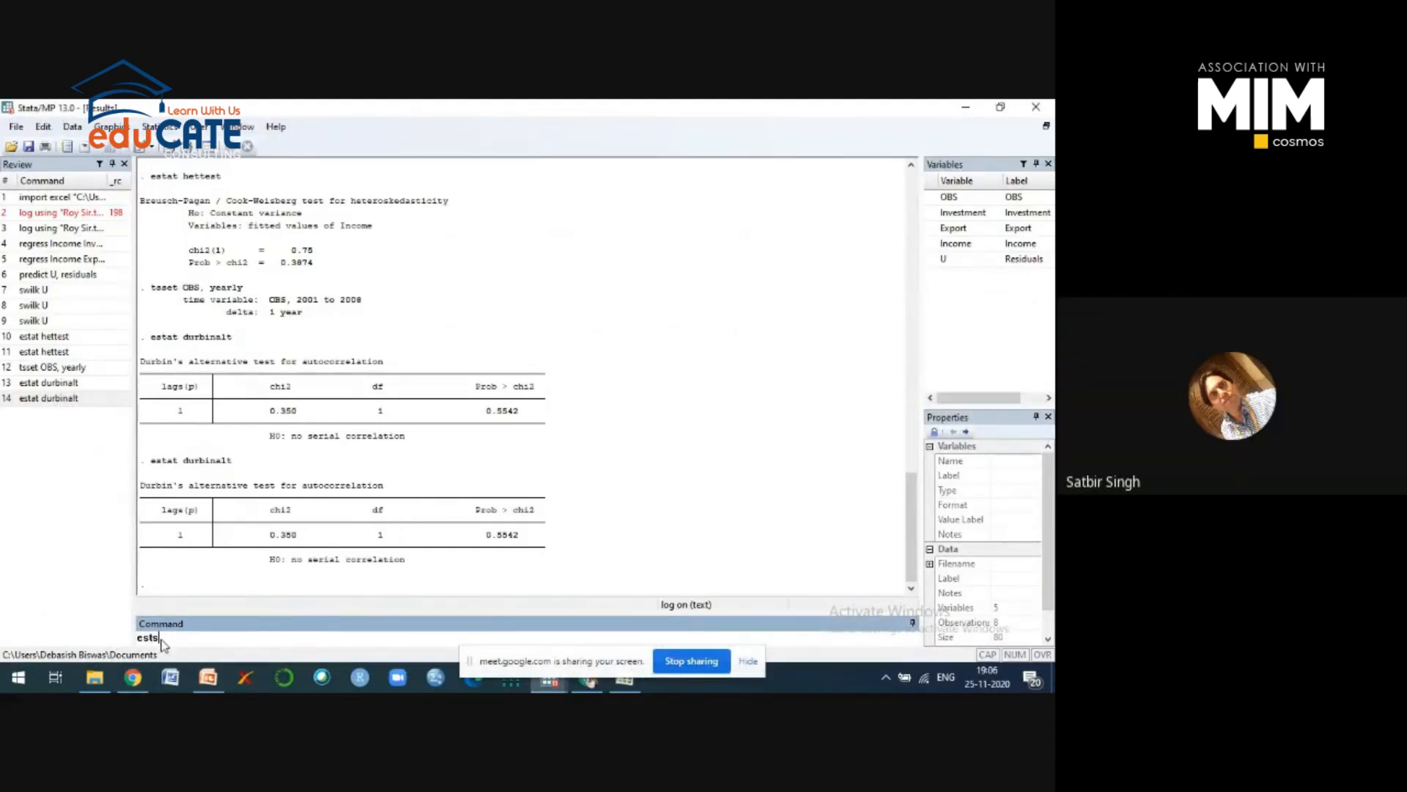
{"action": "key", "text": "BackSpace"}
{"action": "type", "text": "at durb"}
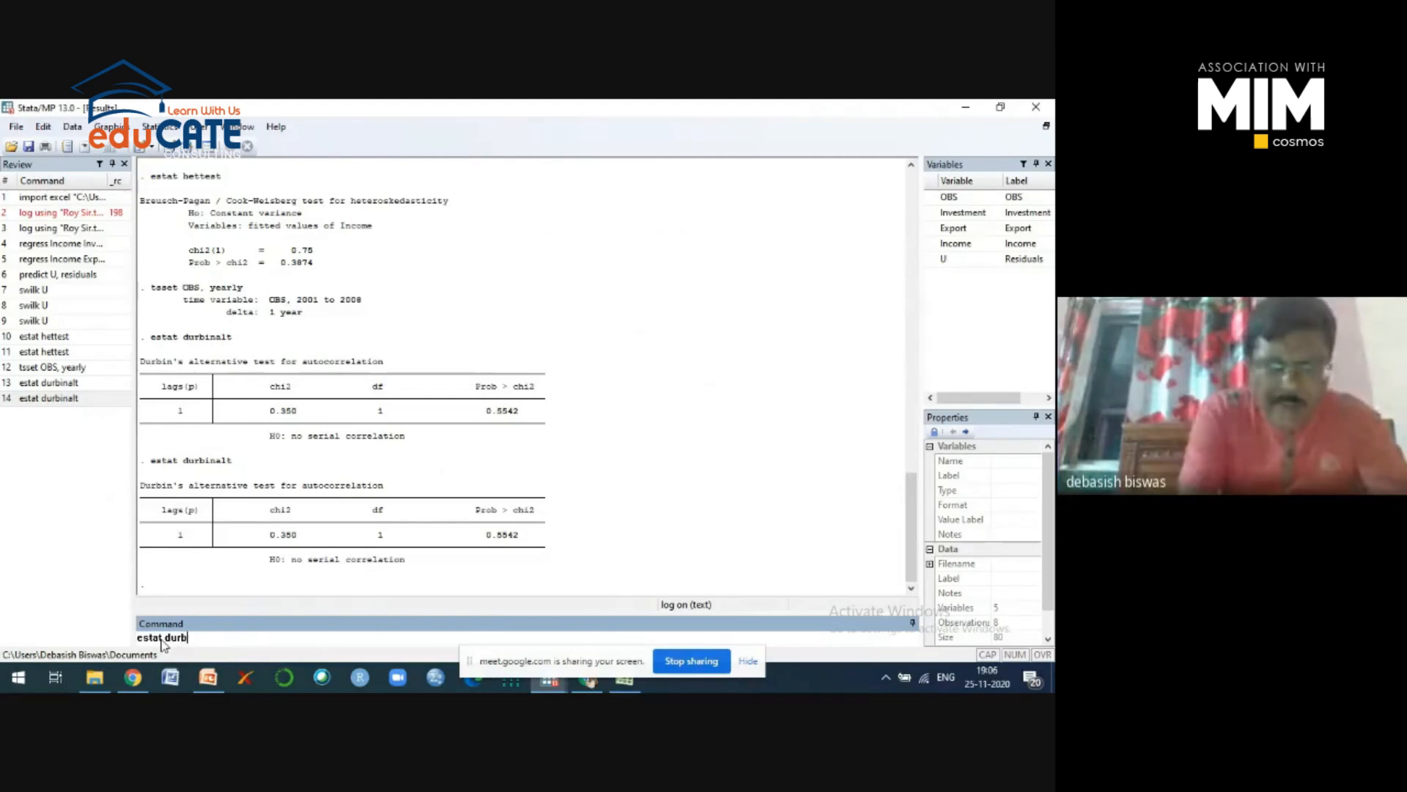
{"action": "type", "text": "inalt"}
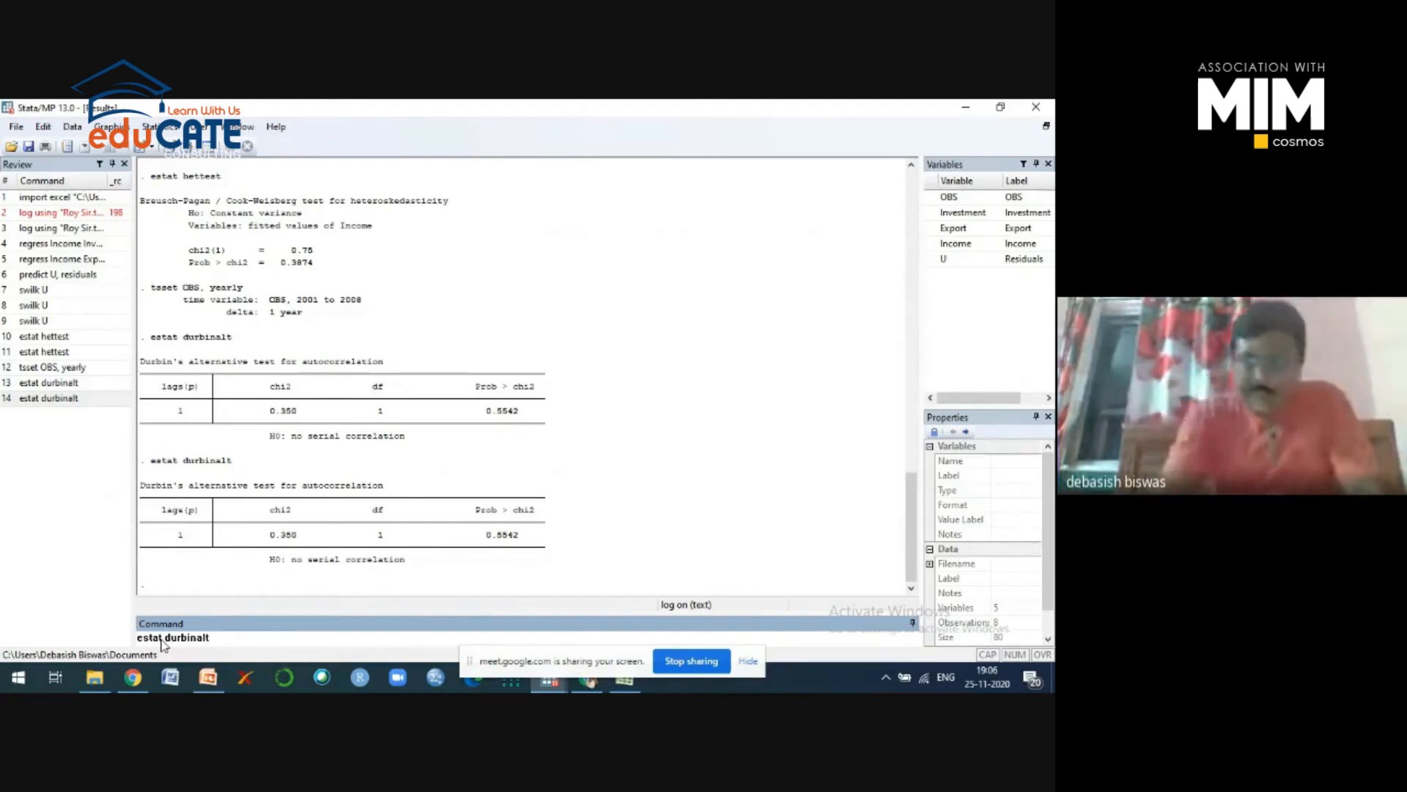
{"action": "key", "text": "Return"}
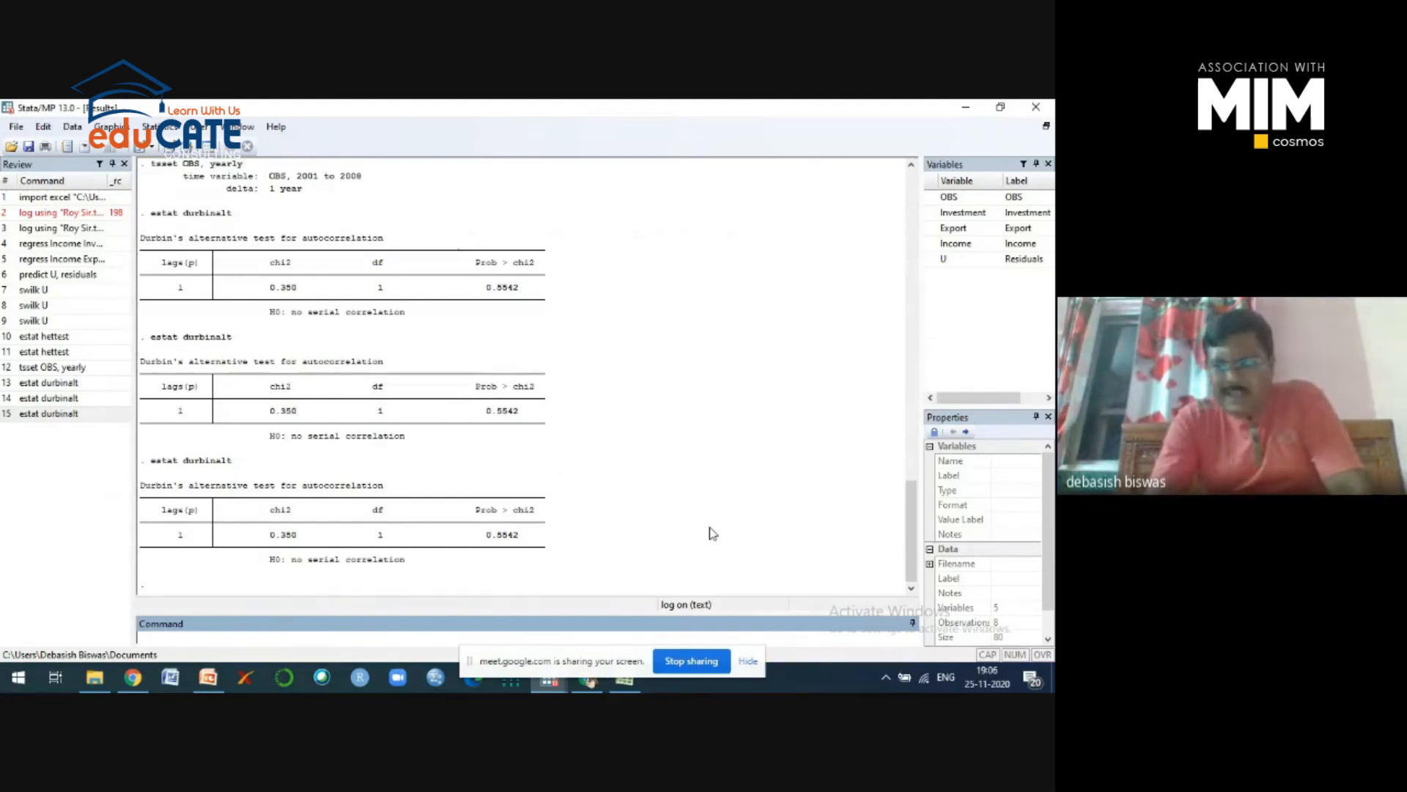
Switch to the Notes 3 presentation in PowerPoint and show the Import Data & Run OLS slide for review.
{"action": "left_click", "coordinate": [966, 108]}
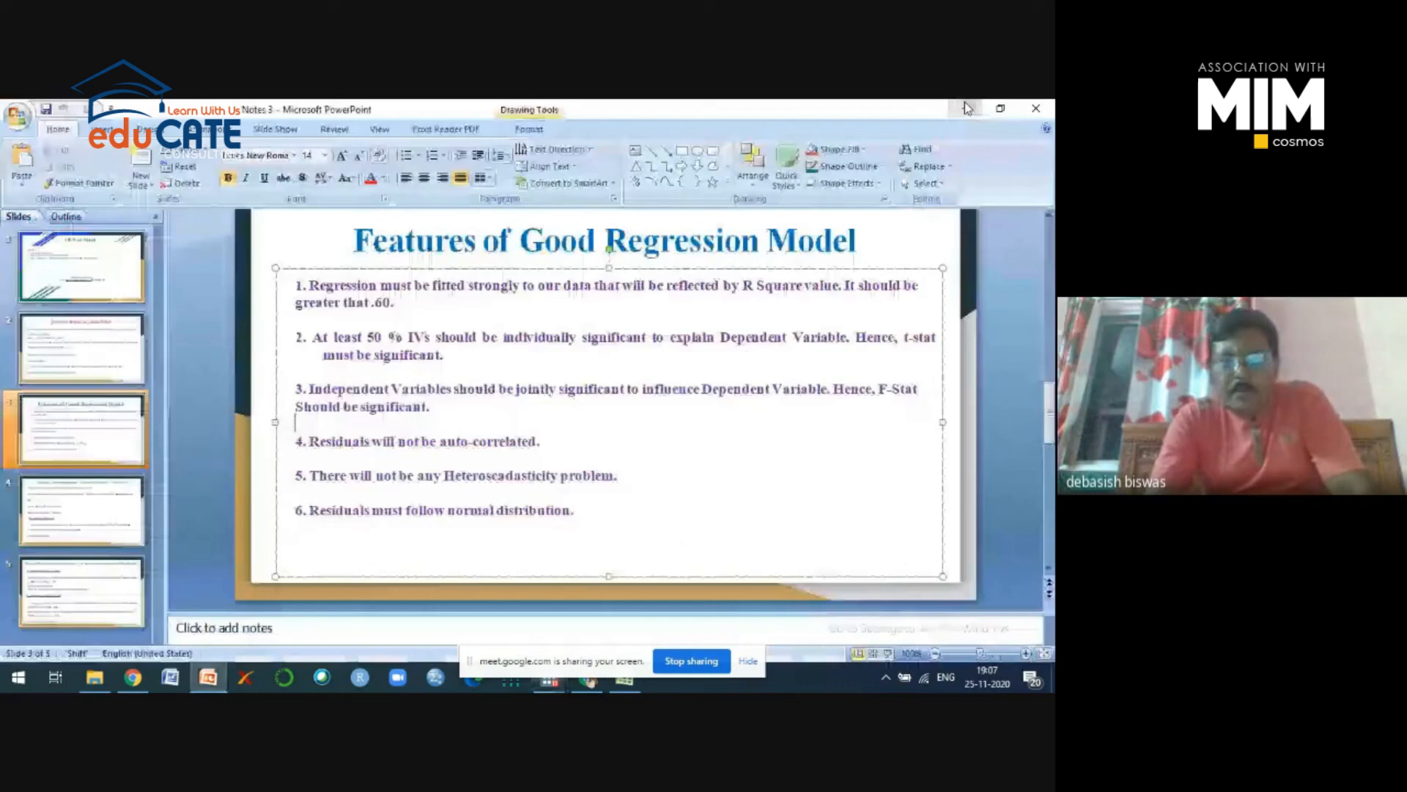
{"action": "left_click", "coordinate": [964, 107]}
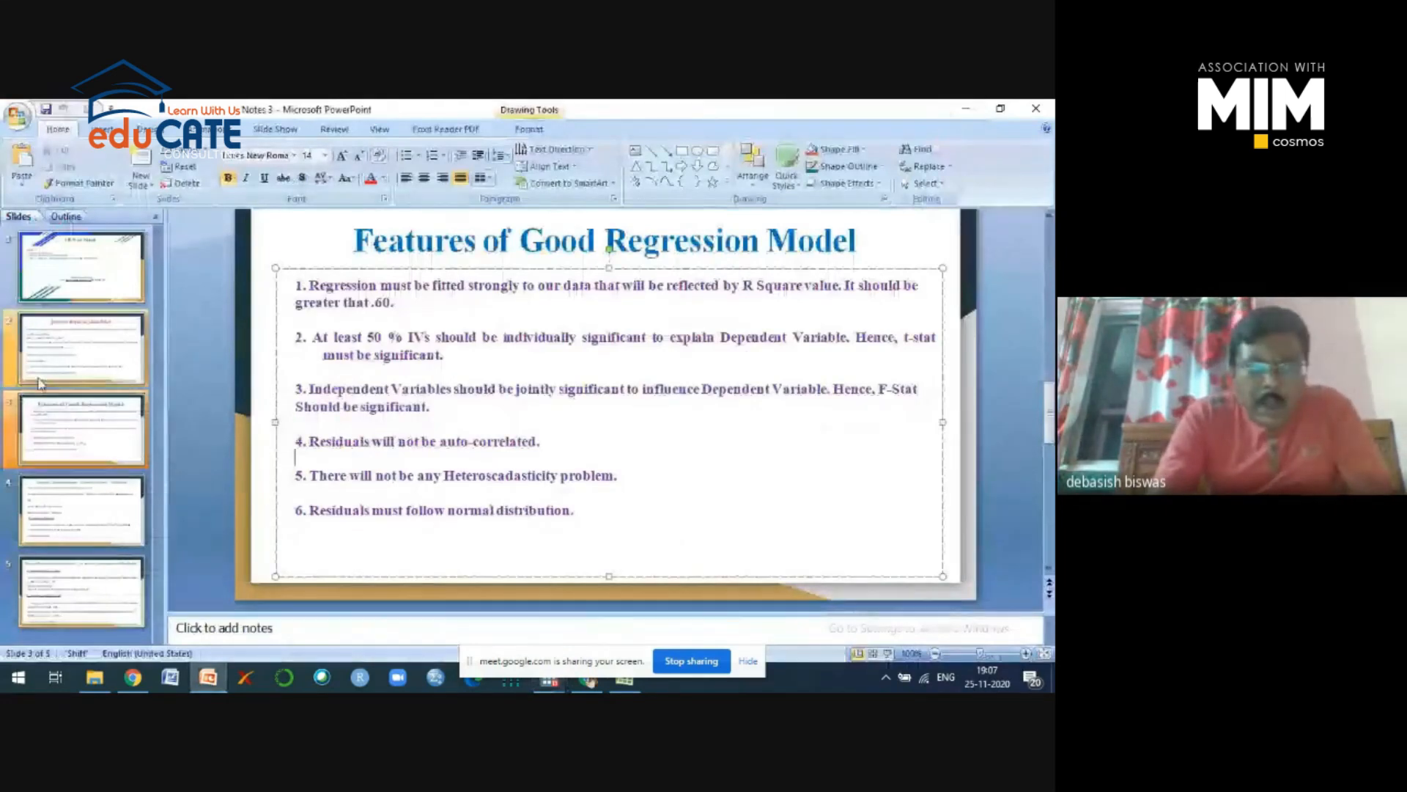
{"action": "left_click", "coordinate": [76, 351]}
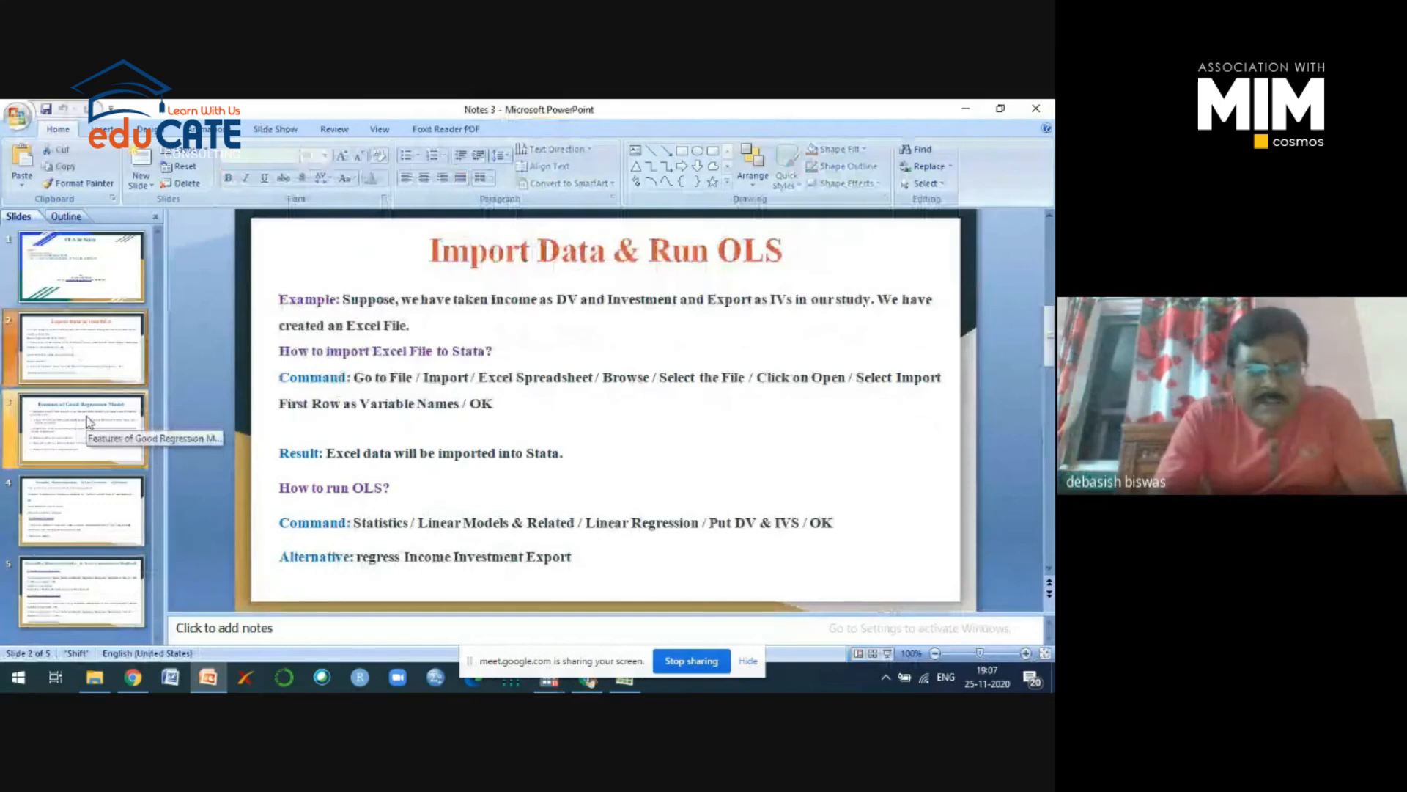